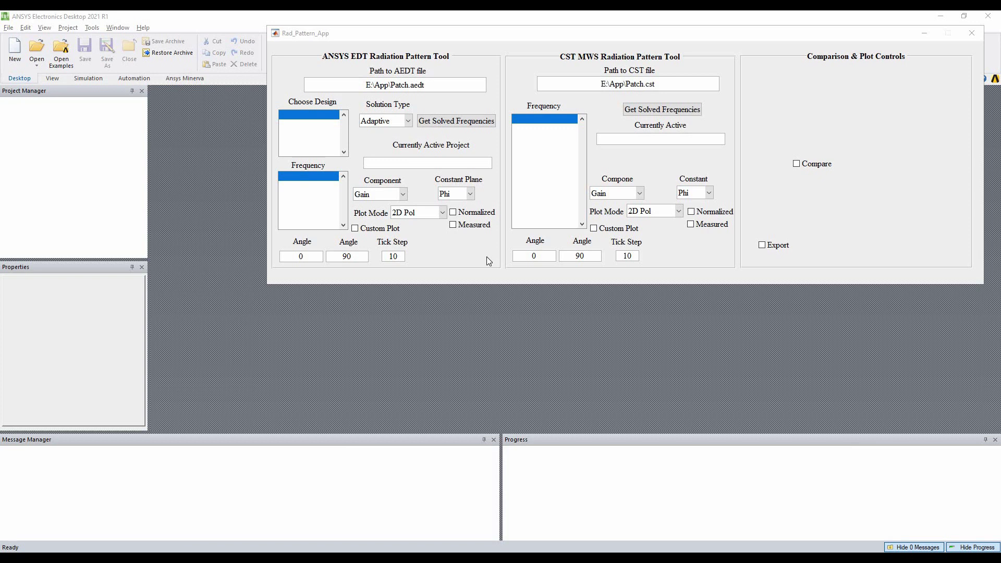
Retrieve the solved frequencies of E:\App\Patch.aedt for the Adaptive solution type in the ANSYS EDT tool
left_click(466, 255)
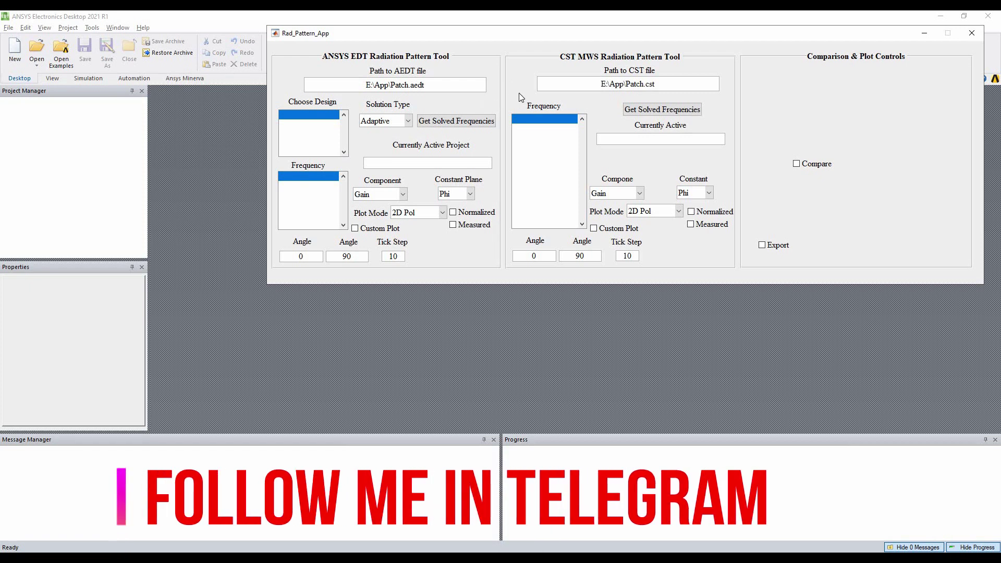
left_click(457, 121)
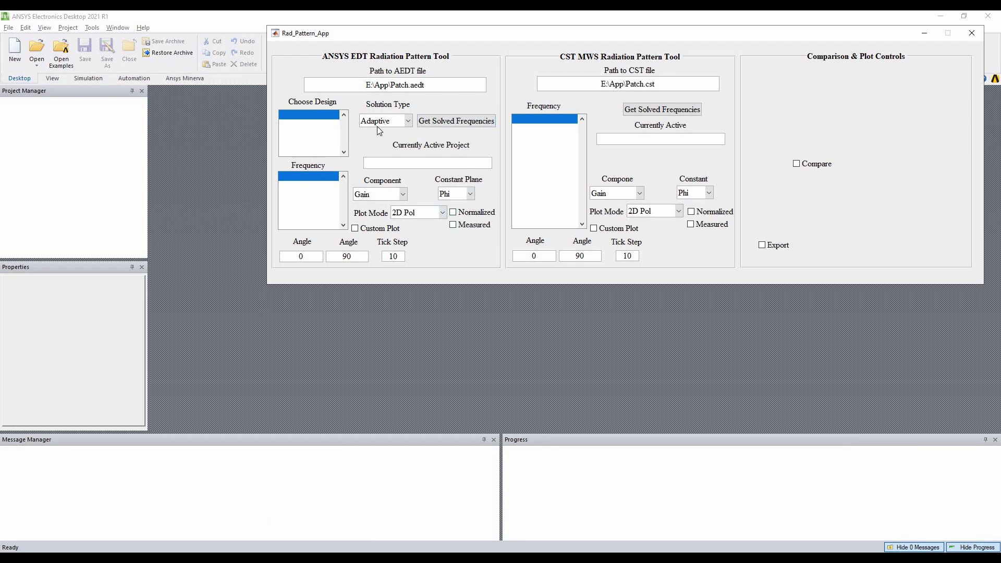
left_click(451, 121)
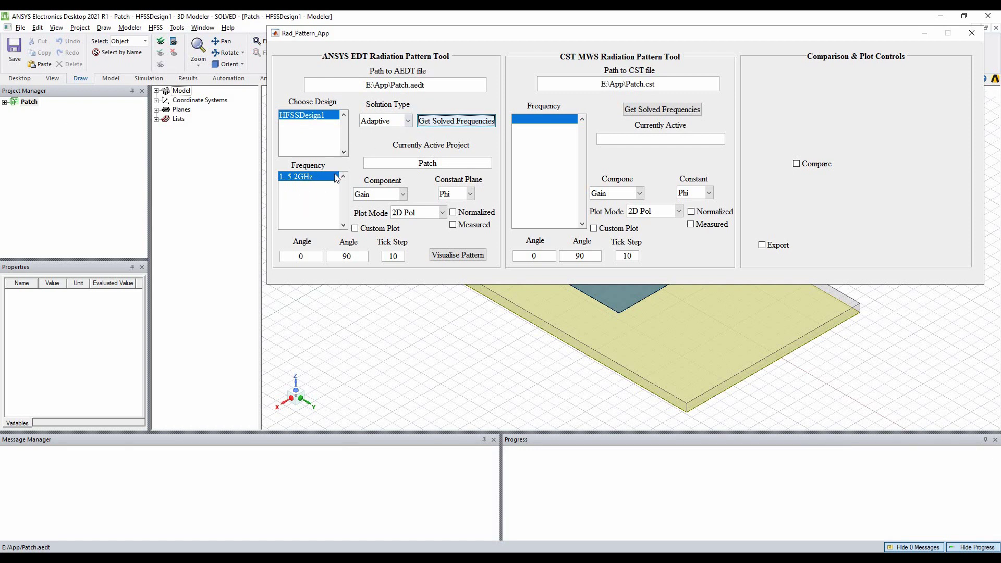
Retrieve the solved frequencies for the Sweep solution type and choose 5.2GHz for the ANSYS pattern
left_click(408, 123)
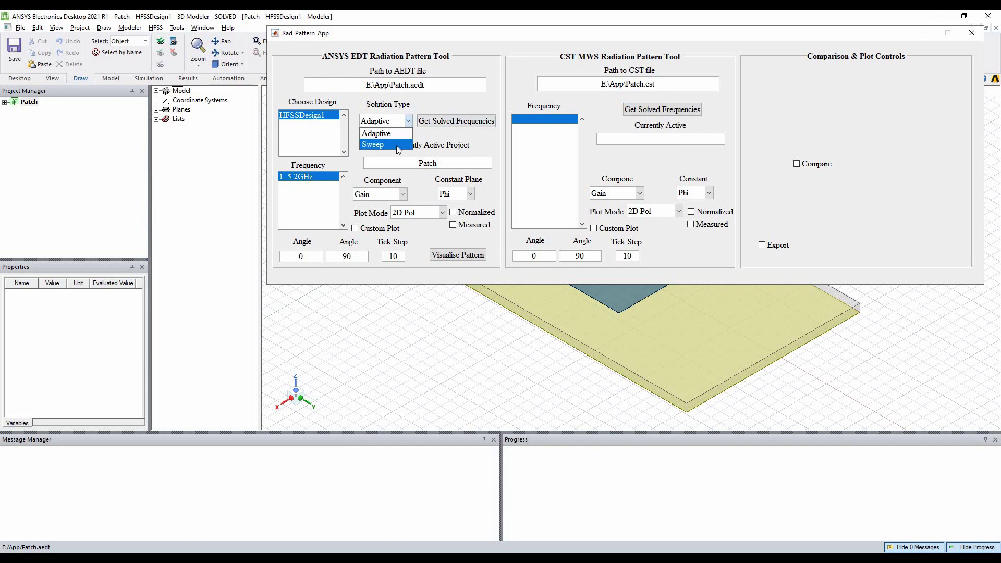
left_click(398, 146)
left_click(431, 123)
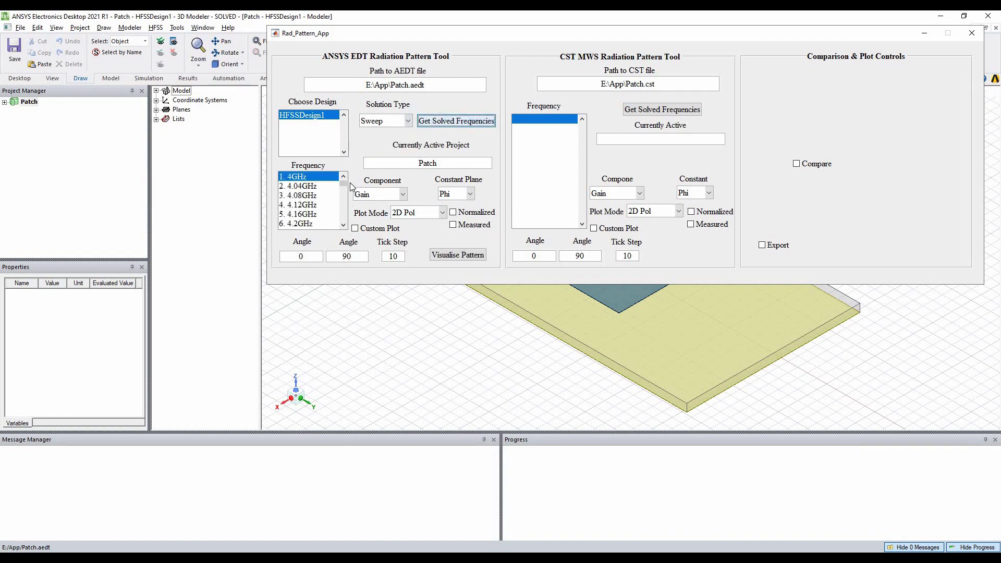
left_click_drag(344, 186, 343, 205)
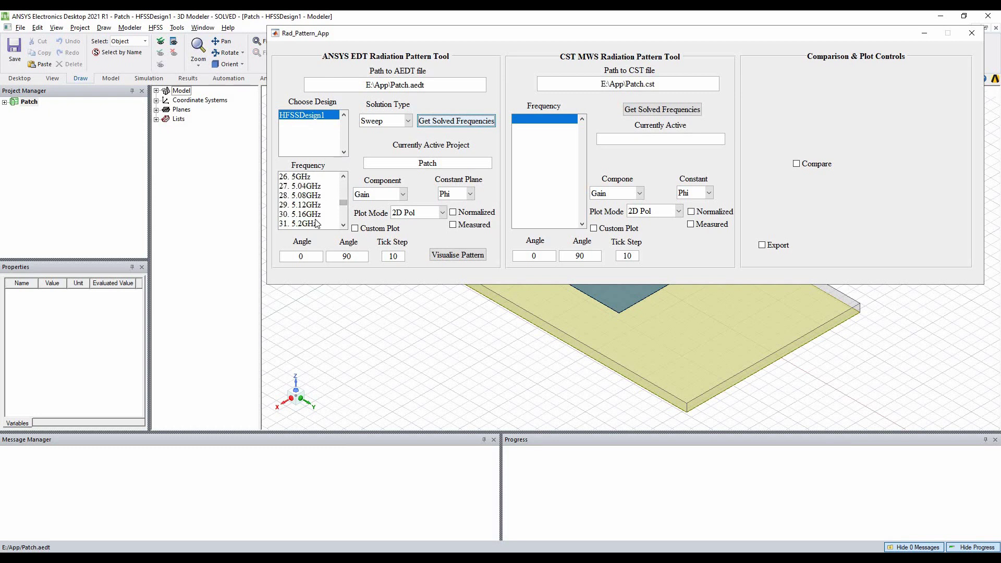
left_click(315, 215)
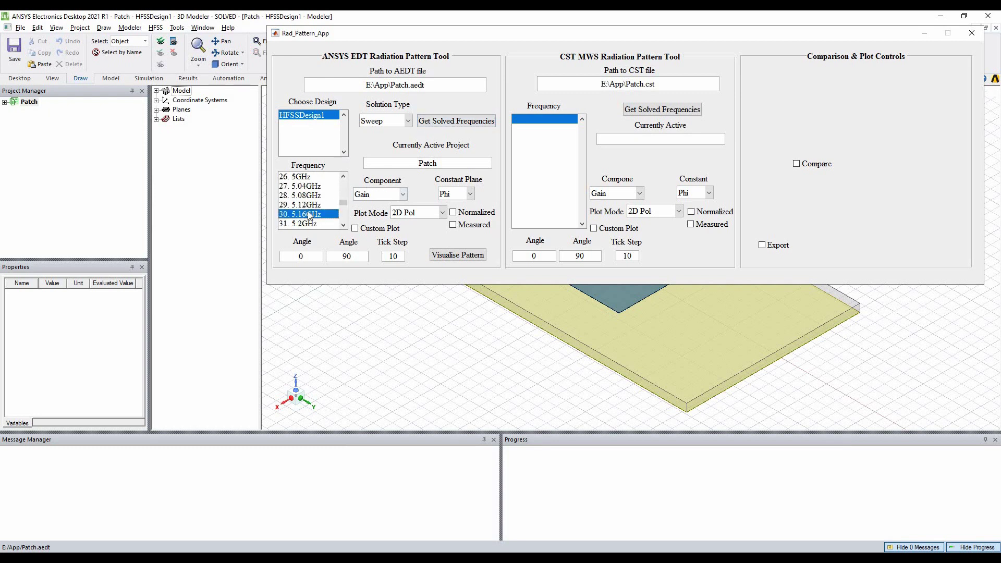
left_click(319, 223)
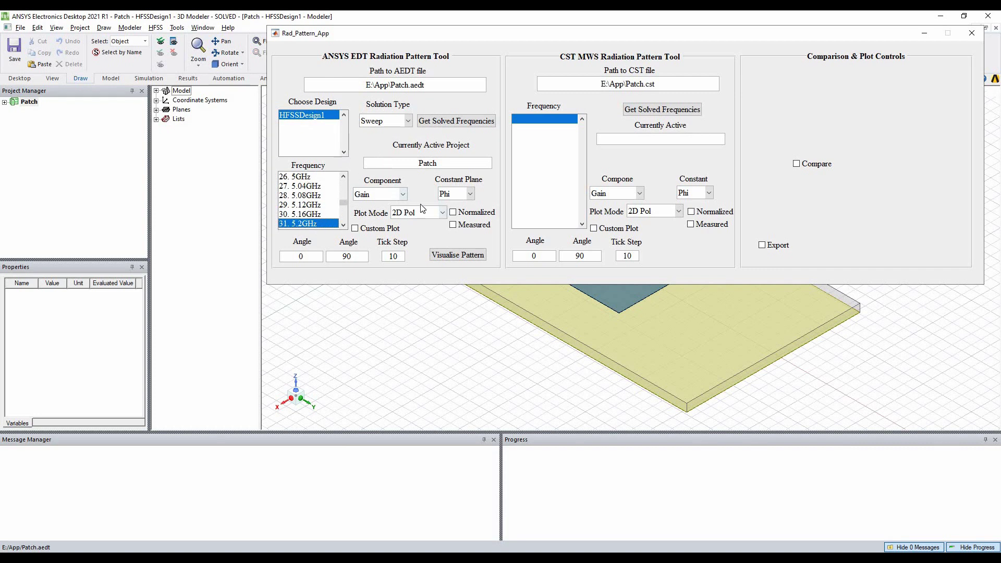
Visualise the ANSYS pattern with component Gain, constant plane Phi and plot mode 2D Pol
left_click(403, 194)
left_click(397, 204)
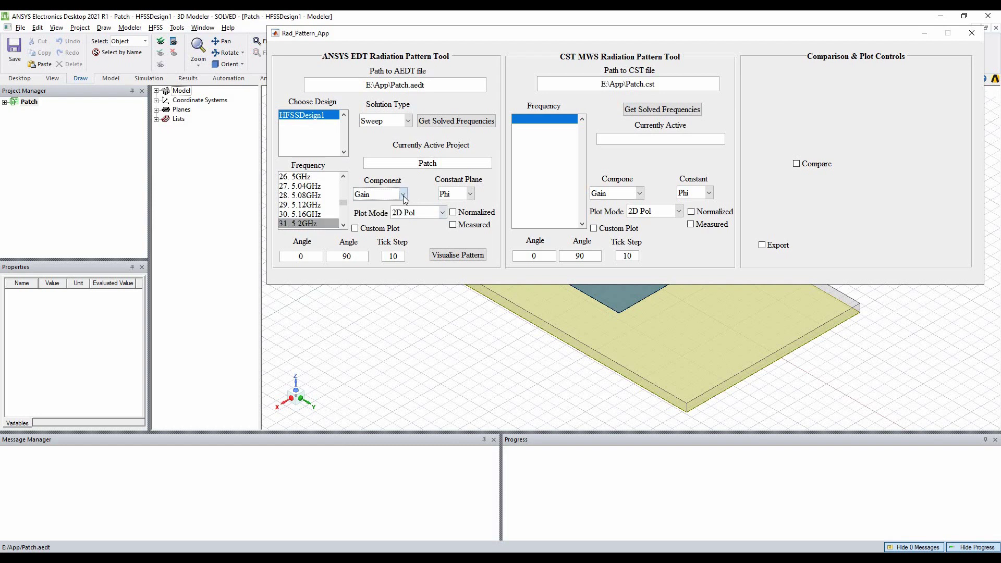
left_click(469, 195)
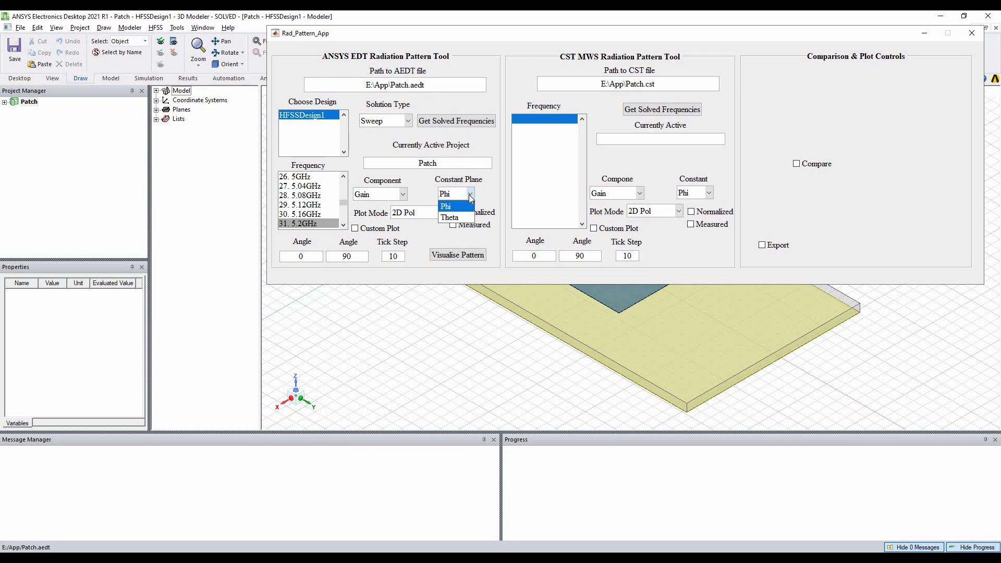
left_click(447, 206)
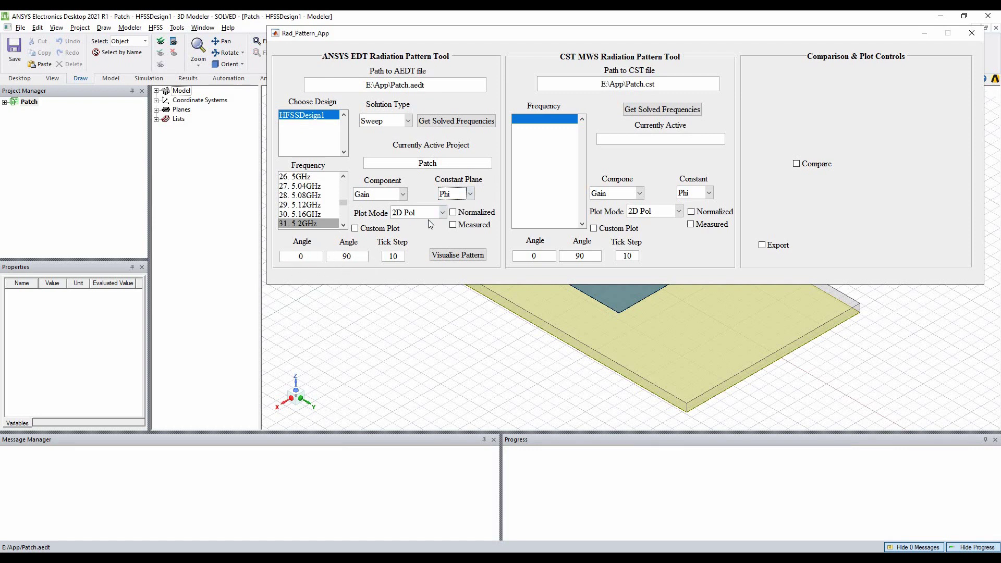
left_click(444, 213)
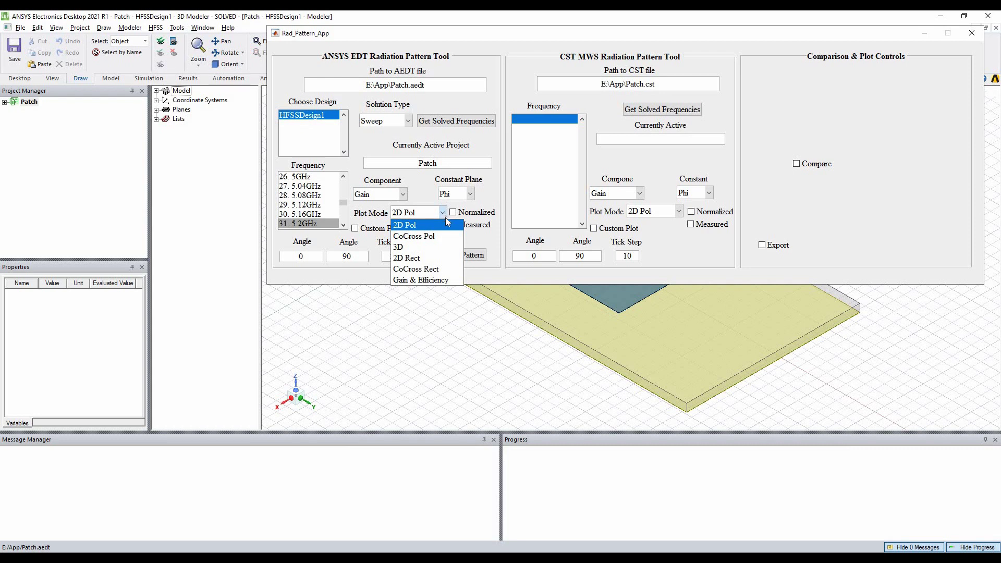
left_click(444, 214)
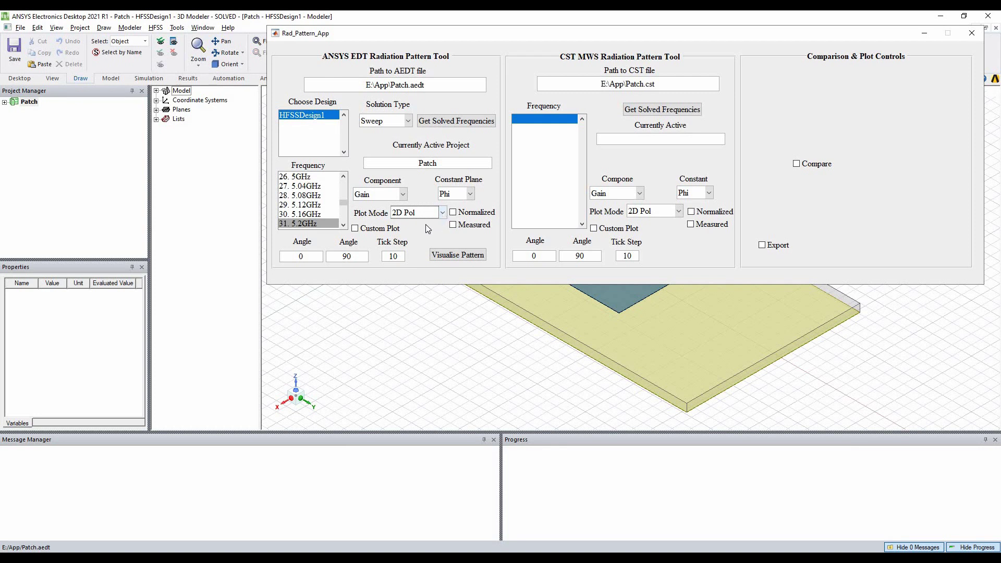
left_click(441, 256)
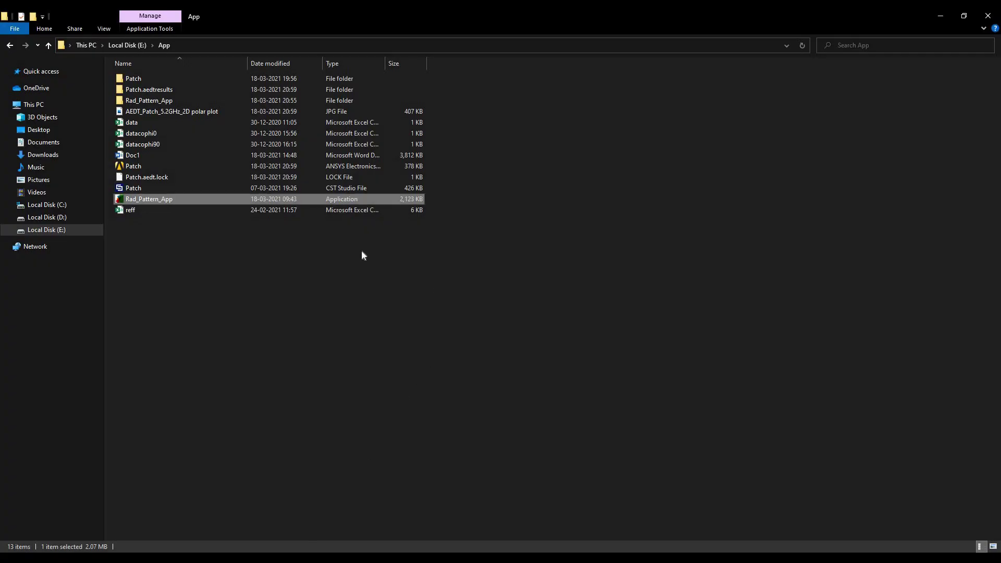
Review the saved image AEDT_Patch_5.2GHz_2D polar plot and compare it with Figure 1, closing both
double_click(194, 113)
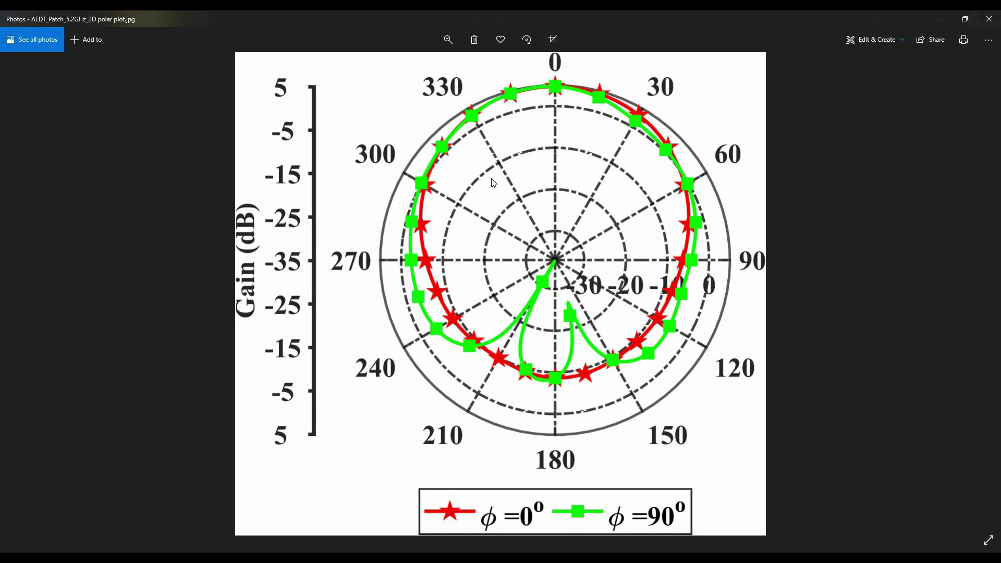
left_click(989, 21)
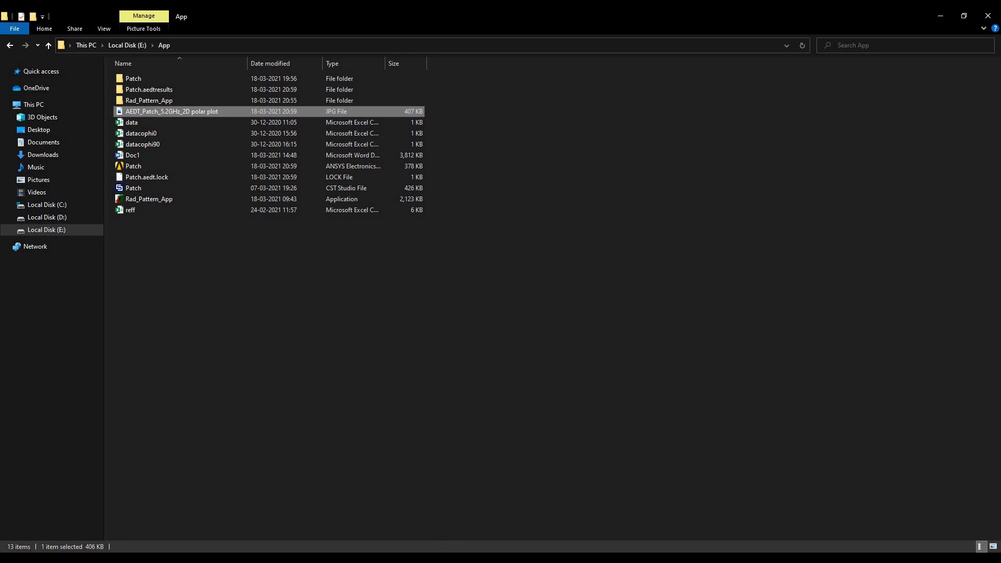
mouse_move(471, 557)
left_click(442, 511)
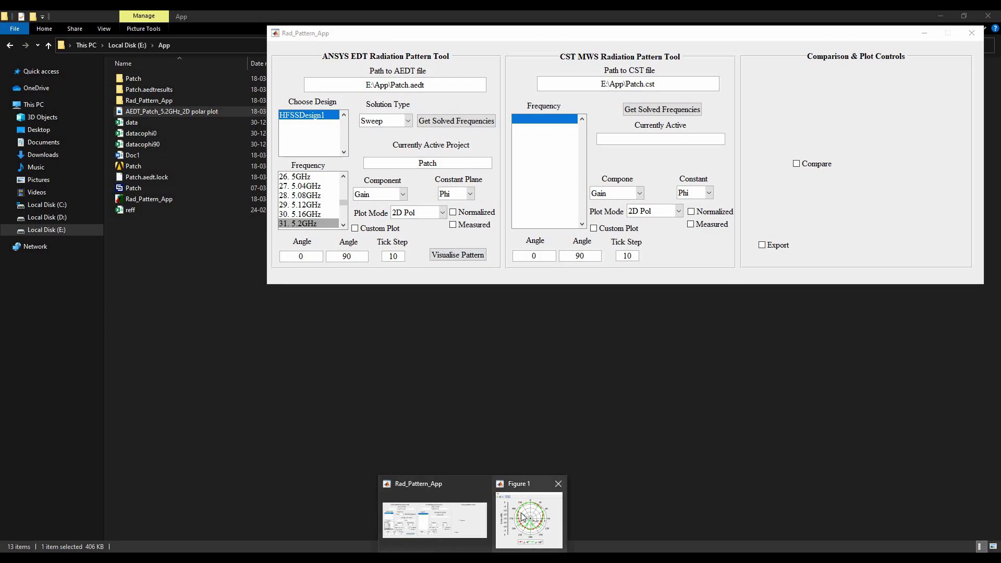
left_click(528, 500)
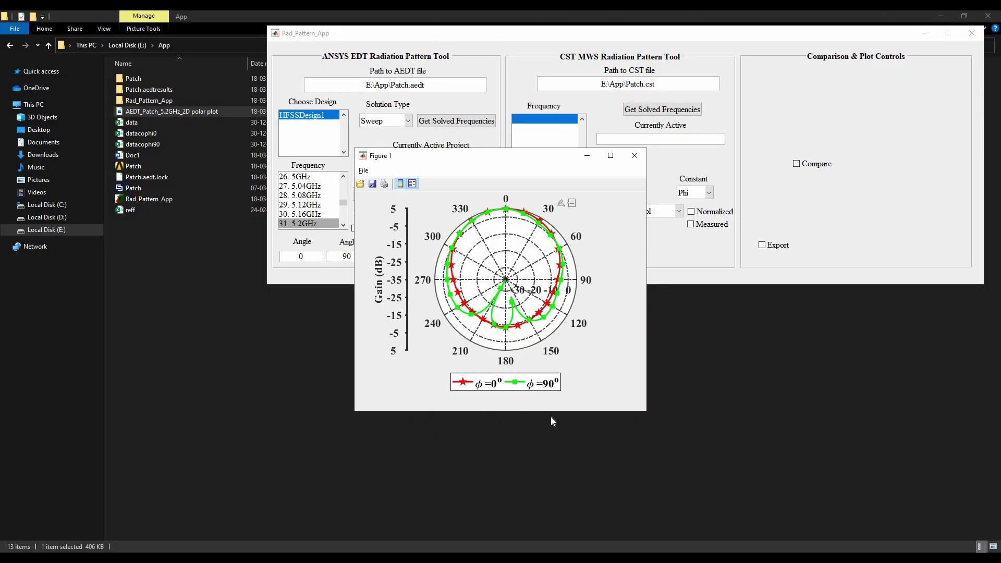
left_click(634, 155)
Plot the ANSYS pattern as normalized gain, and plot it again with data export enabled
left_click(453, 211)
left_click(456, 256)
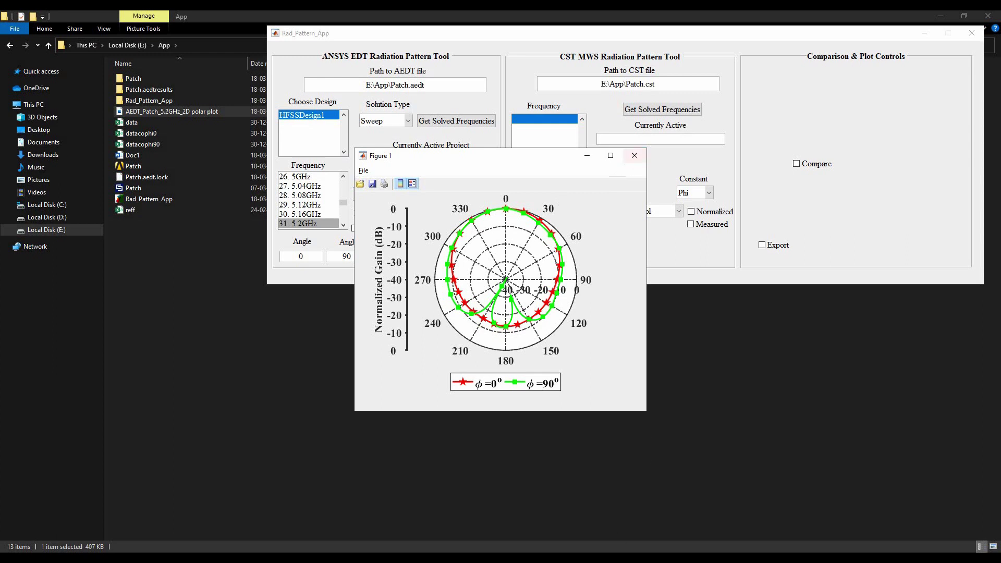
left_click(633, 155)
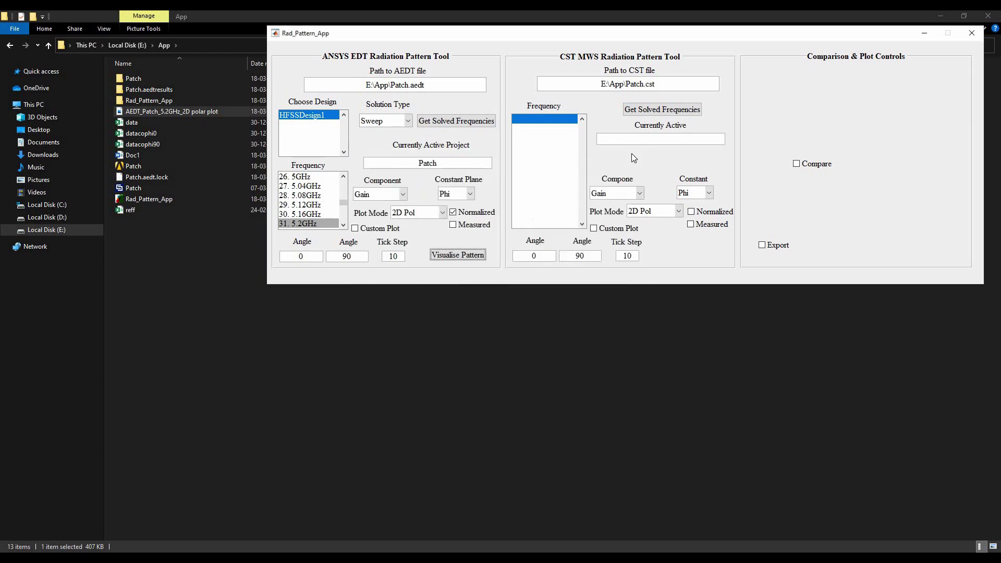
left_click(771, 249)
left_click(471, 254)
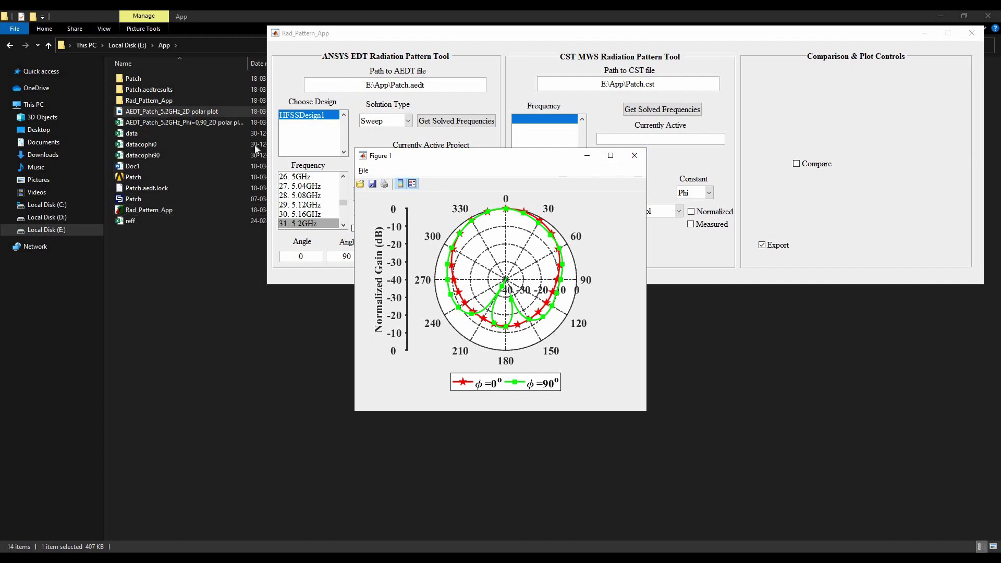
Inspect the exported Phi=0,90 2D polar plot CSV with columns A to C fitted to their contents, and close it without saving
left_click(180, 122)
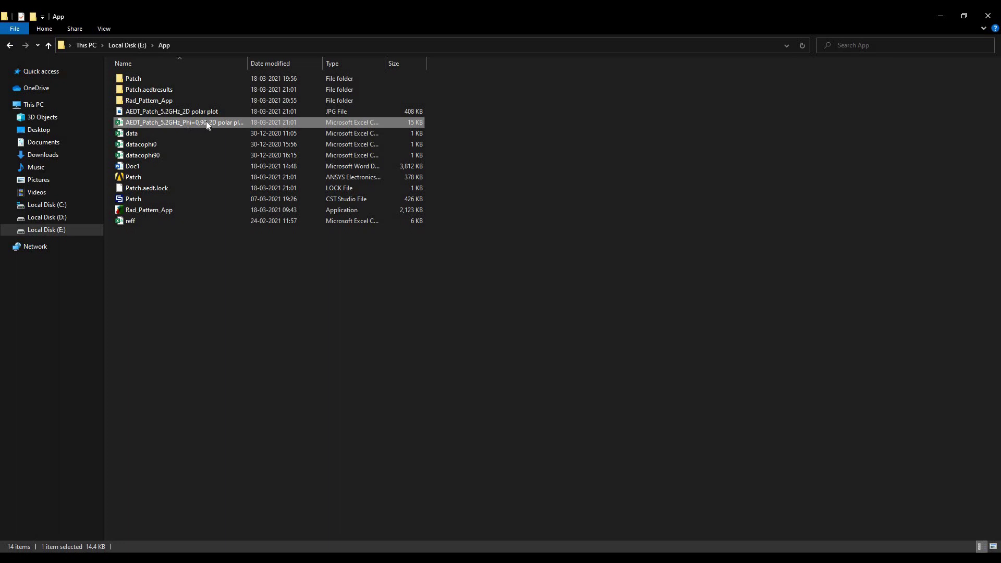
double_click(205, 122)
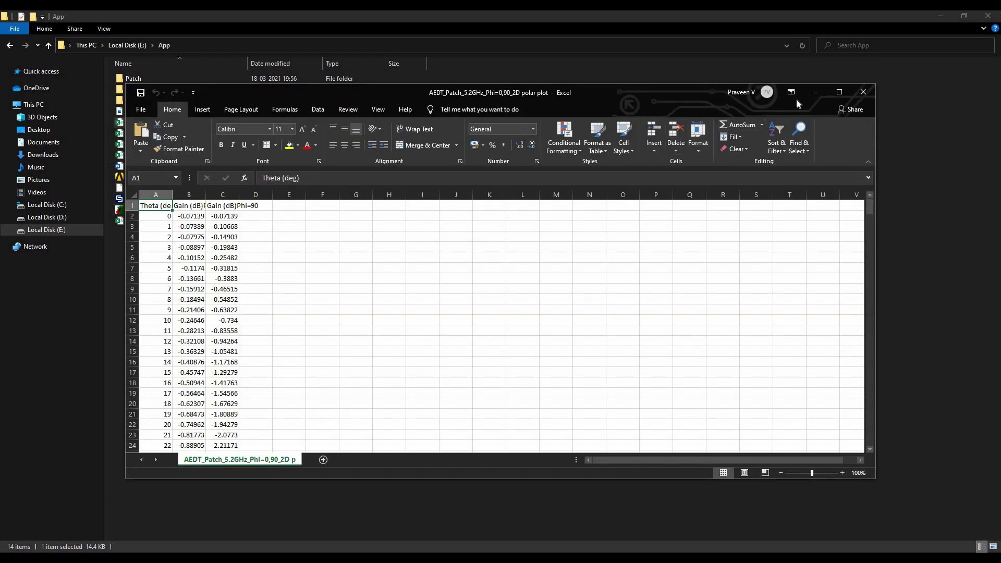
left_click(838, 92)
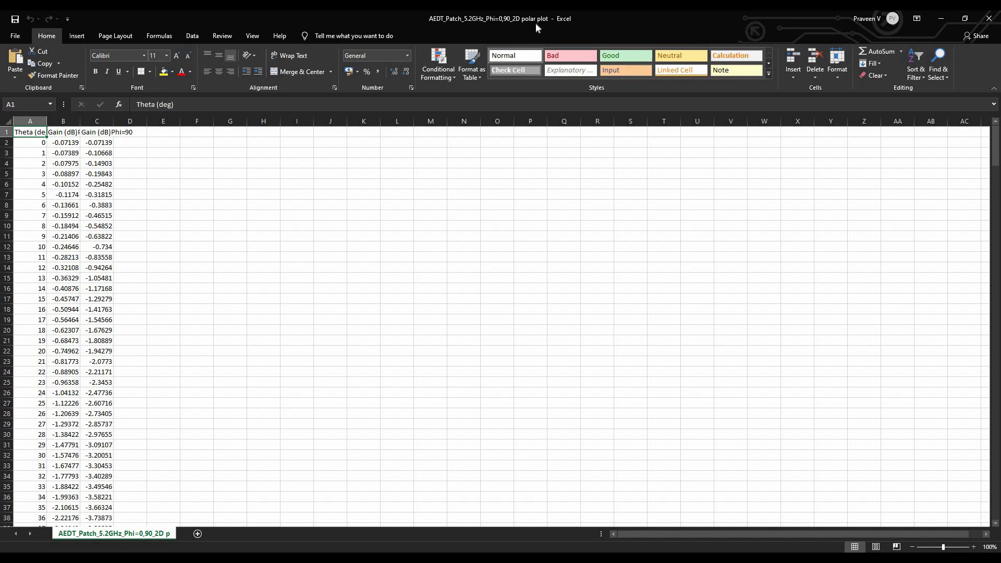
double_click(47, 122)
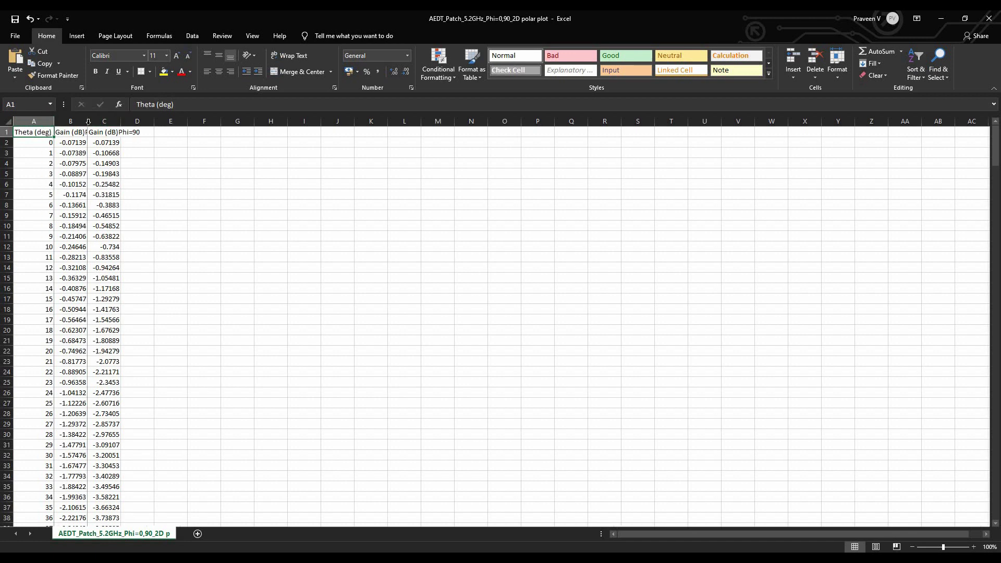
double_click(88, 122)
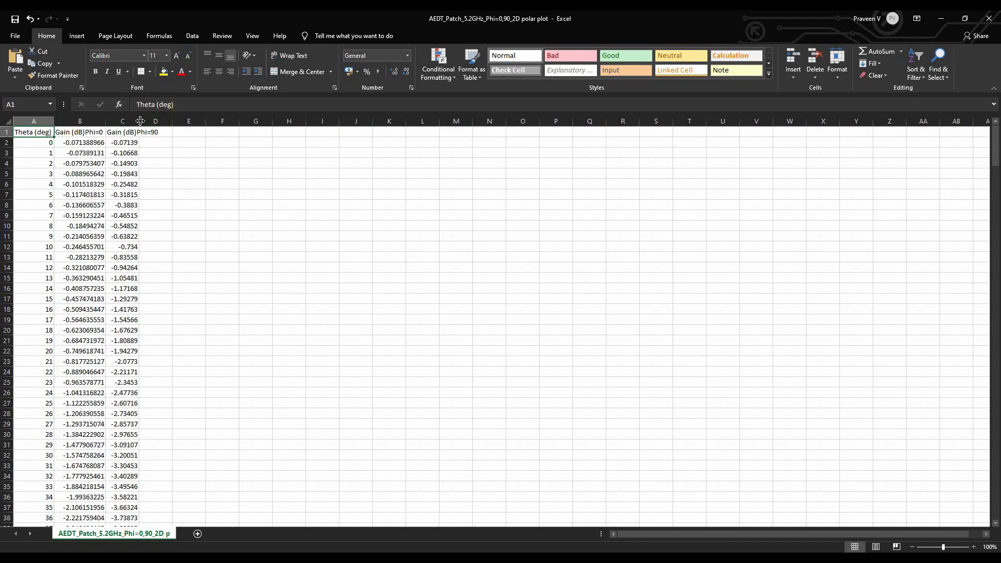
double_click(140, 121)
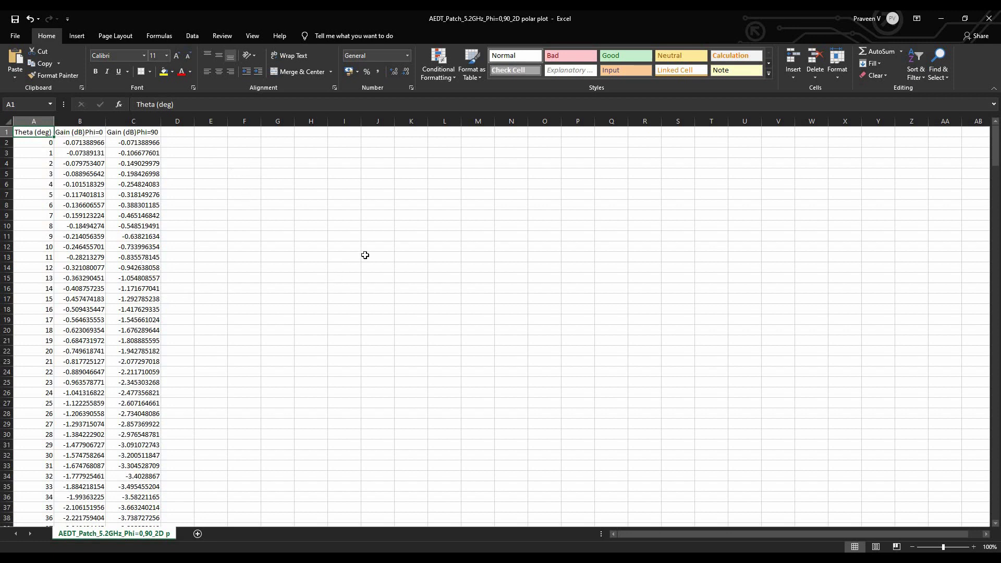
left_click(991, 22)
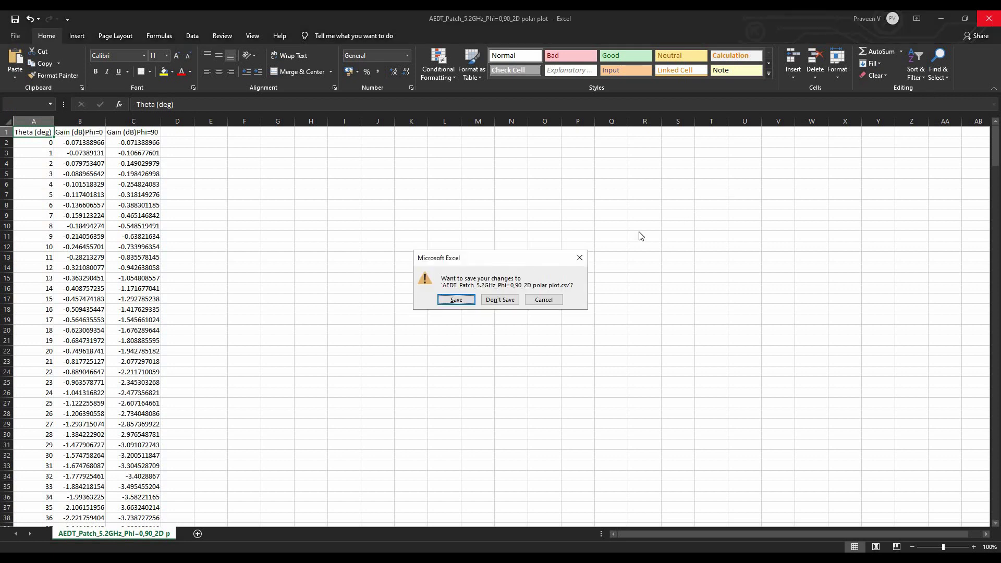
left_click(500, 300)
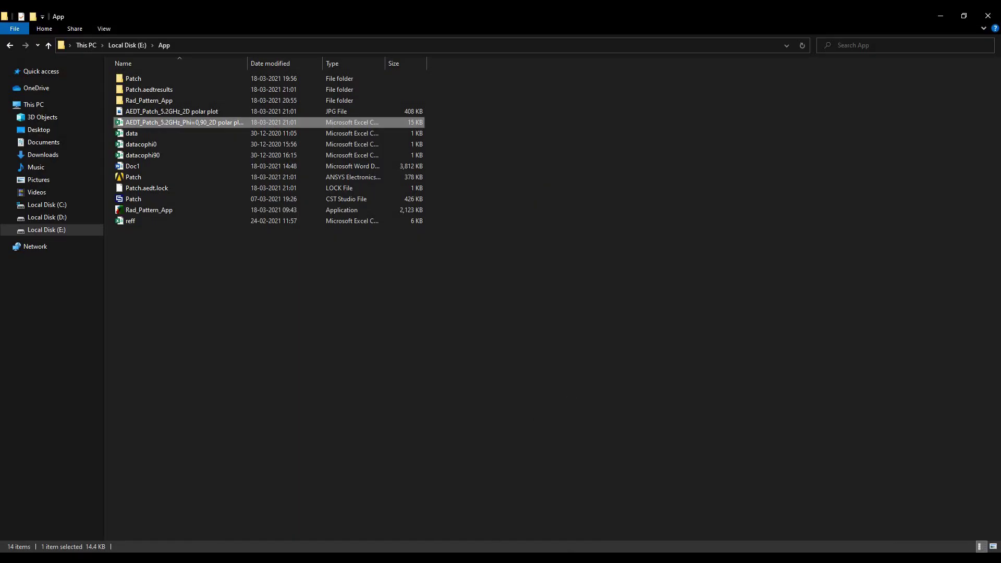
Close the normalized gain figure and turn off normalization for the ANSYS pattern
mouse_move(474, 556)
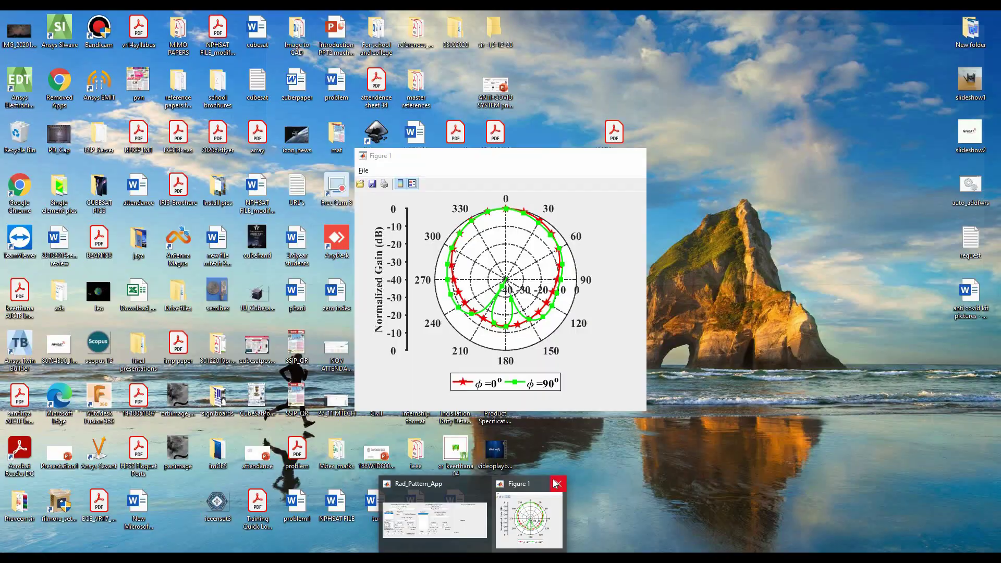
left_click(556, 484)
left_click(519, 516)
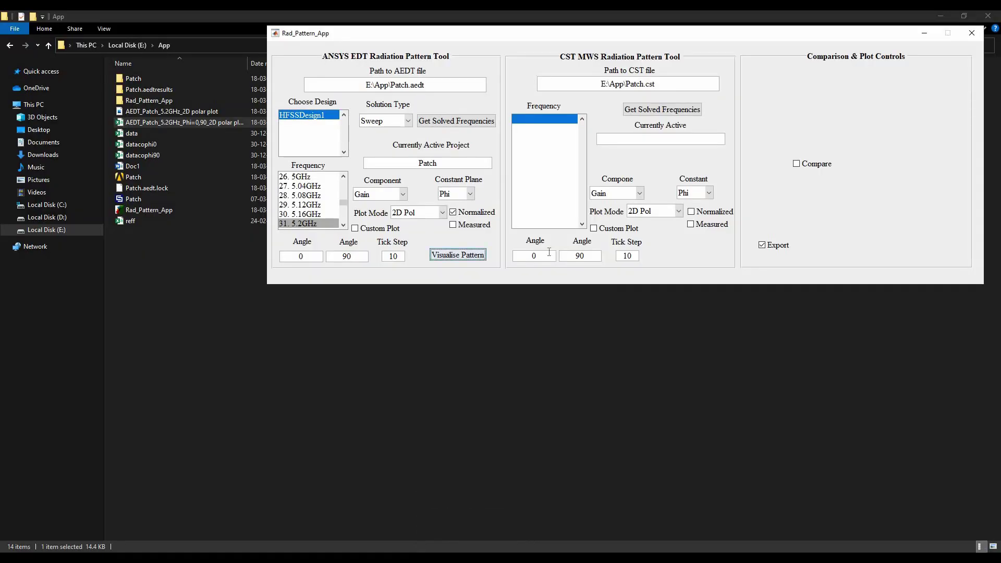
left_click(461, 216)
Include measured data from the data CSV file and visualise it together with the simulated ANSYS pattern
left_click(428, 229)
left_click(454, 229)
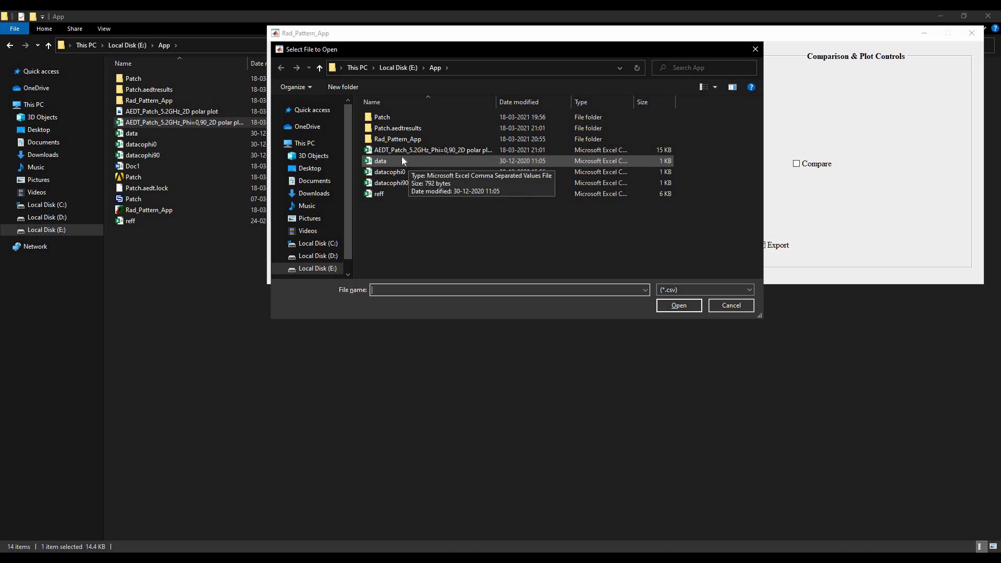
left_click(388, 161)
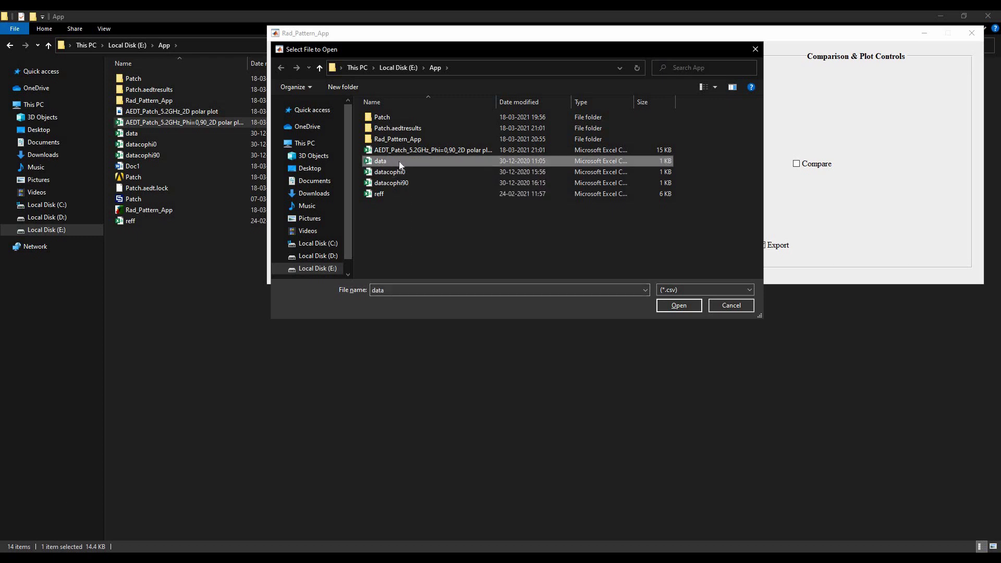
left_click(679, 306)
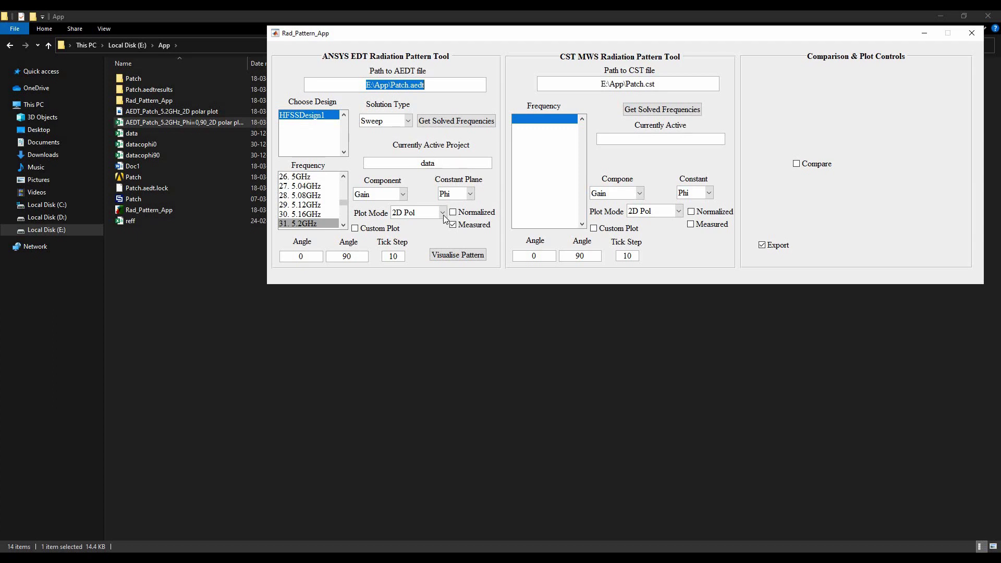
left_click(451, 255)
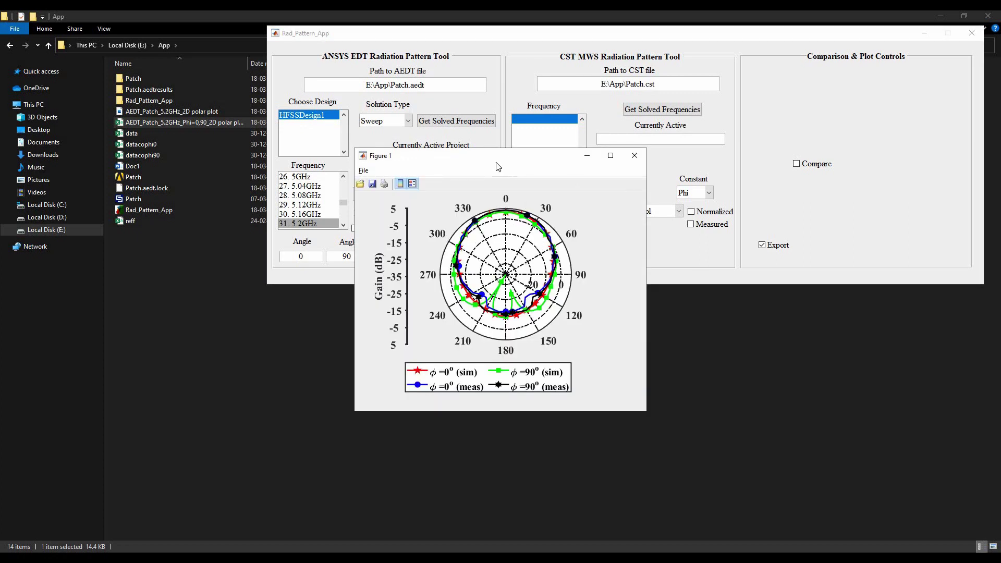
Close the figure comparing simulated and measured gain, and exclude measured data from the ANSYS pattern
left_click_drag(498, 167, 515, 133)
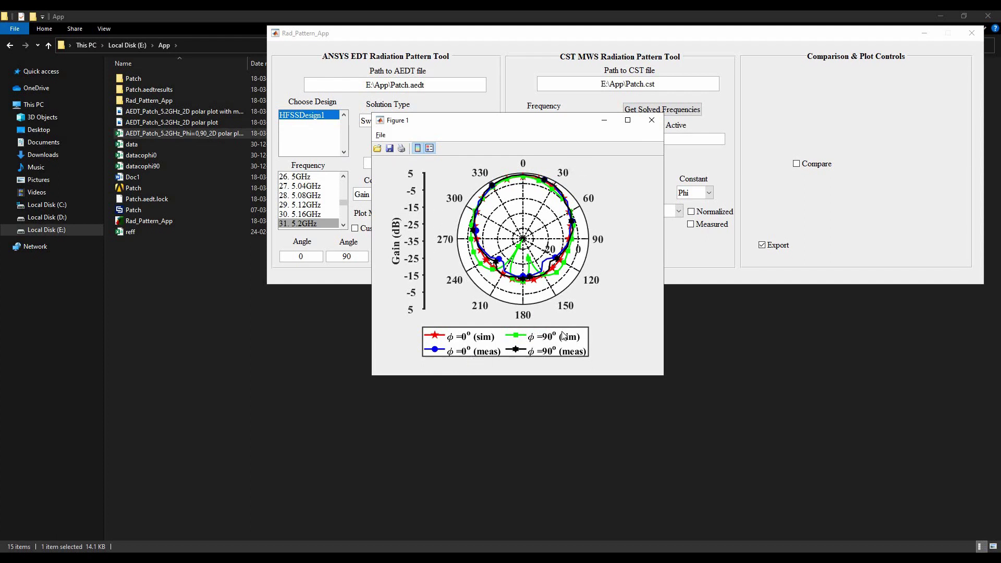
left_click(652, 121)
left_click(453, 225)
left_click(454, 225)
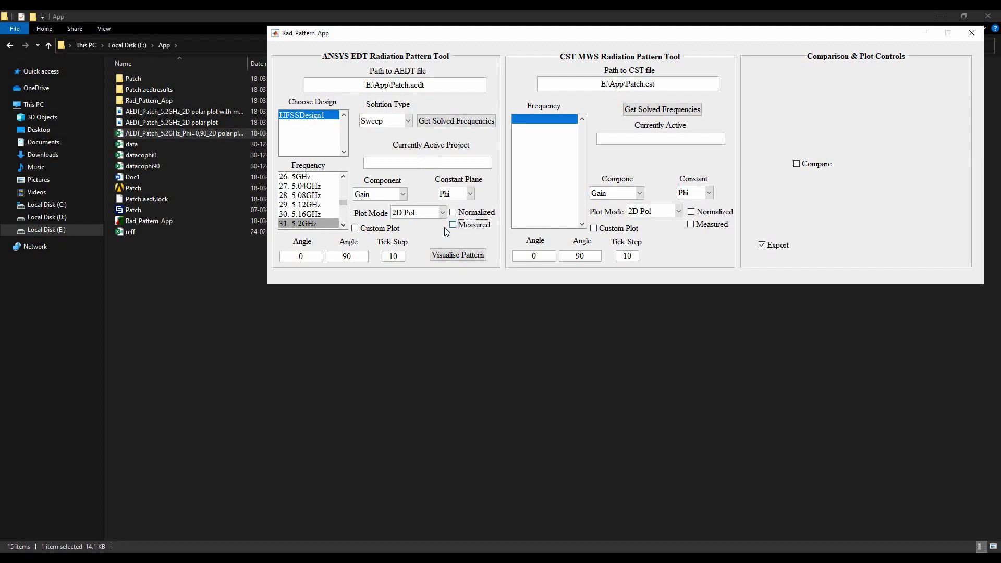
Enable the custom plot for the ANSYS pattern and visualise it in 2D Pol mode with the XZ-plane;YZ-plane legend
left_click(379, 229)
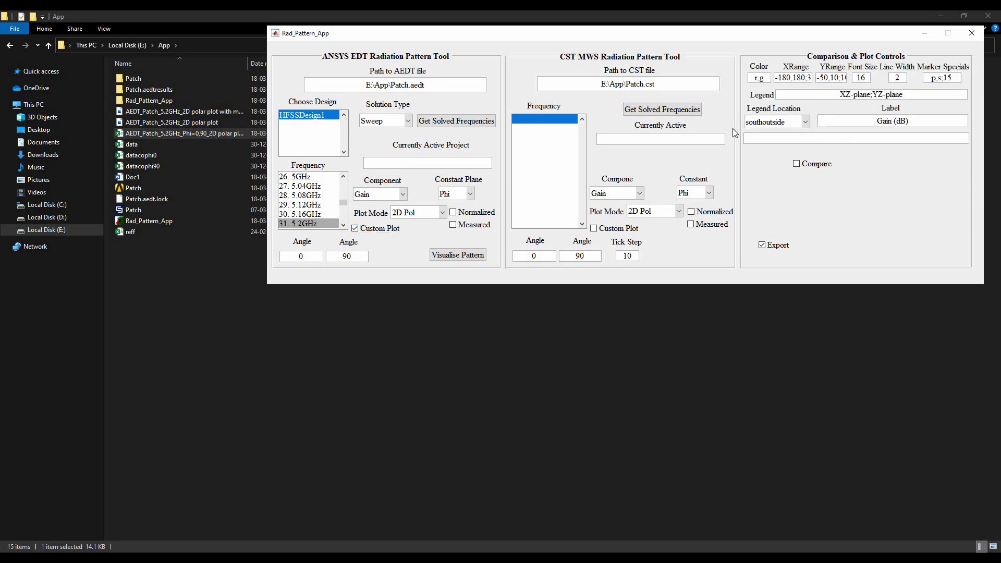
left_click(443, 213)
left_click(423, 227)
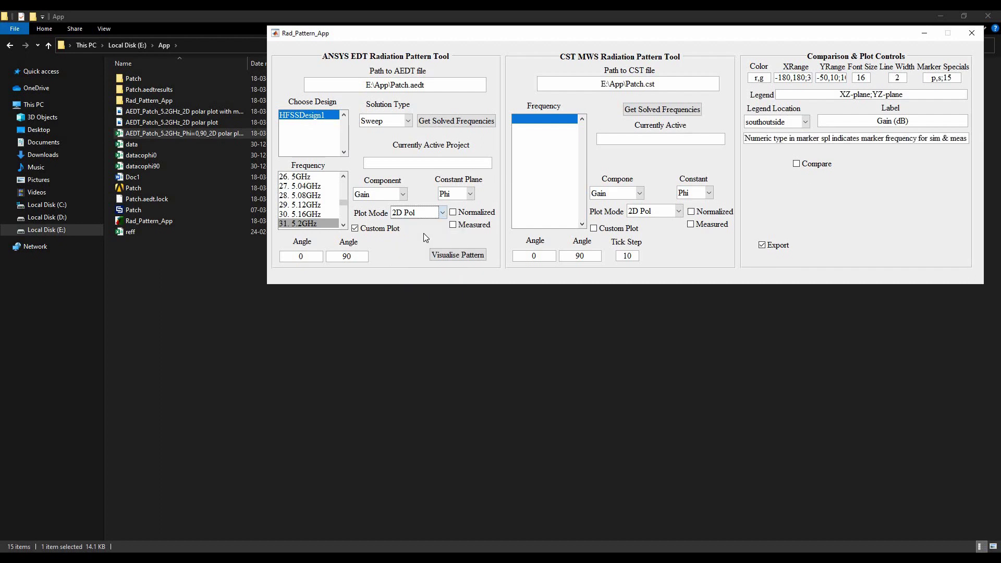
left_click(847, 94)
left_click(452, 255)
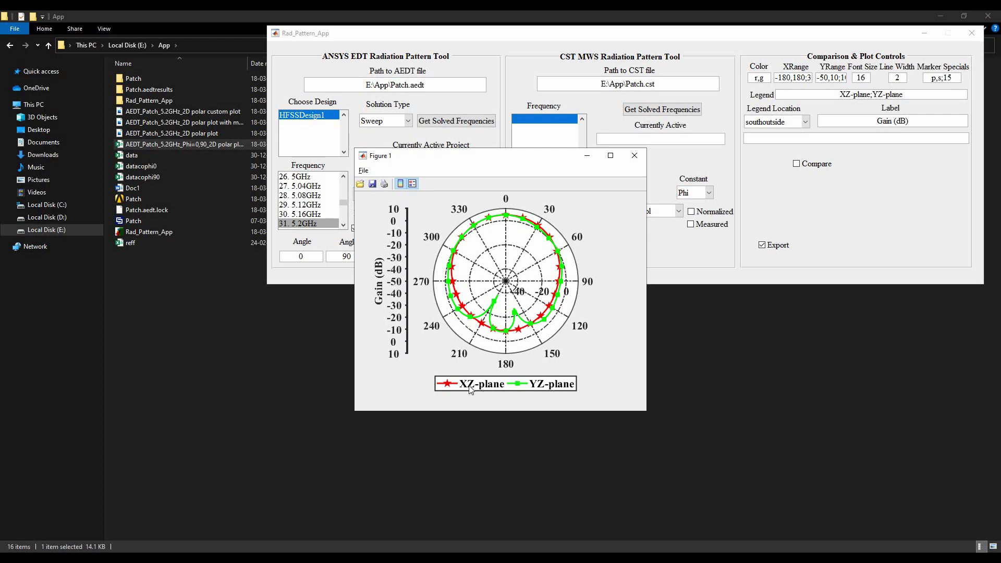
Check the legend, label and Y-range settings of the custom plot against its figure, and close the figure
left_click(845, 95)
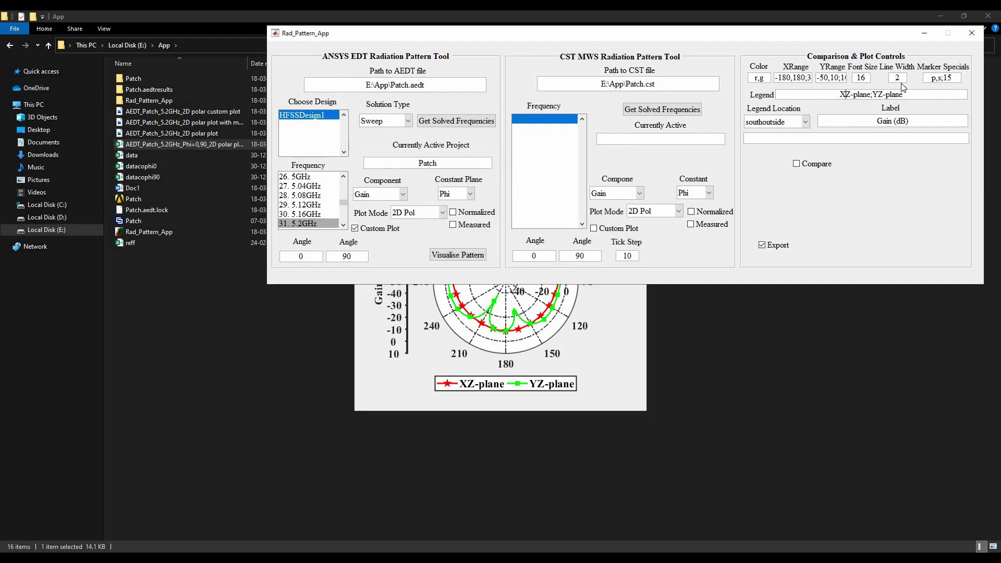
left_click(607, 344)
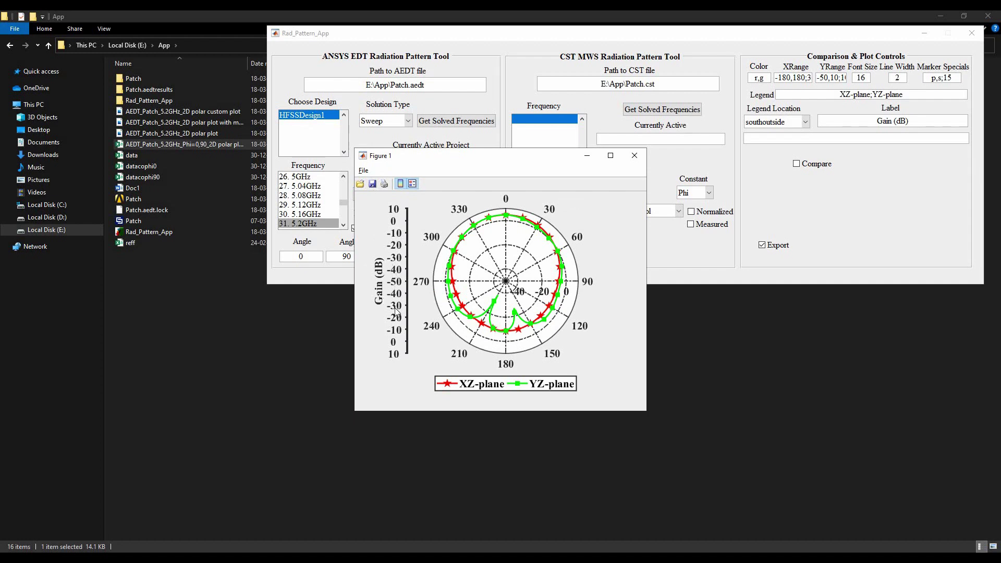
left_click(918, 120)
left_click(633, 362)
left_click(823, 77)
left_click(828, 78)
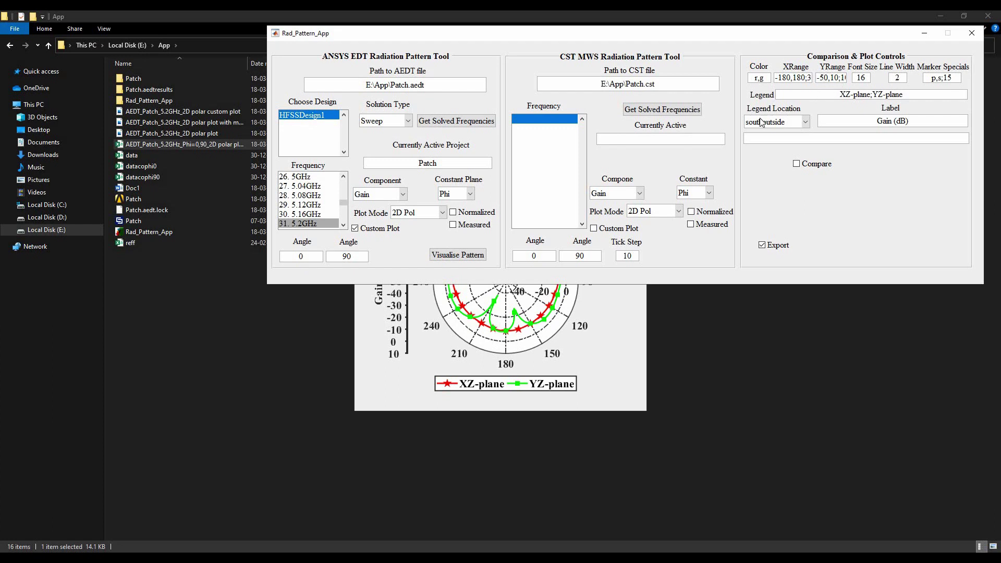
key("End")
left_click(574, 342)
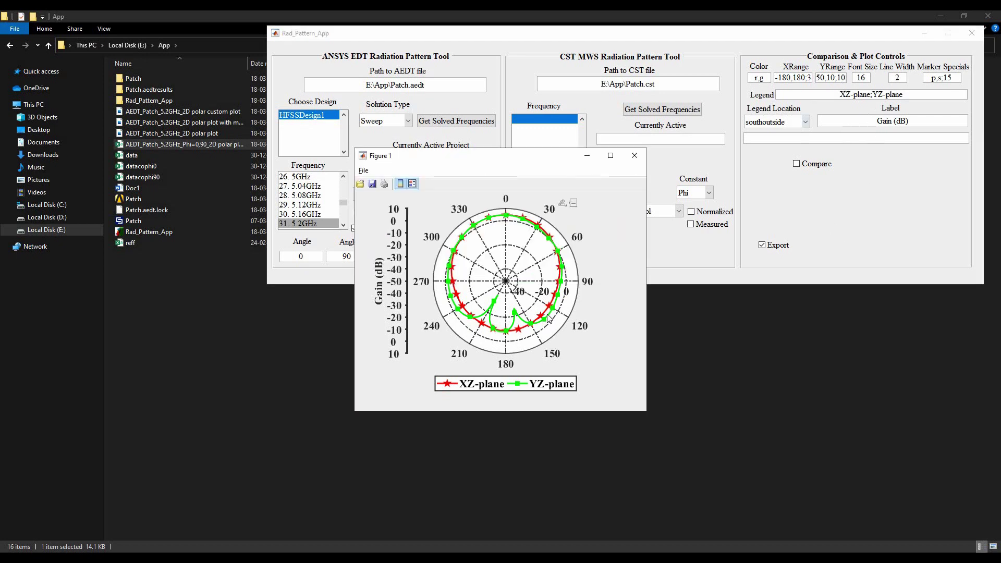
left_click(640, 161)
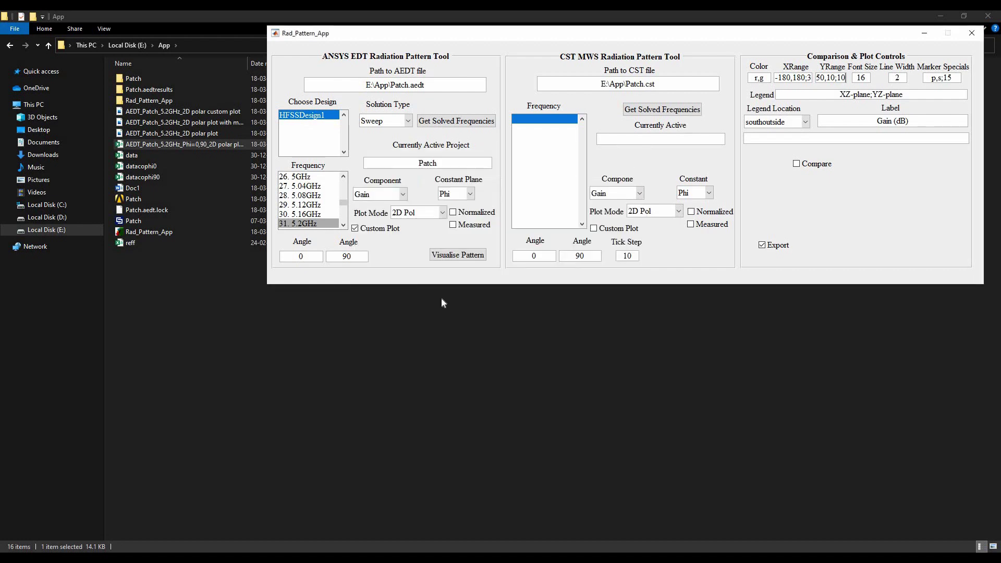
Turn off the ANSYS custom plot, visualise the pattern in CoCross Pol mode, and close its figure after viewing it
left_click(377, 228)
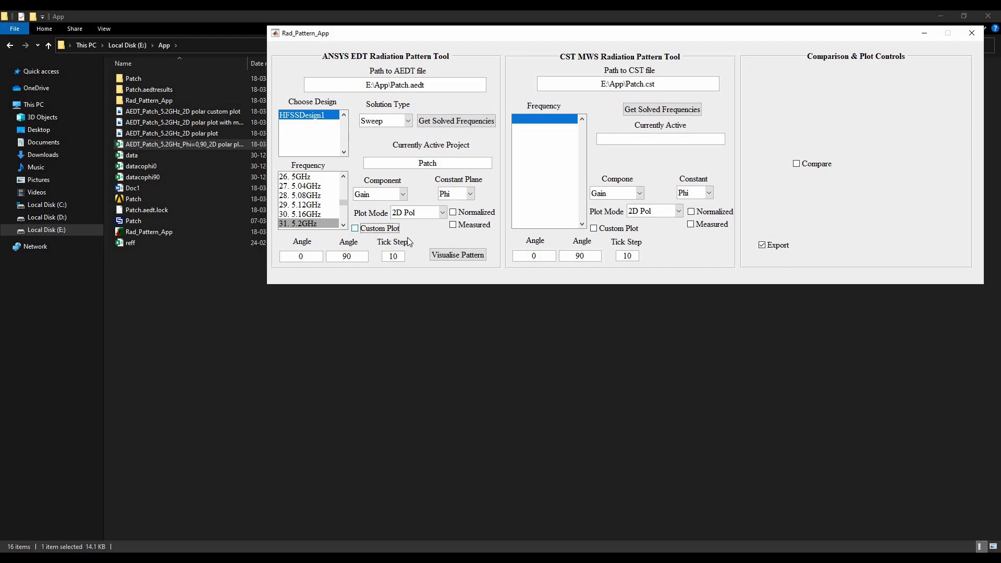
left_click(442, 212)
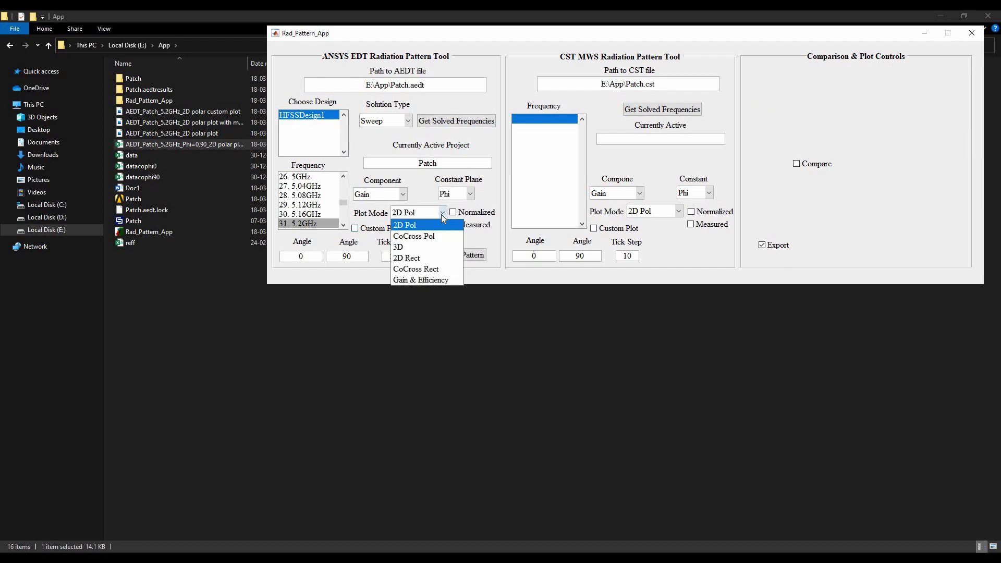
left_click(420, 236)
left_click(448, 250)
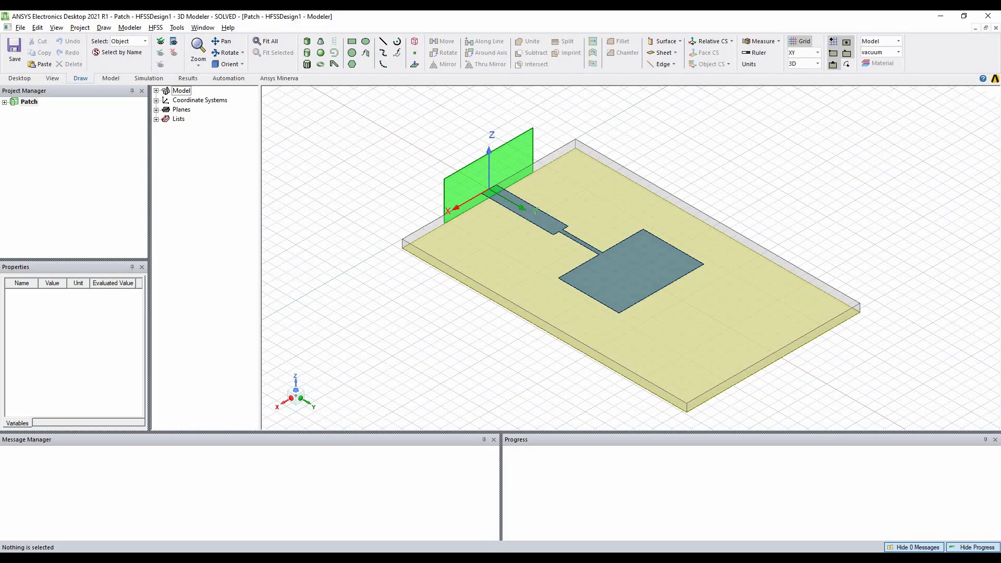
left_click(435, 546)
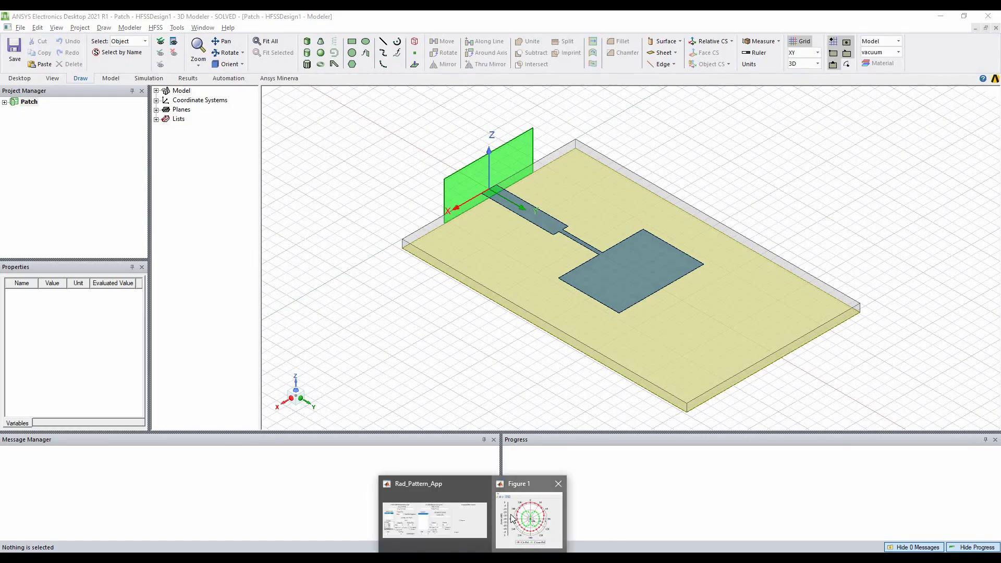
left_click(513, 519)
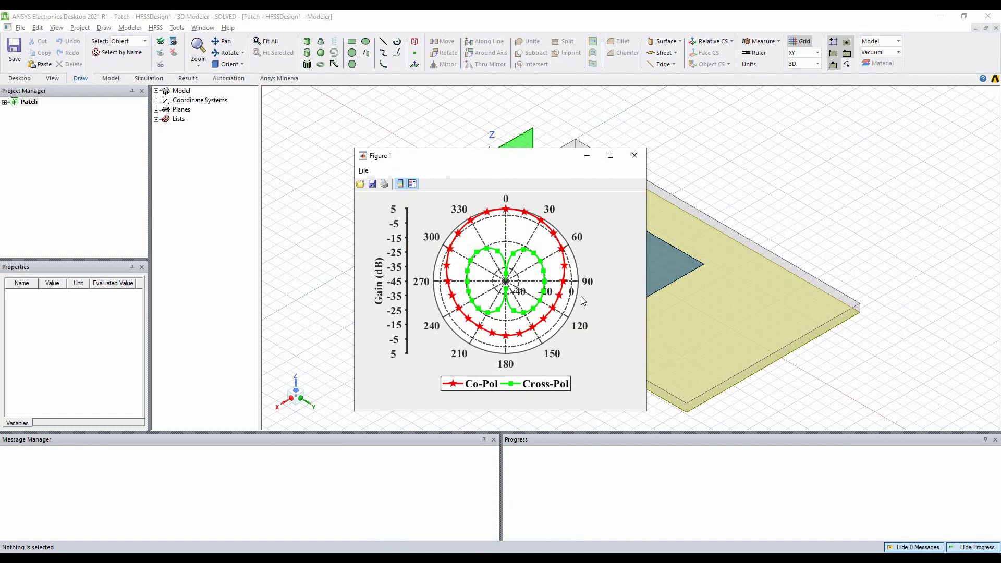
left_click(640, 158)
left_click(471, 521)
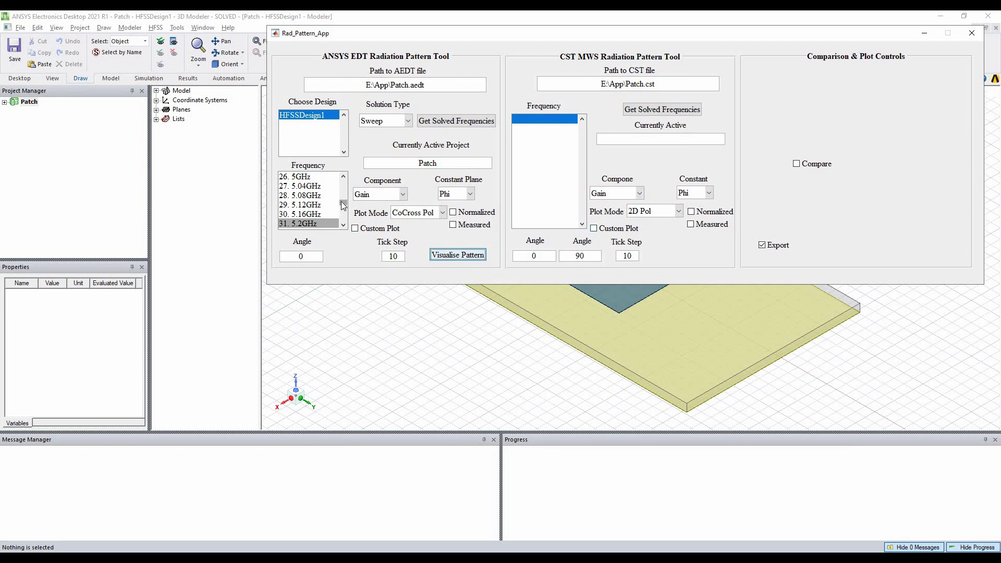
Visualise the CoCross Pol pattern for a constant Theta plane with a tick step of 40, and close the figure
left_click_drag(344, 205, 343, 208)
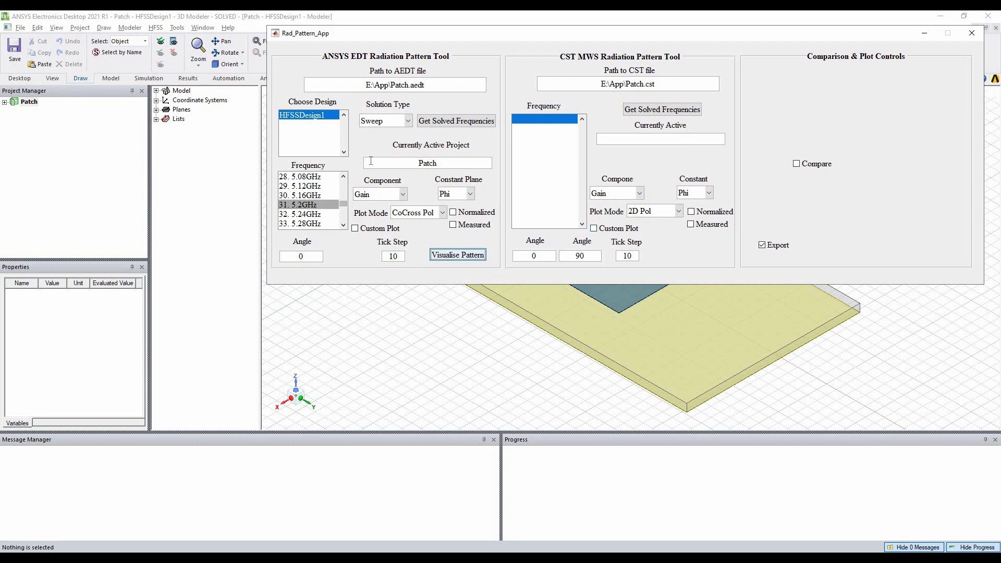
left_click(471, 197)
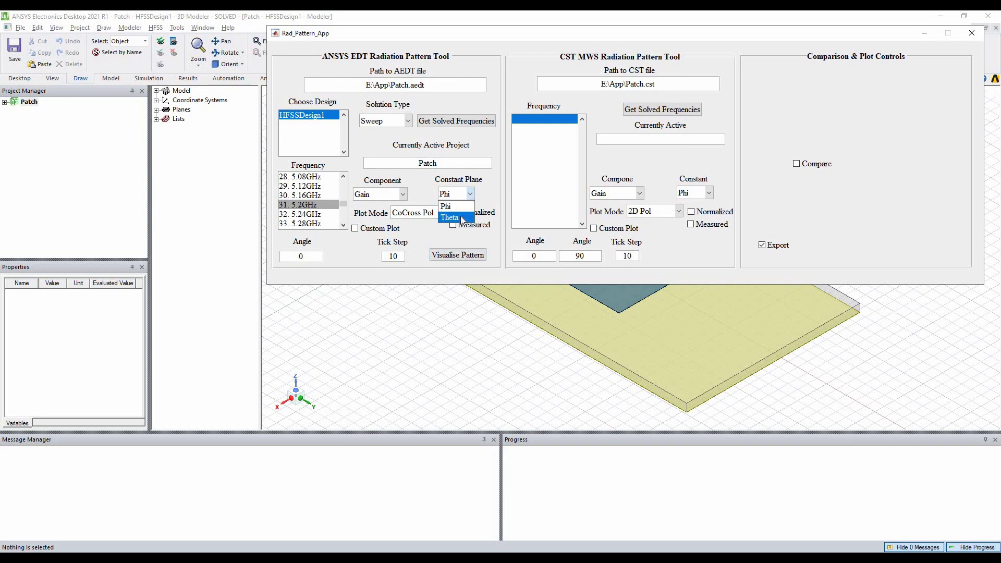
left_click(461, 218)
left_click(307, 254)
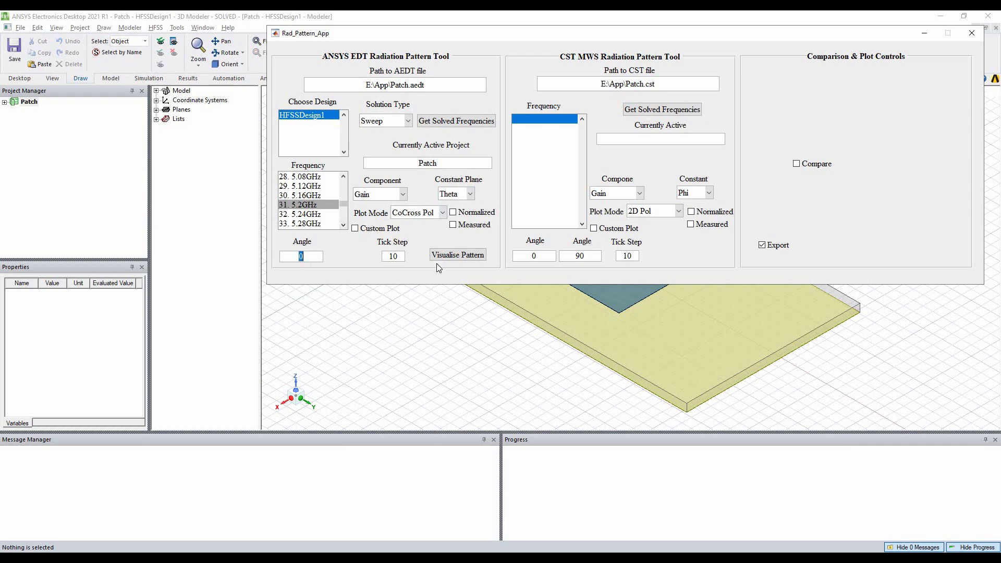
double_click(393, 257)
type("2")
key("BackSpace")
type("40")
left_click(458, 257)
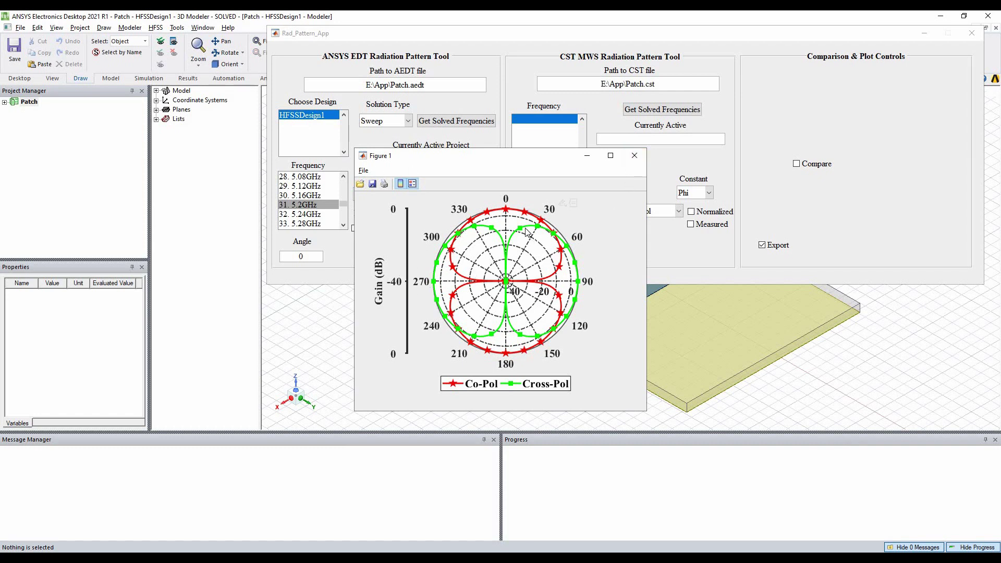
left_click(634, 156)
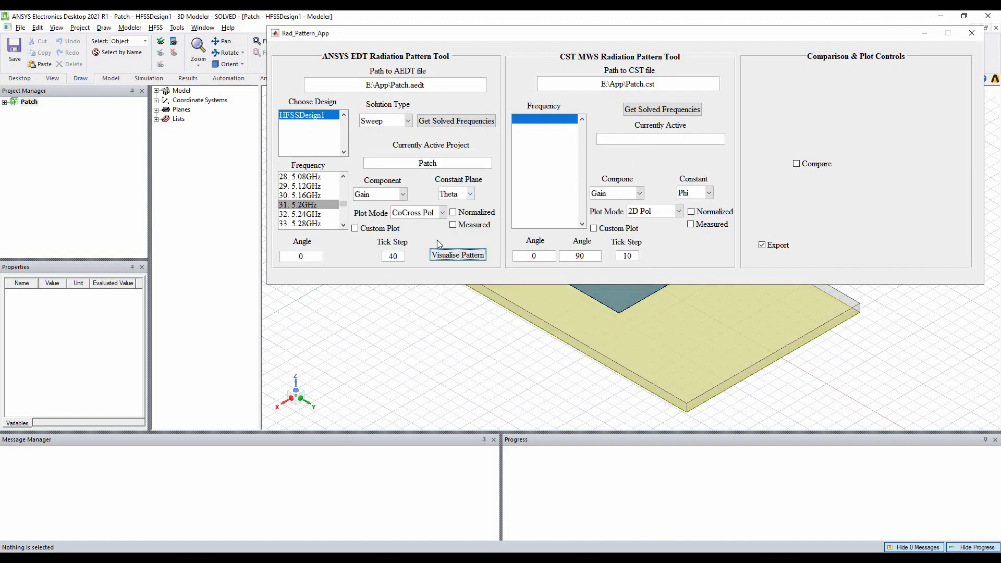
Keep the CoCross Pol plot mode and set the ANSYS constant plane to Phi
left_click(442, 213)
left_click(442, 213)
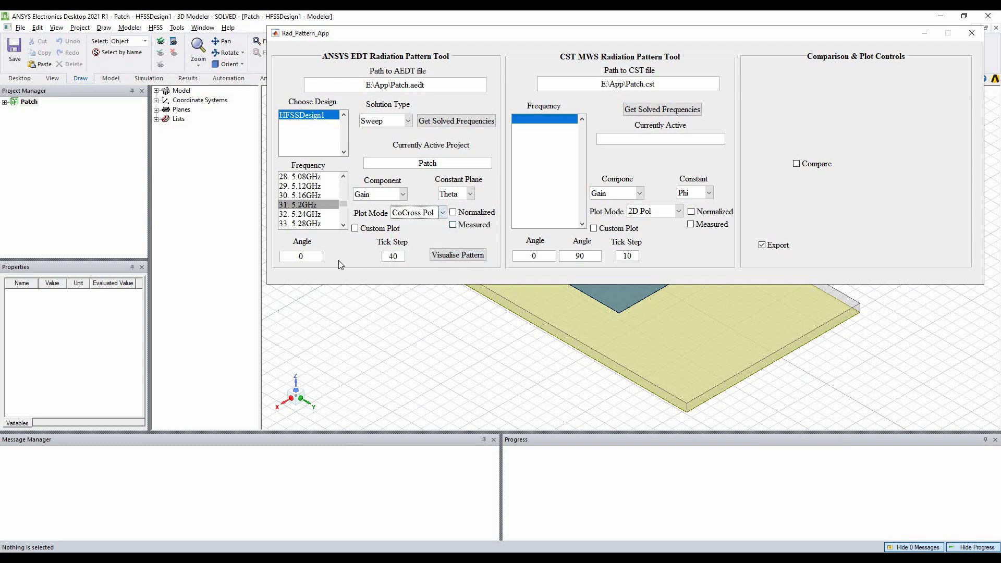
left_click(470, 194)
left_click(446, 206)
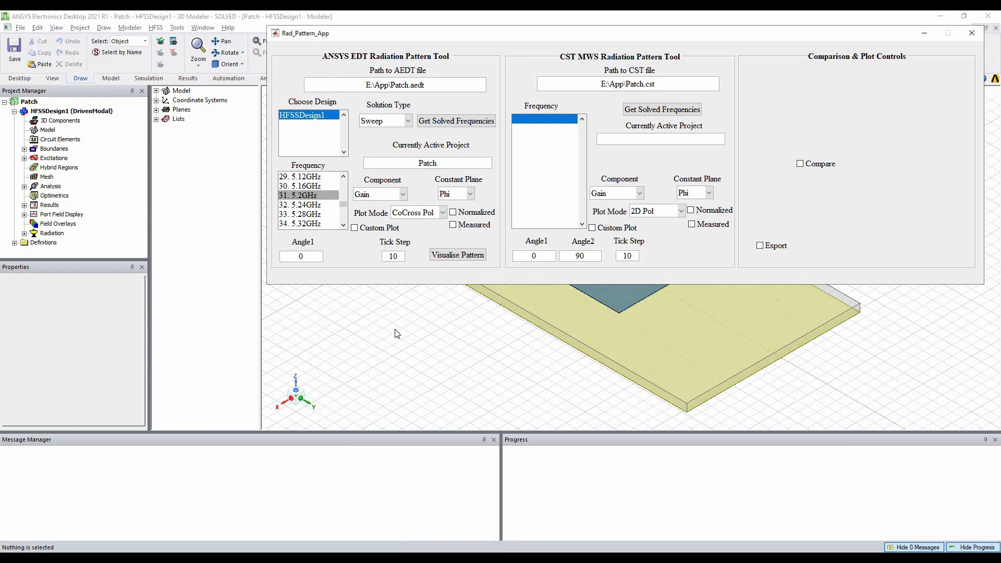
Include measured data from the datacophi0 CSV file and visualise it with the simulated CoCross Pol pattern
left_click(453, 227)
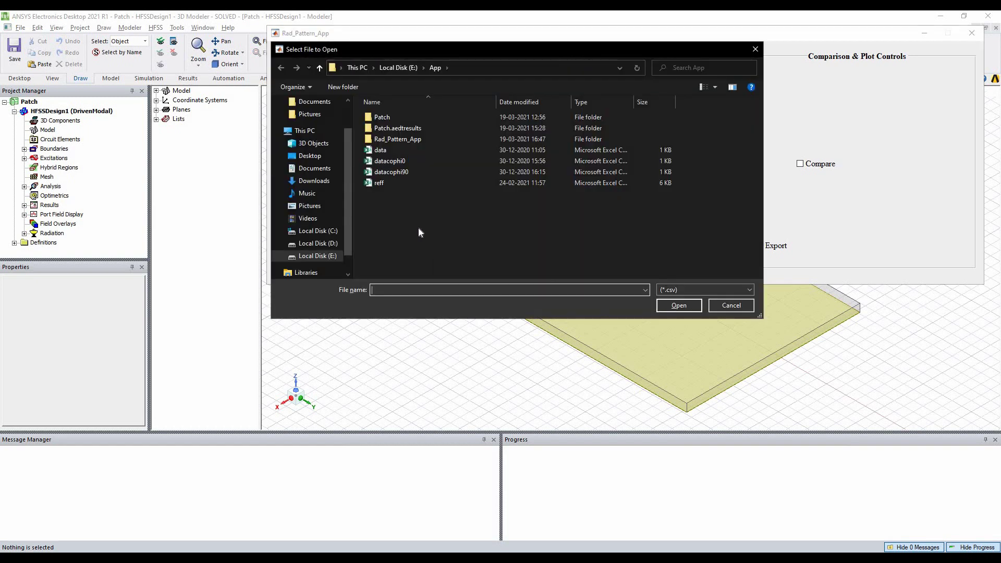
left_click(408, 160)
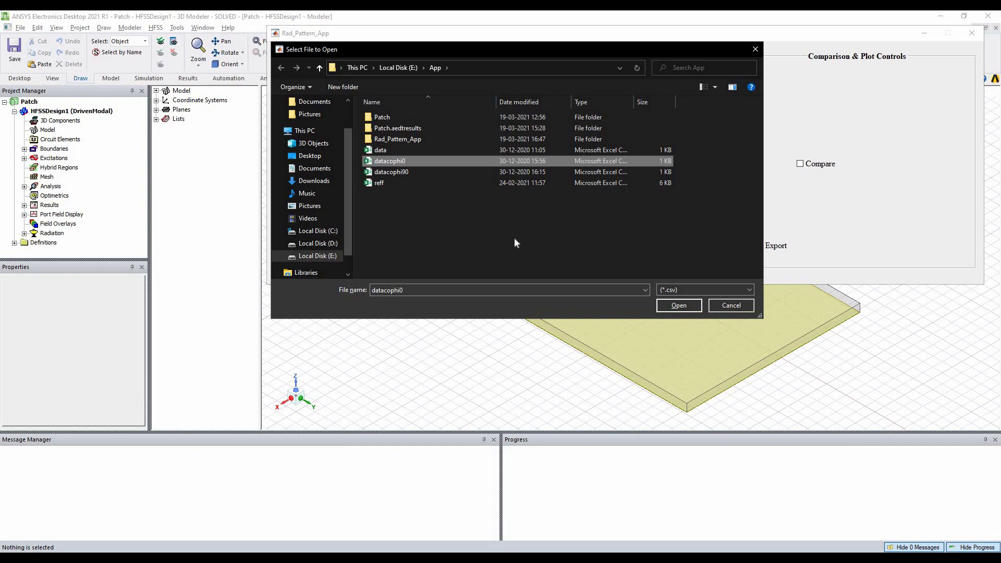
left_click(679, 306)
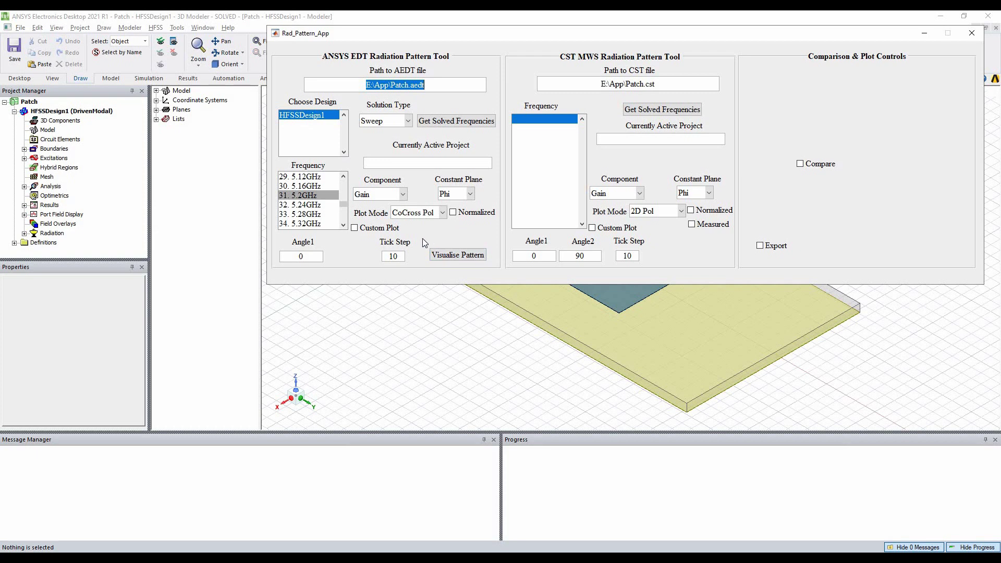
left_click(432, 255)
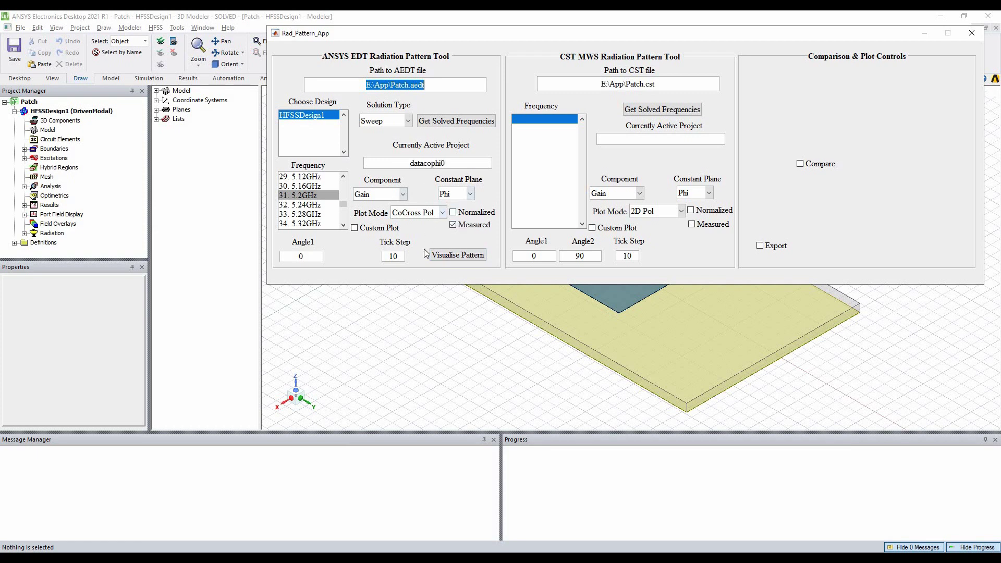
left_click(449, 163)
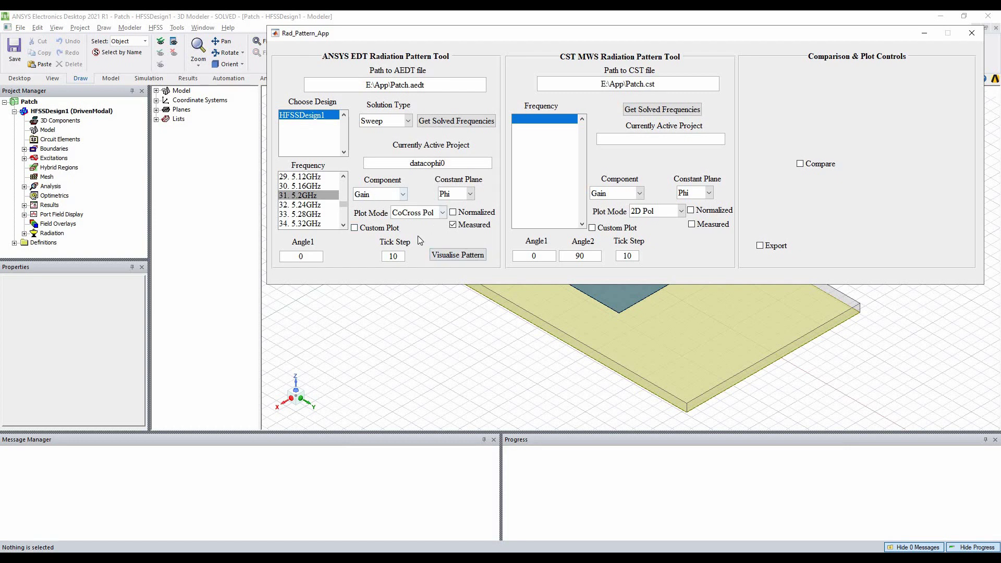
left_click(447, 255)
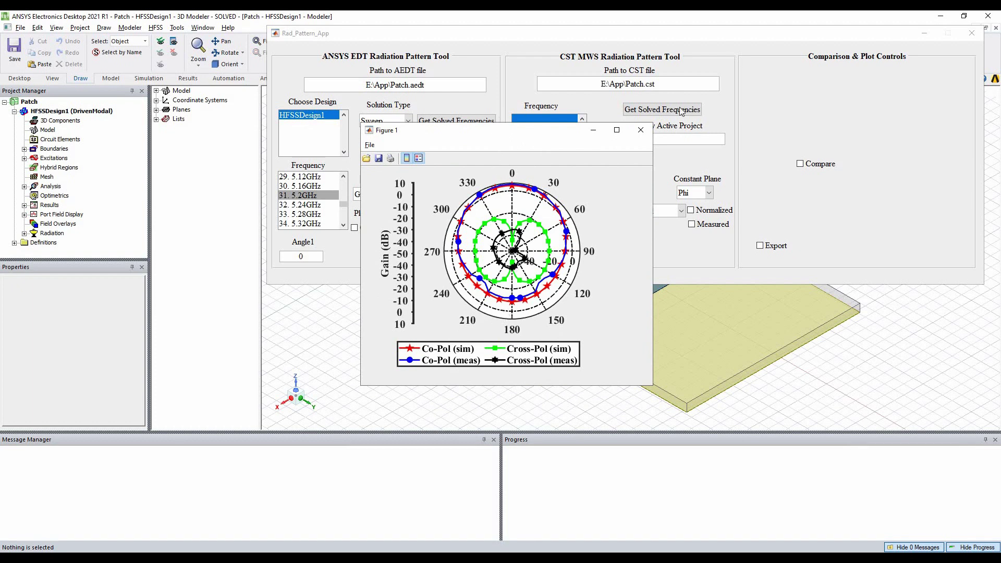
View the simulated and measured co- and cross-polarization figure, close it, and turn off the measured data
left_click_drag(524, 129, 518, 109)
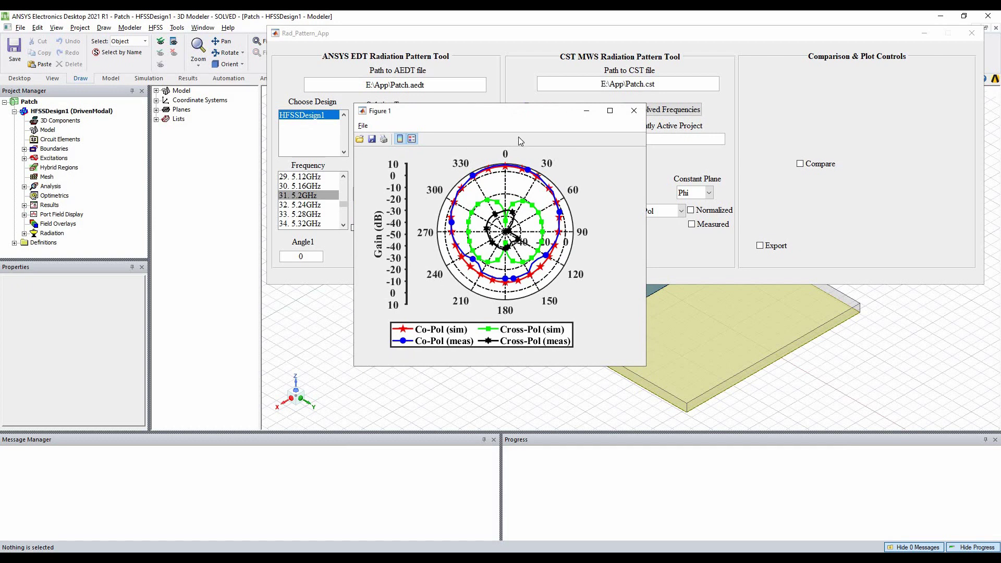
left_click_drag(512, 110, 523, 80)
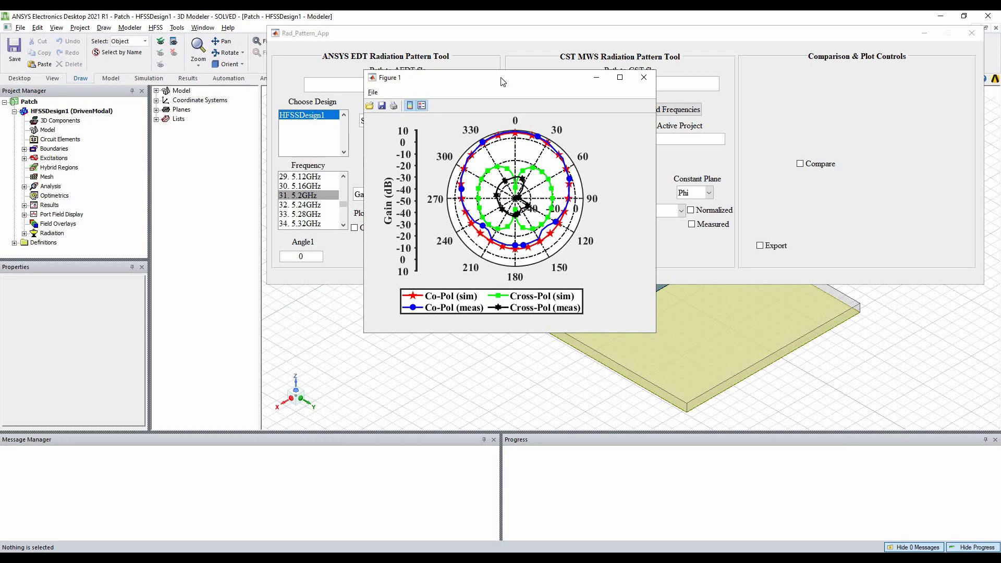
left_click_drag(502, 81, 512, 64)
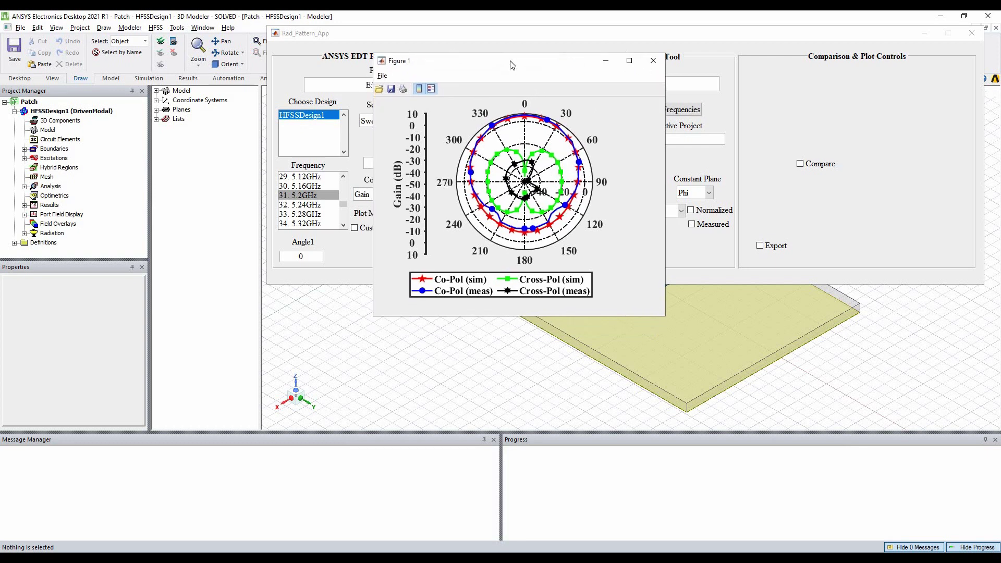
left_click(653, 62)
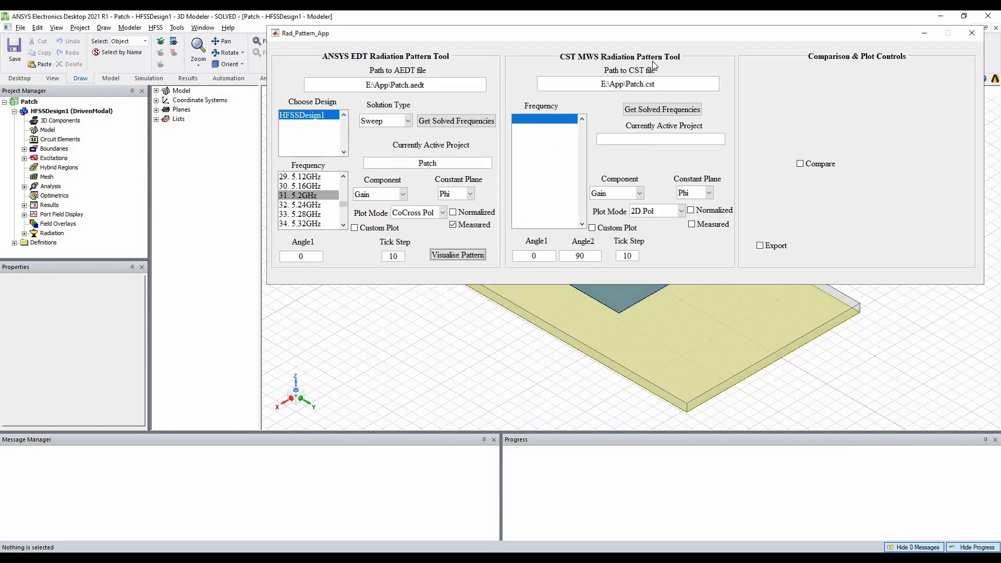
left_click(451, 227)
Set the ANSYS plot mode to CoCross Rect and include measured data from the datacophi0 CSV file
left_click(443, 214)
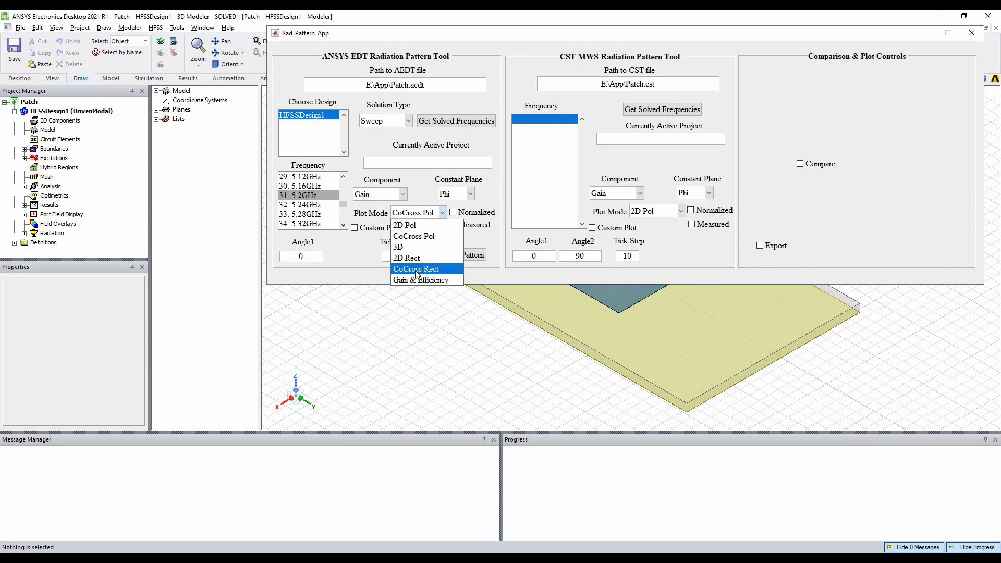
left_click(417, 270)
left_click(454, 225)
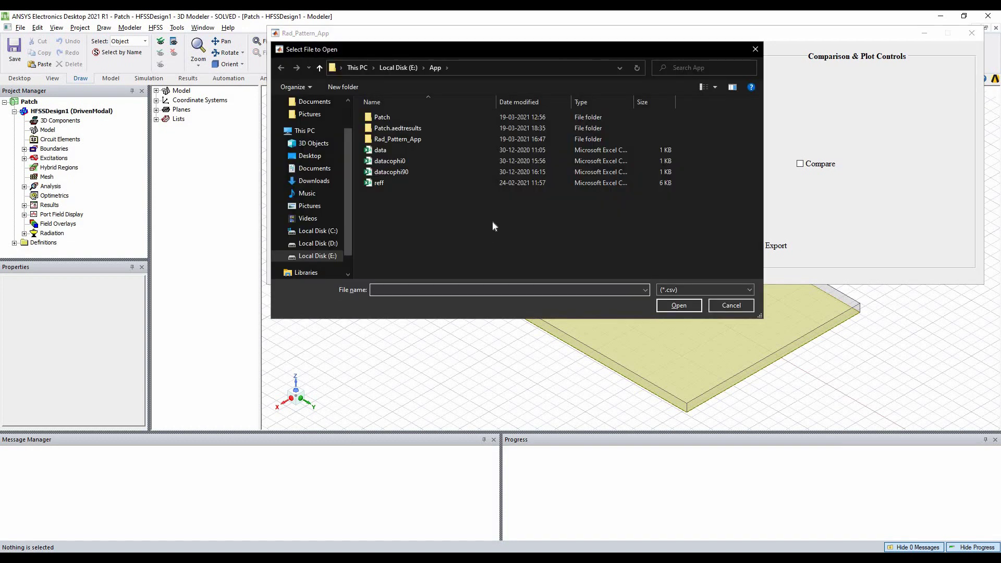
left_click(414, 161)
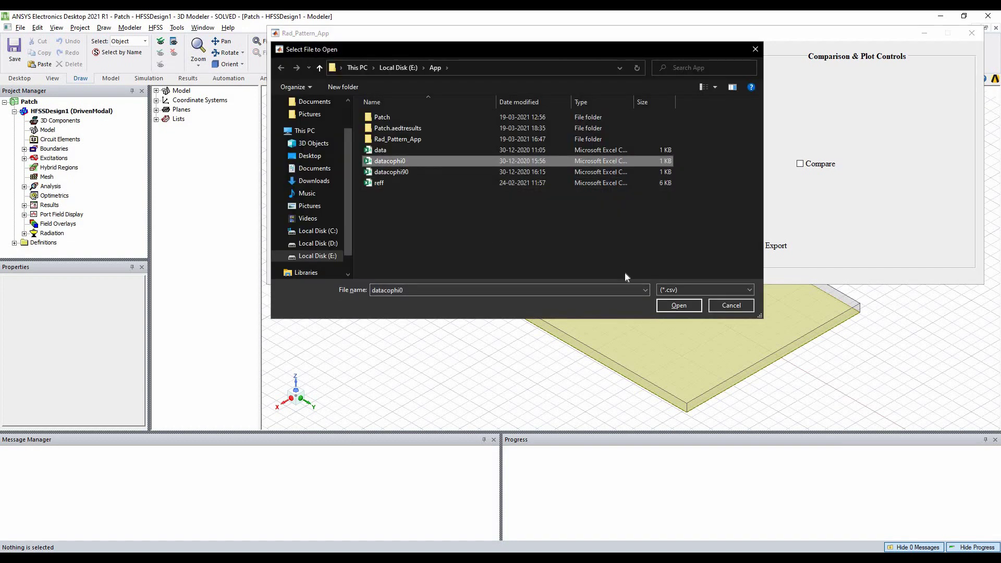
left_click(665, 306)
Visualise the simulated and measured CoCross Rect pattern, view the figure, and close it
left_click(459, 255)
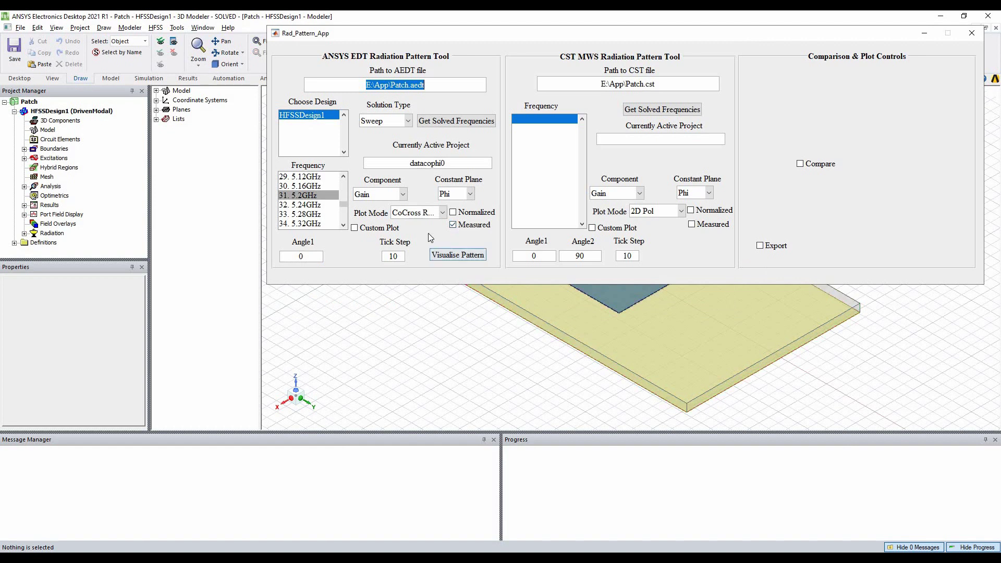
left_click(452, 255)
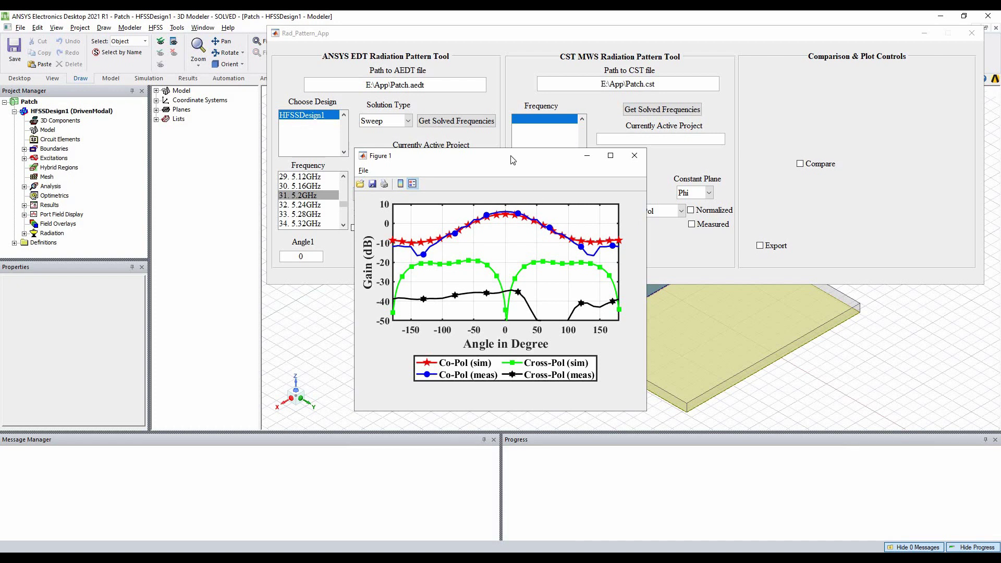
left_click_drag(513, 160, 512, 125)
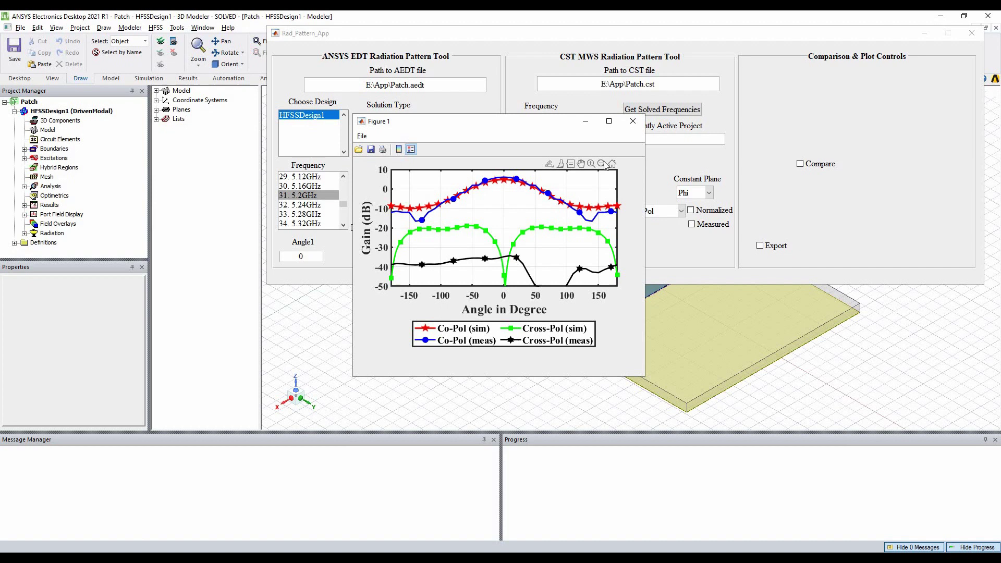
left_click(632, 122)
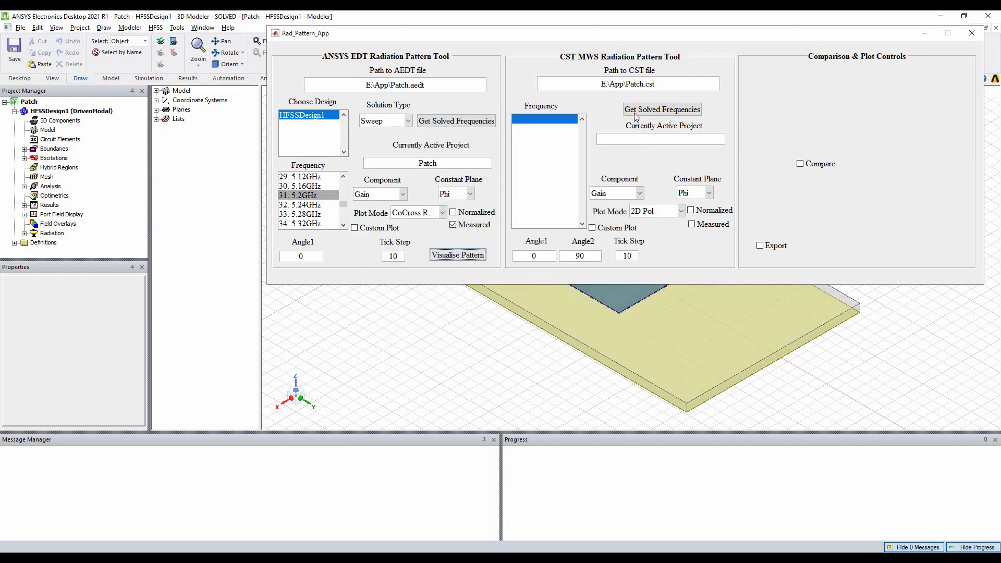
Enable the ANSYS custom plot and reselect the CoCross Rect plot mode to load its custom inputs
left_click(356, 230)
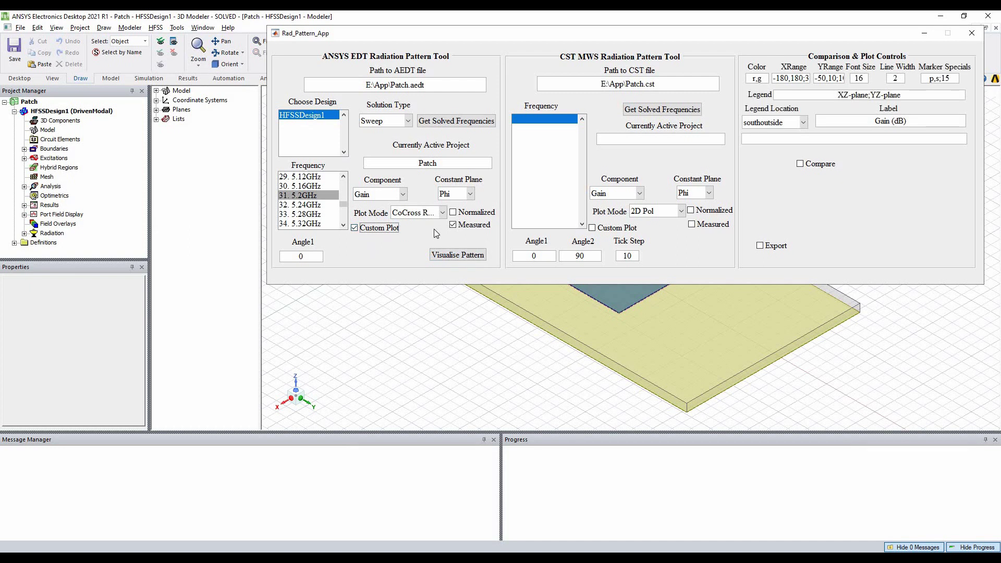
left_click(442, 212)
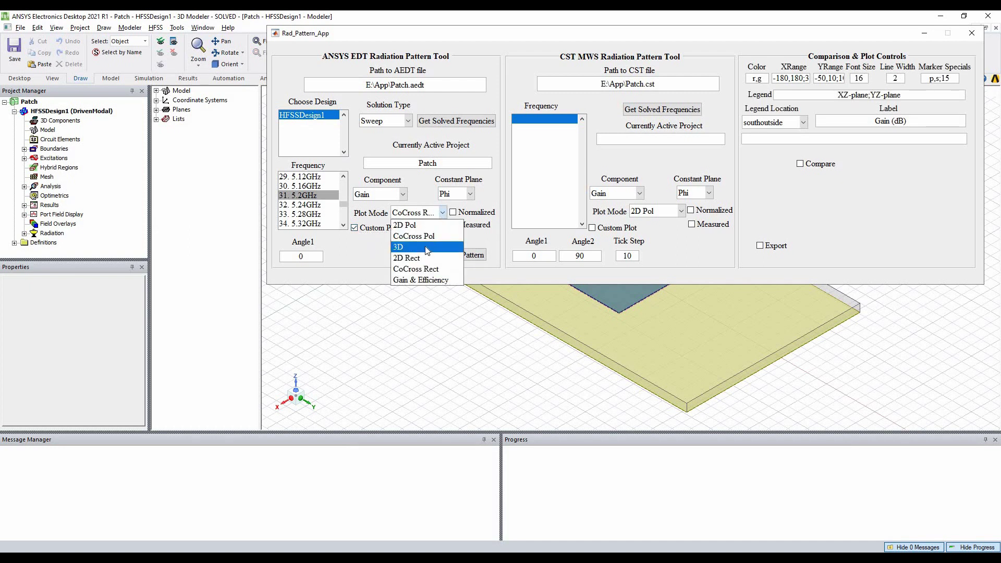
left_click(424, 270)
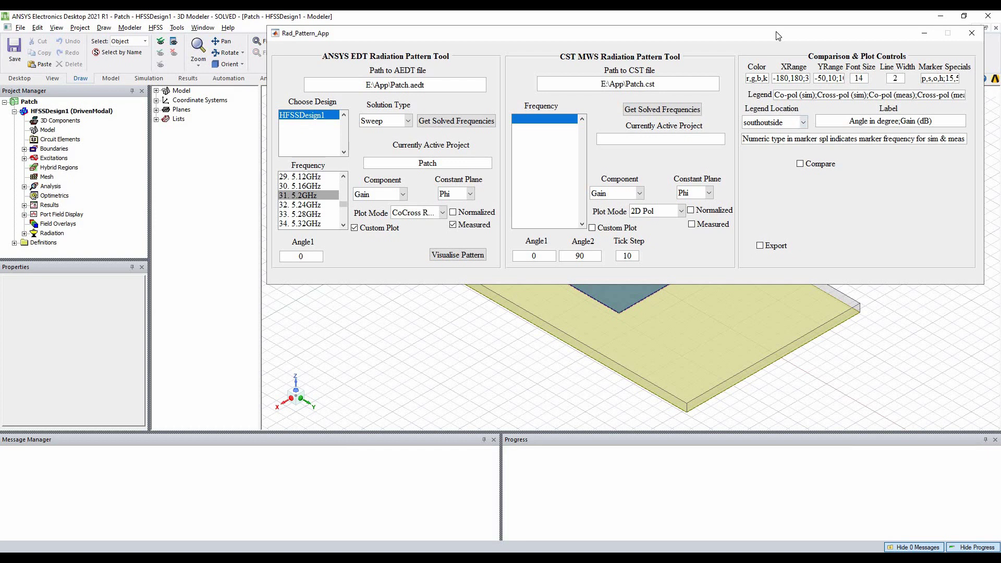
Set the custom plot's X-range step to 60 and its legend location to south
left_click_drag(775, 34, 757, 40)
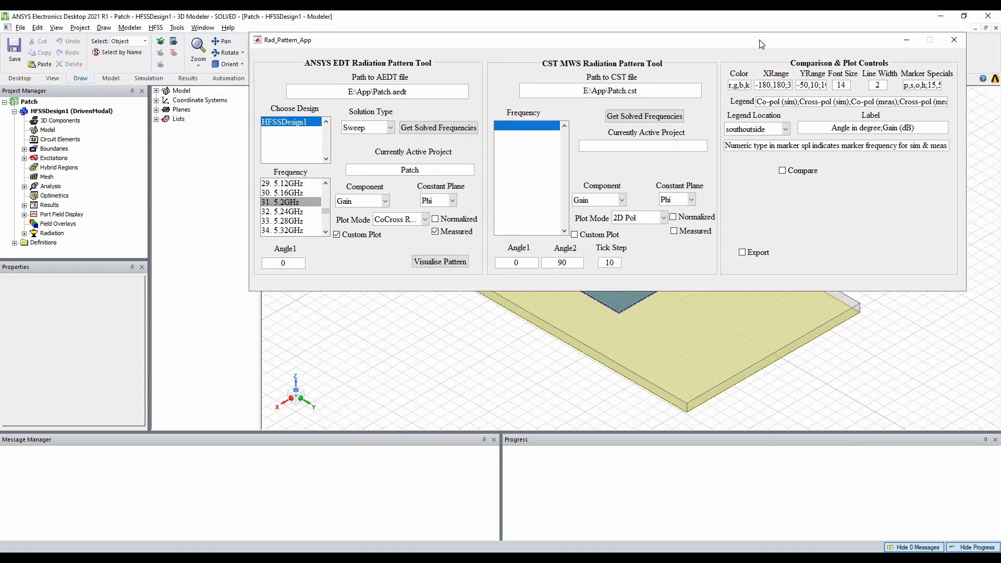
left_click(792, 85)
key("BackSpace")
key("BackSpace")
type("60")
left_click(886, 186)
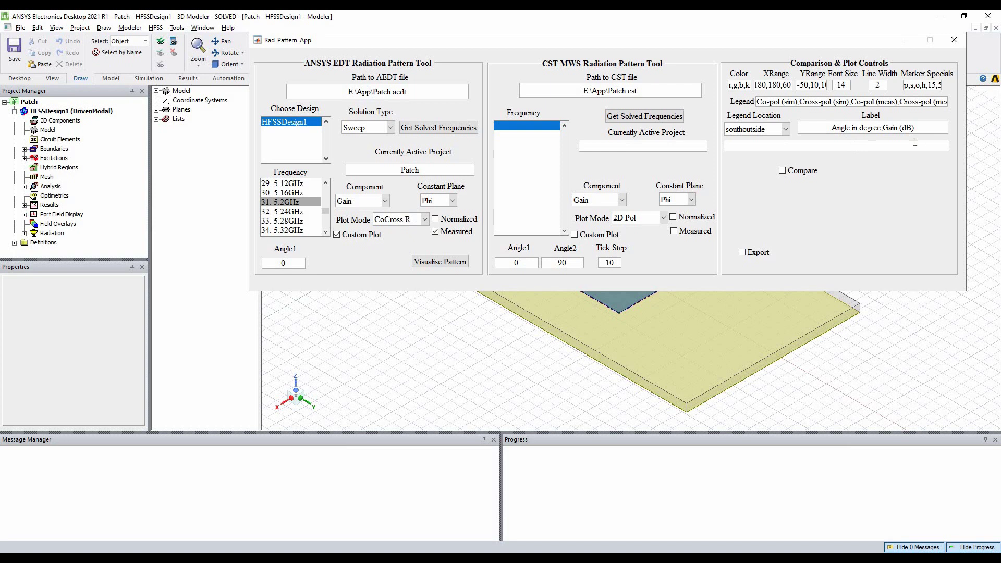
left_click(784, 130)
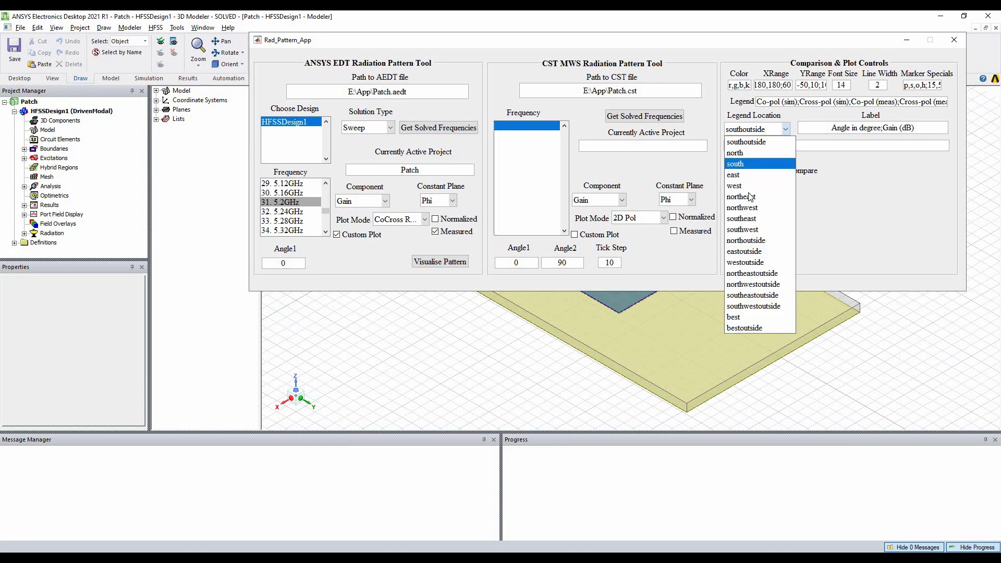
left_click(745, 165)
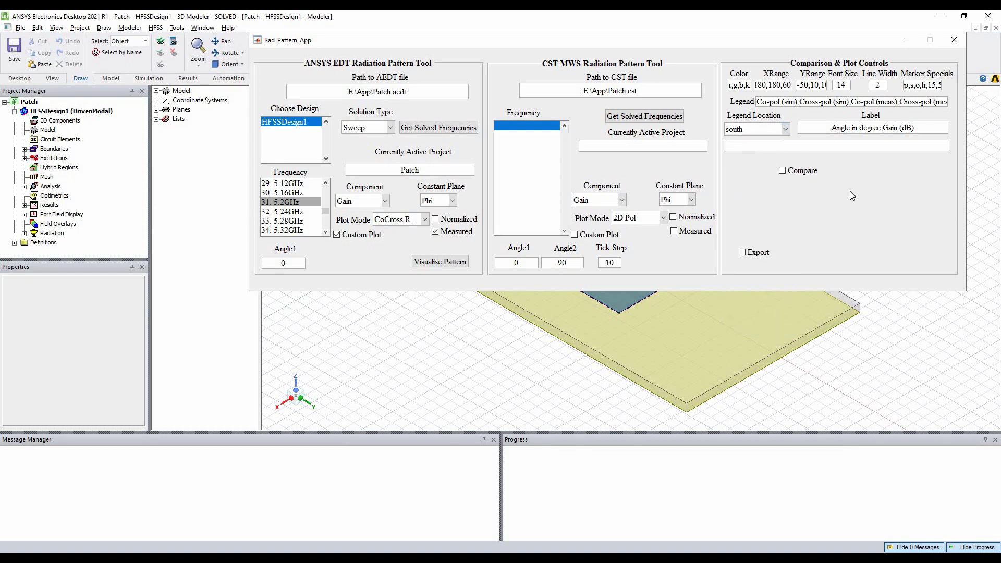
Visualise the customised CoCross Rect pattern and compare the figure with the Y-range setting
left_click(423, 265)
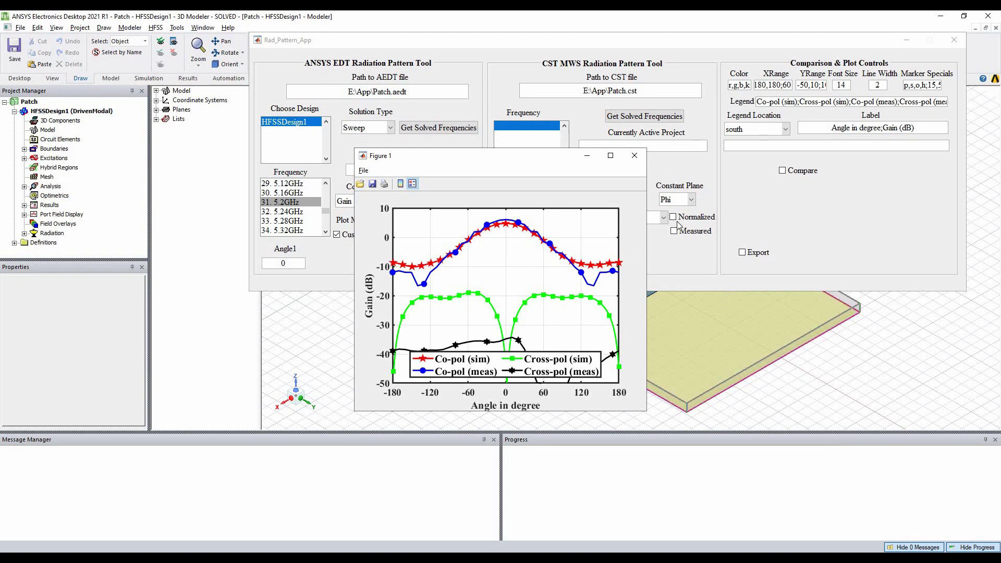
left_click_drag(458, 155, 425, 108)
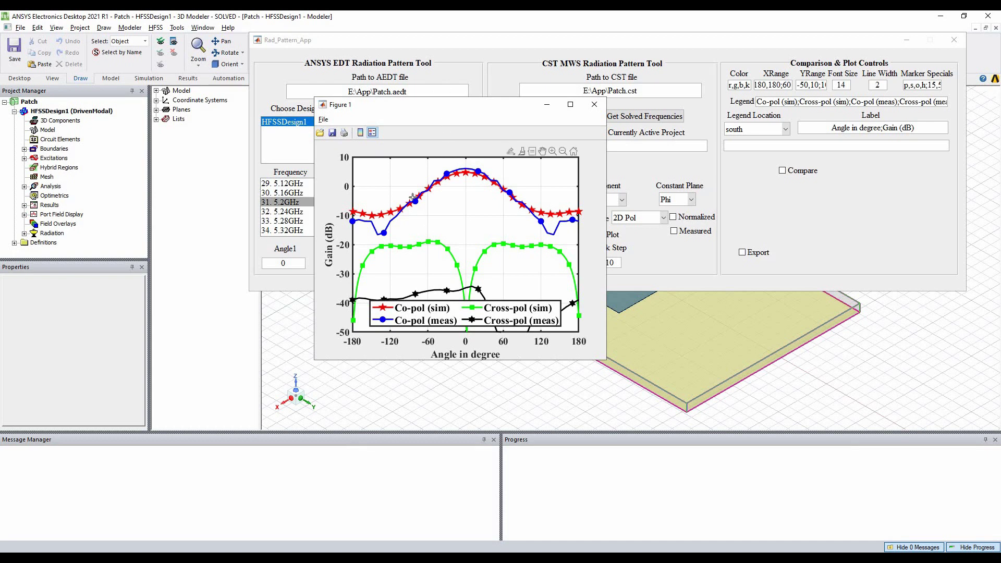
left_click(810, 85)
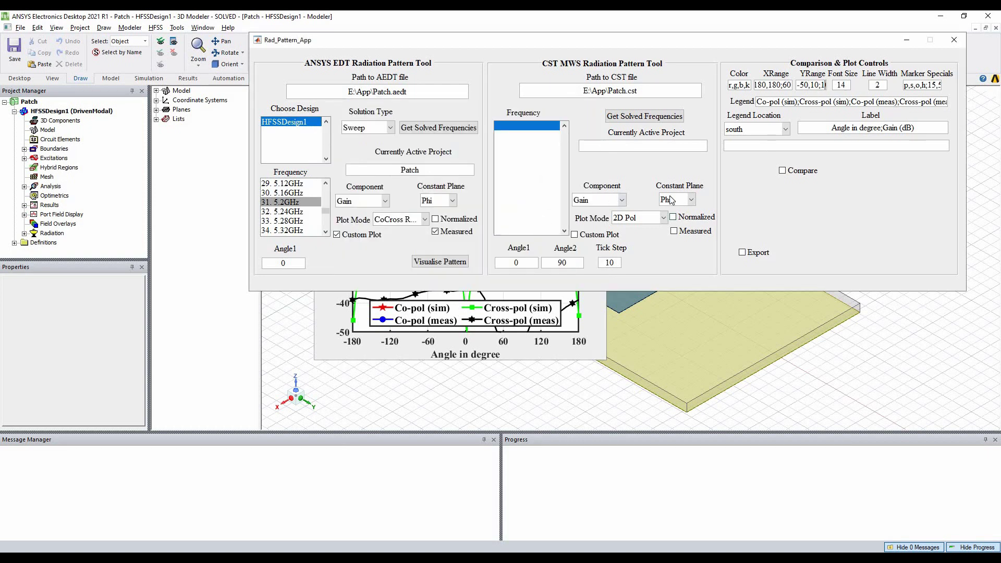
key("End")
left_click(377, 316)
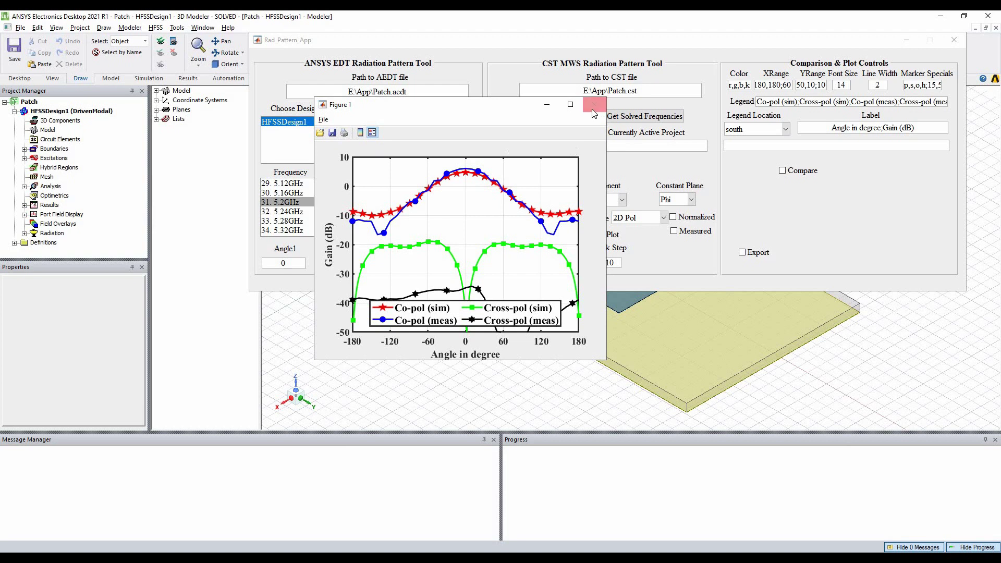
Set the custom Y range to -70,0;10, visualise the CoCross Rect pattern, and close the new figure
left_click(797, 85)
key("BackSpace")
type("-7")
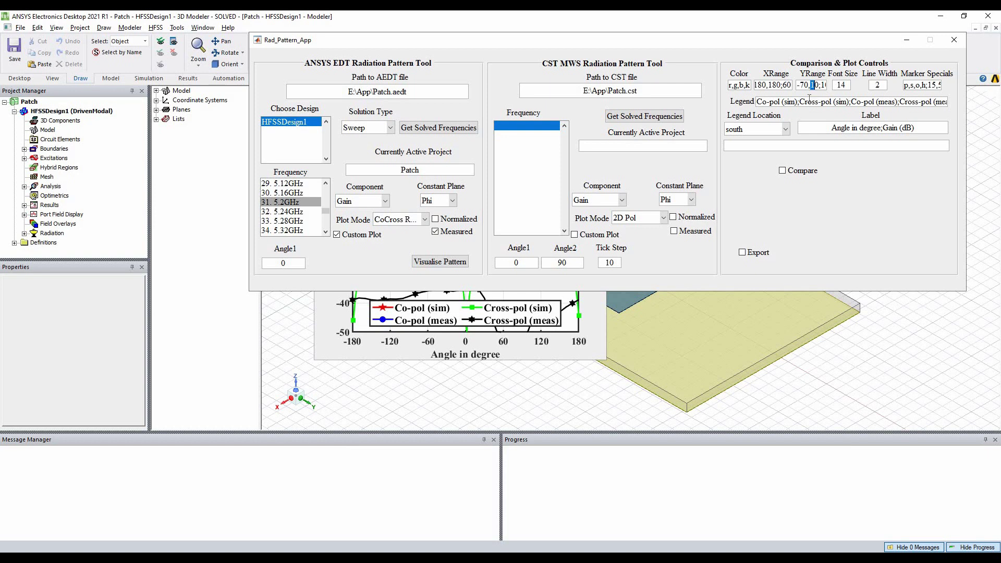
key("Right")
key("Right")
key("Right")
key("Left")
key("Left")
key("BackSpace")
left_click(449, 261)
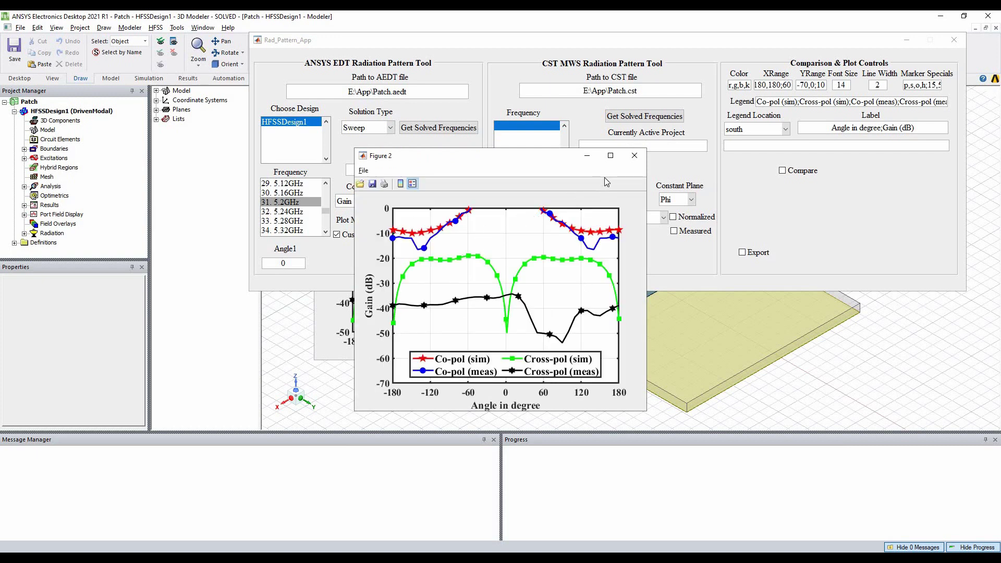
left_click(635, 156)
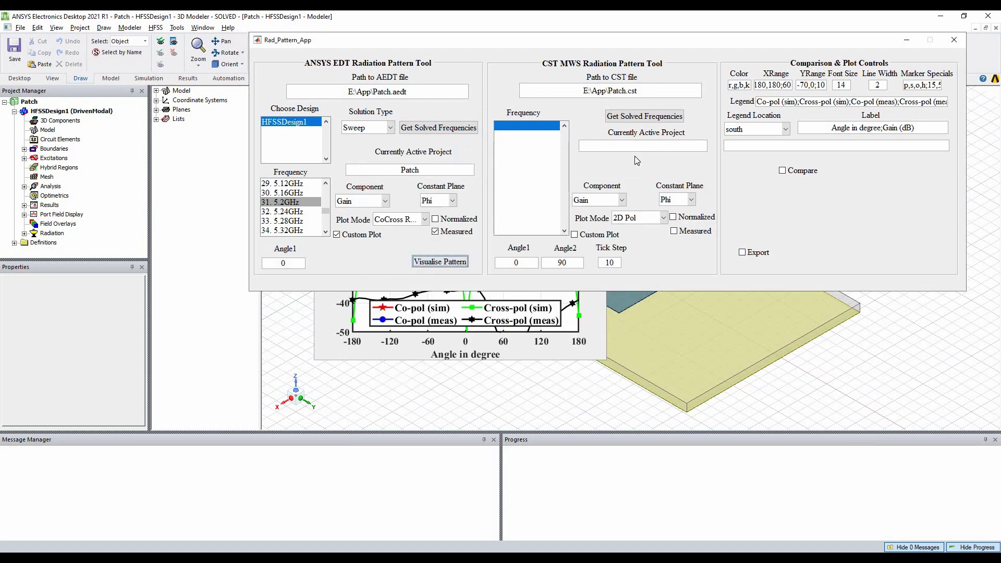
Visualise the custom CoCross Rect pattern with normalization enabled, and close the normalized figure
left_click(449, 220)
left_click(432, 260)
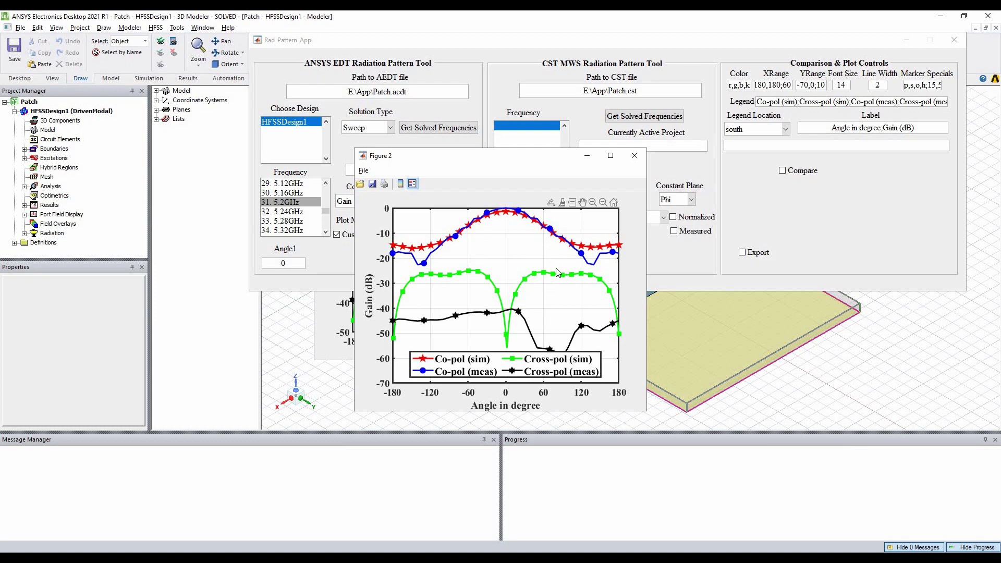
left_click_drag(470, 158, 410, 123)
mouse_move(529, 170)
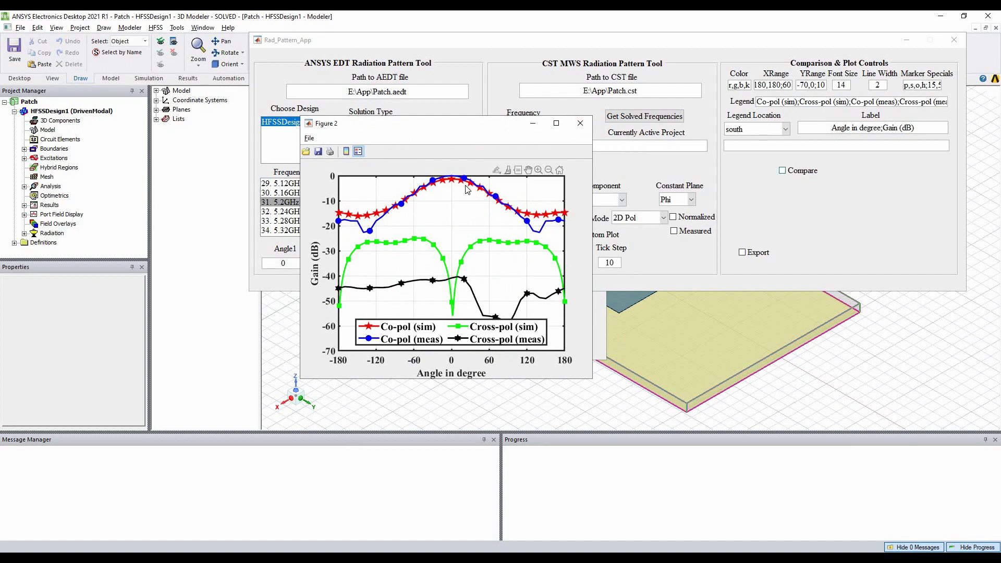
left_click(581, 127)
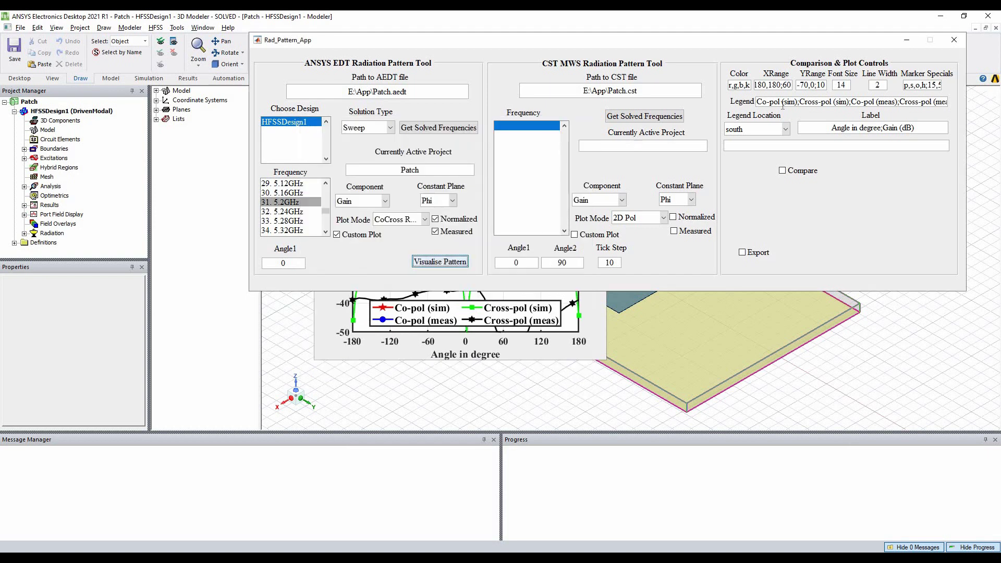
Review the custom legend entries and close the remaining co- and cross-polarization figure
left_click(860, 103)
left_click(927, 102)
left_click(588, 327)
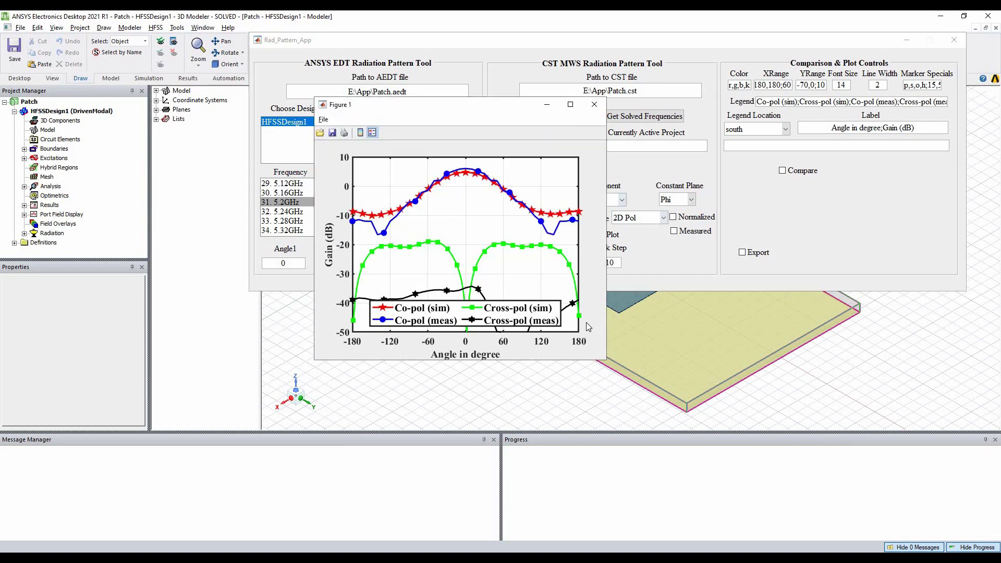
left_click(592, 105)
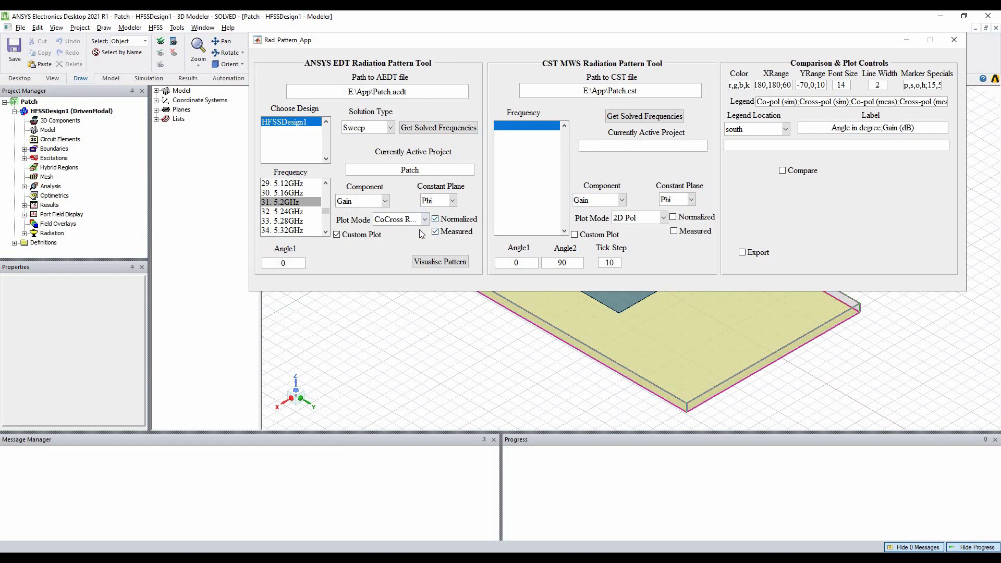
Visualise the custom 3D pattern with normalization and measured data turned off, and close the figure
left_click(436, 219)
left_click(435, 232)
left_click(425, 219)
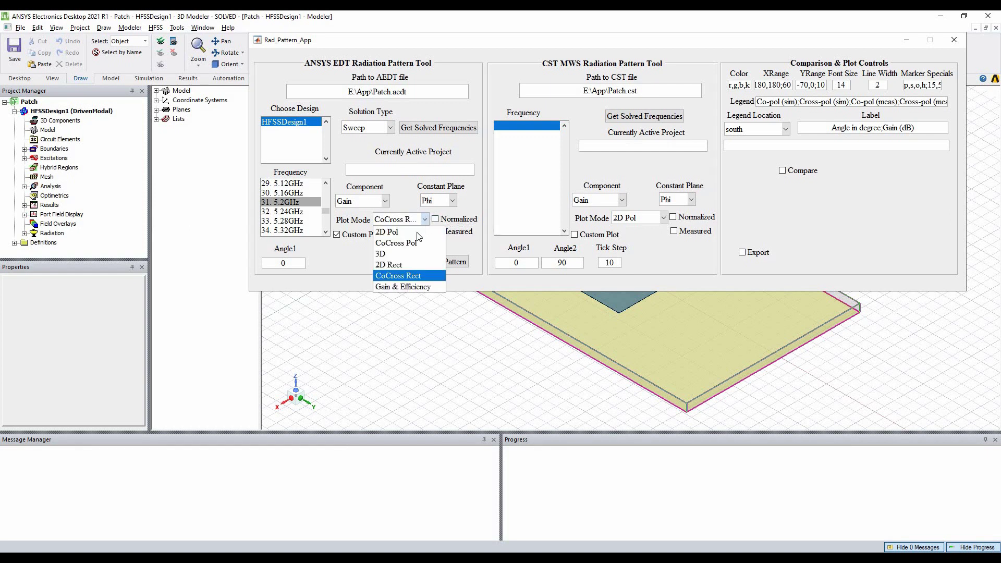
left_click(387, 253)
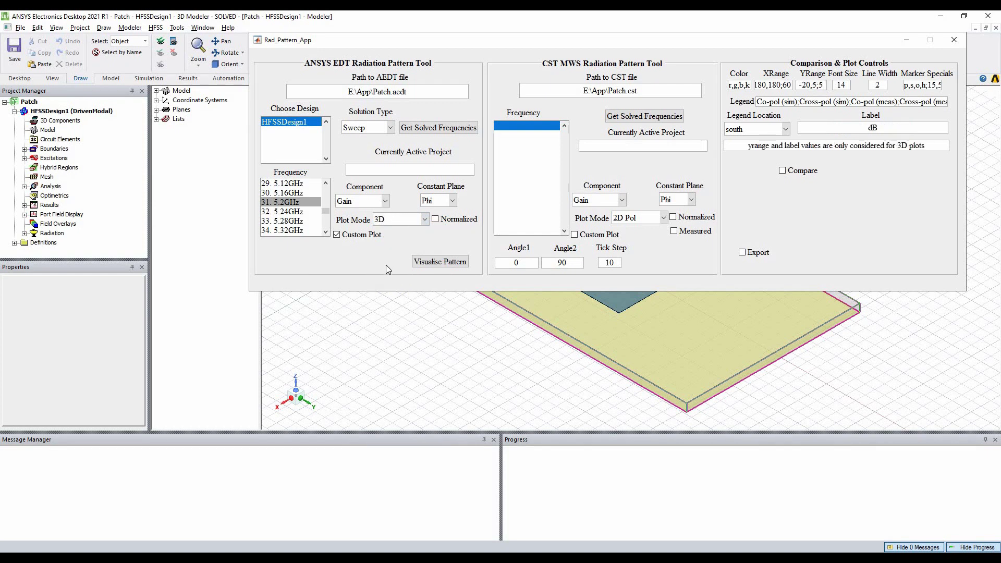
left_click(421, 262)
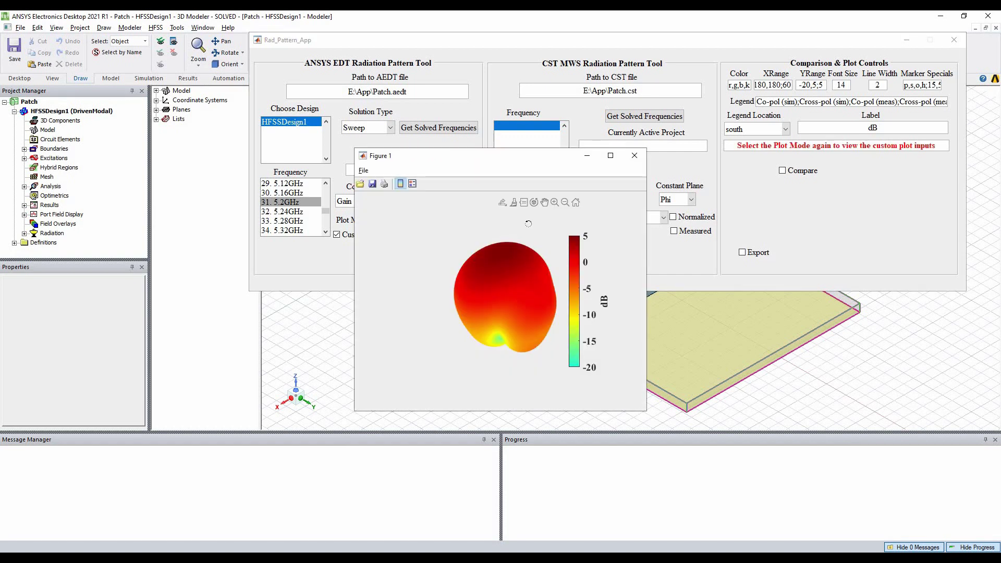
left_click(630, 159)
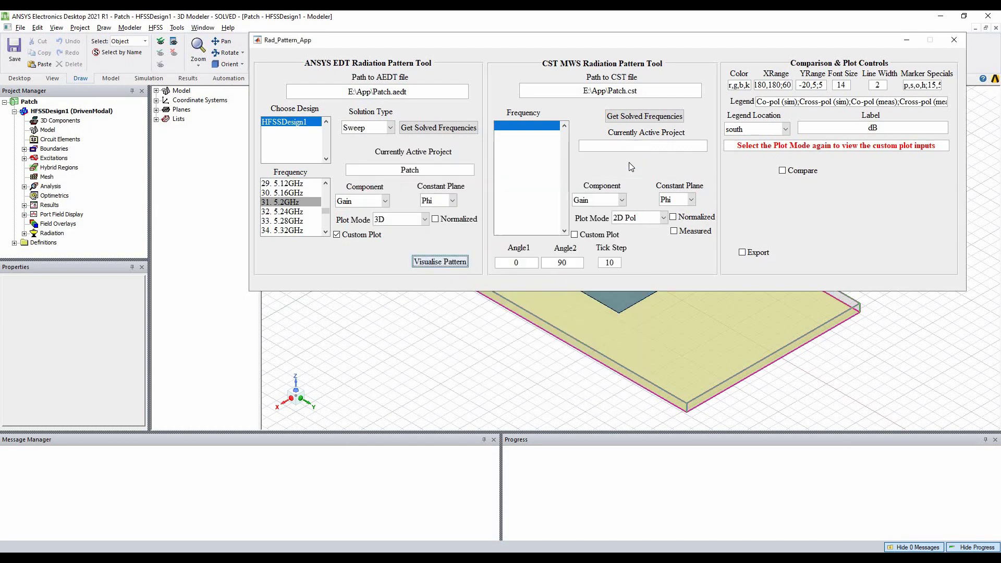
Turn off the ANSYS custom plot and set the plot mode to Gain & Efficiency
left_click(359, 236)
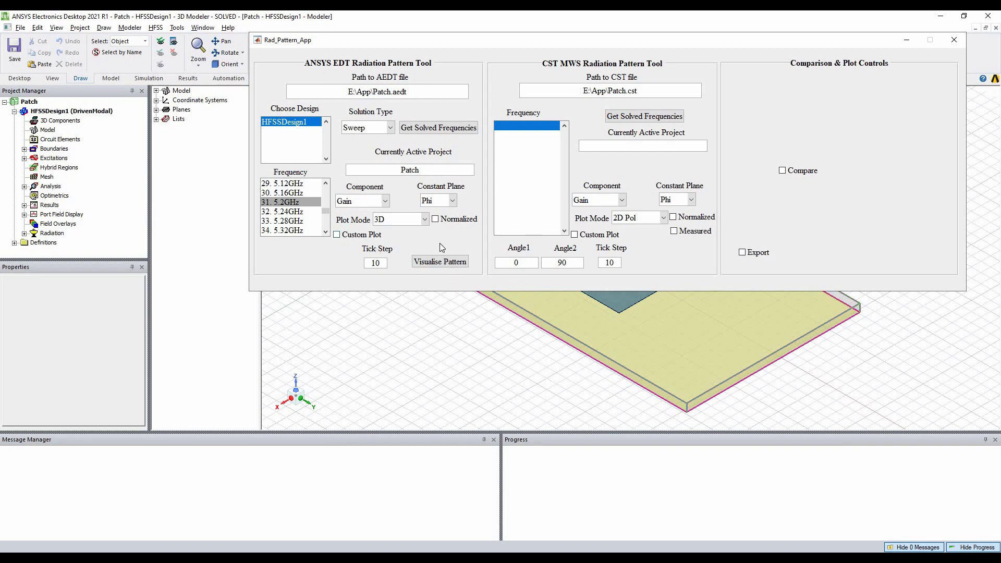
left_click(425, 219)
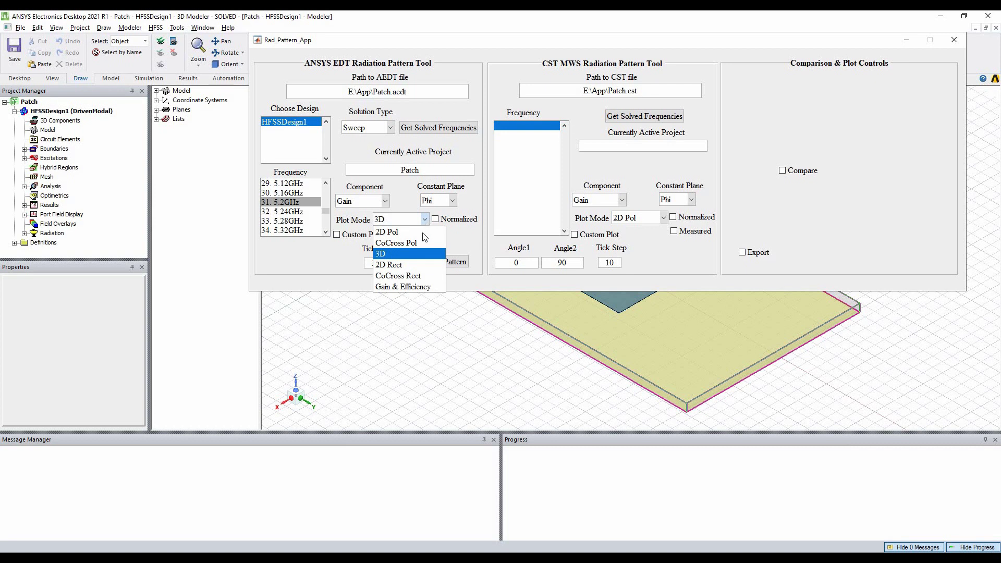
left_click(418, 287)
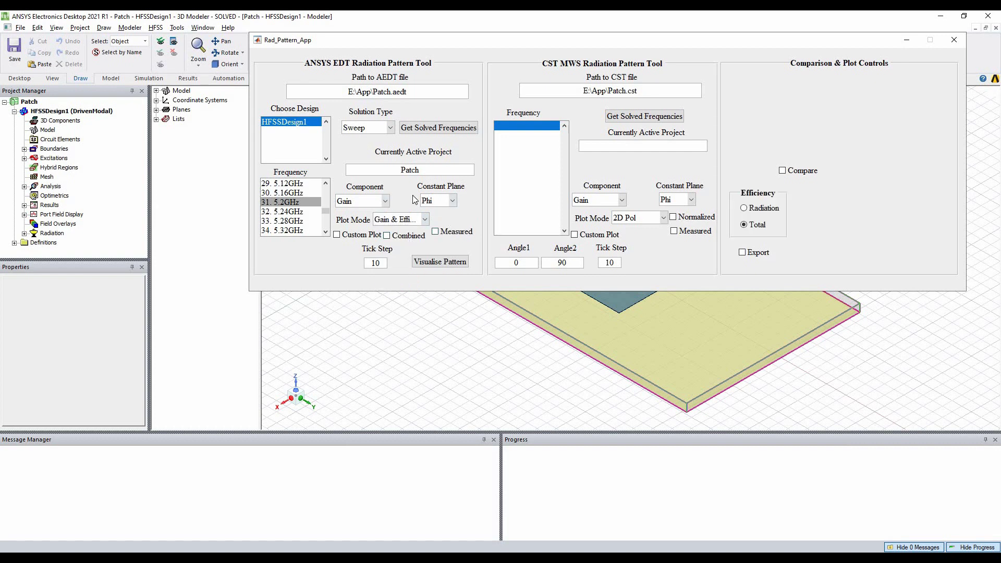
Try the Radiation efficiency option, restore Total, and cancel the measured data file selection
left_click(759, 210)
key("Down")
key("Tab")
left_click(442, 232)
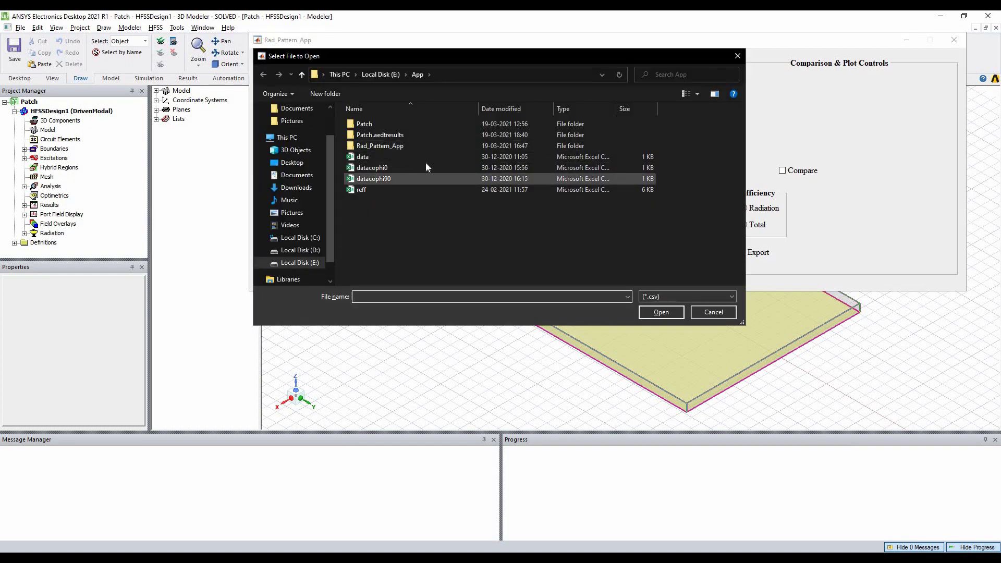
left_click(705, 314)
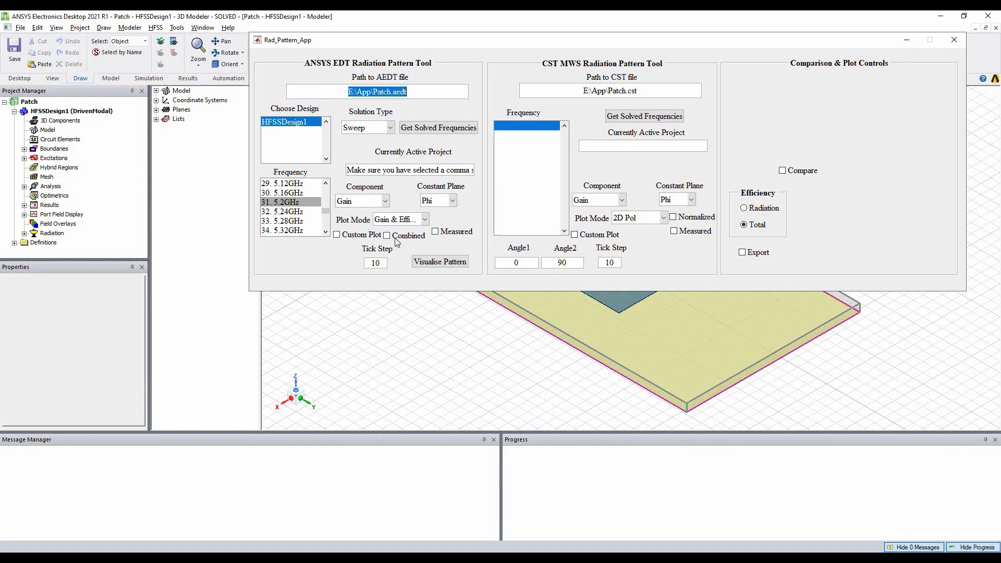
Visualise the separate gain and efficiency plots, arrange the two figures side by side for comparison, and close both
left_click(441, 263)
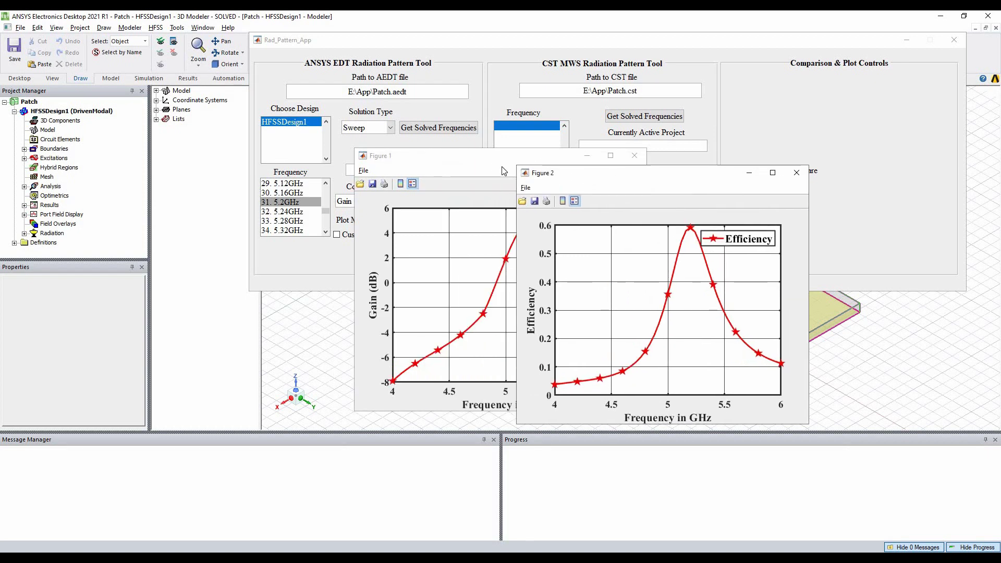
left_click(474, 156)
left_click_drag(474, 155, 347, 162)
left_click(640, 181)
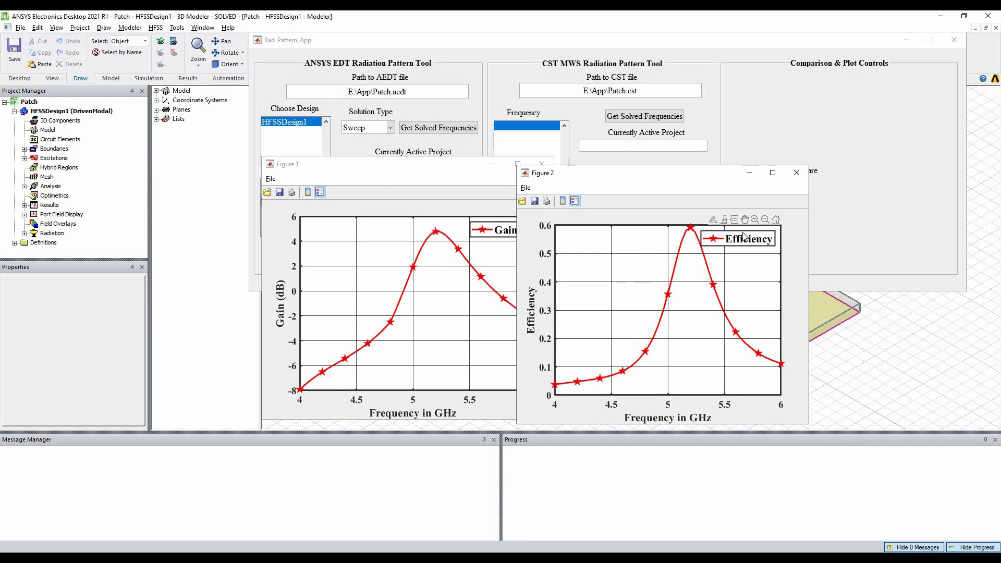
left_click(798, 173)
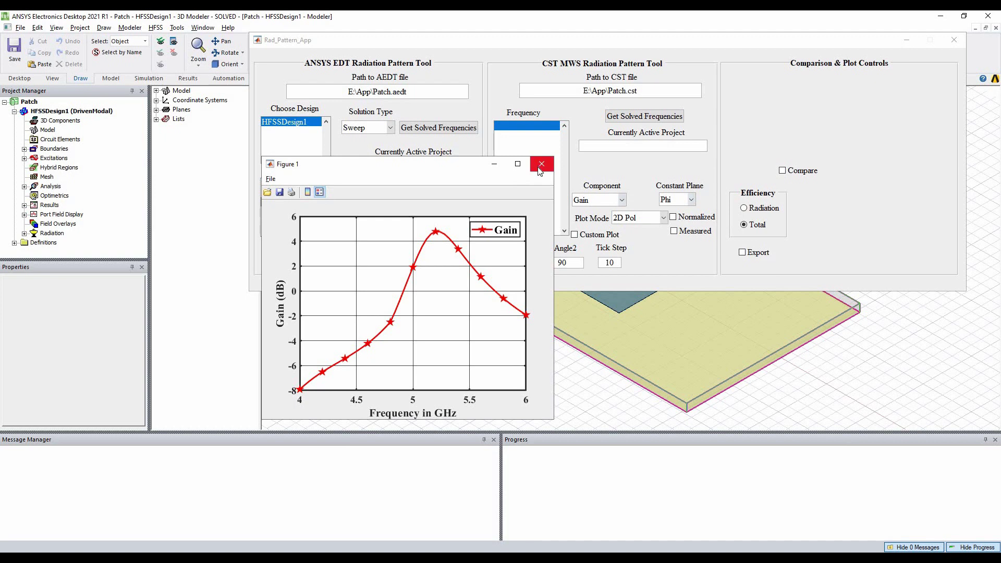
left_click(540, 166)
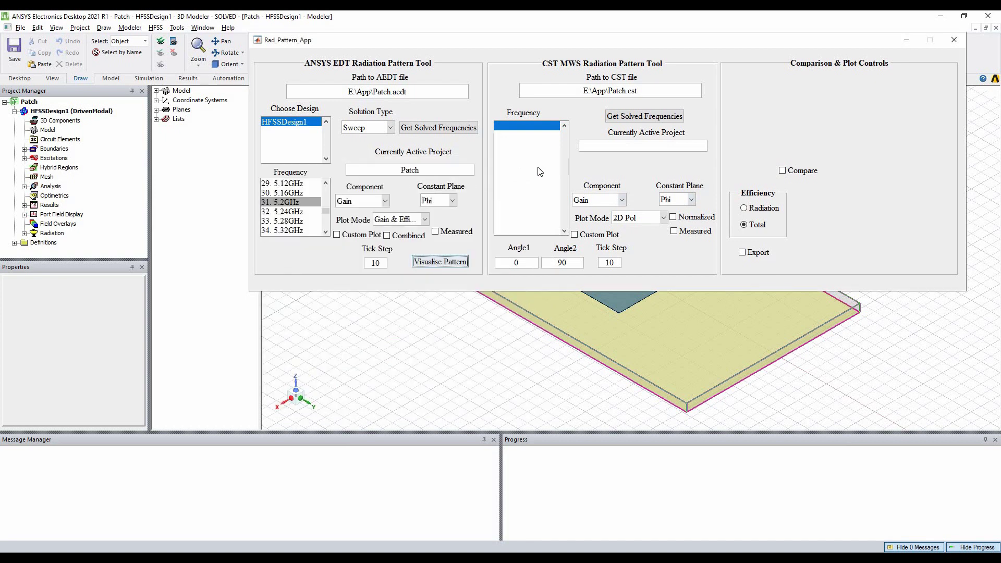
Keep Total efficiency selected, turn on Combined, visualise gain and efficiency in one plot, and close the figure
left_click(764, 208)
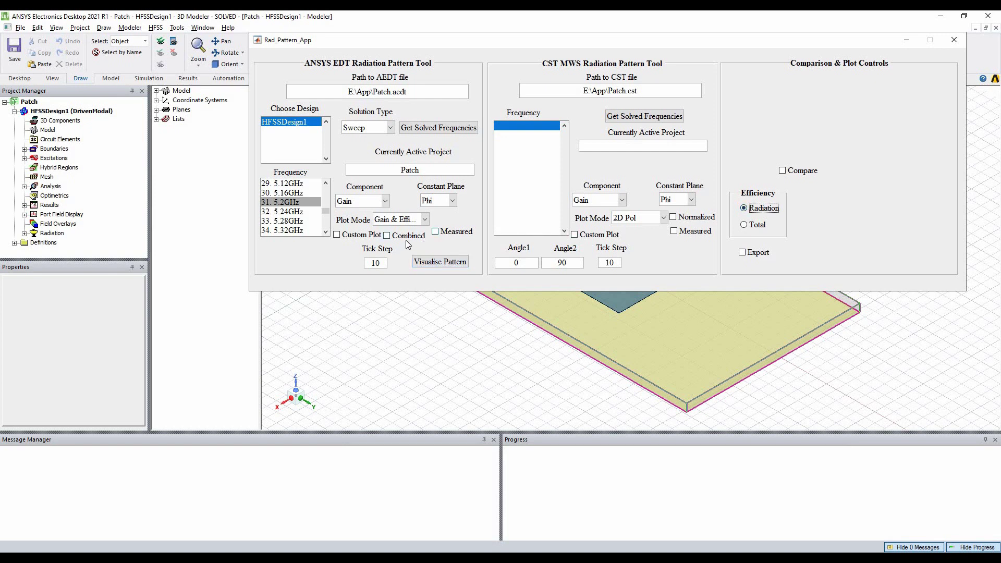
left_click(755, 225)
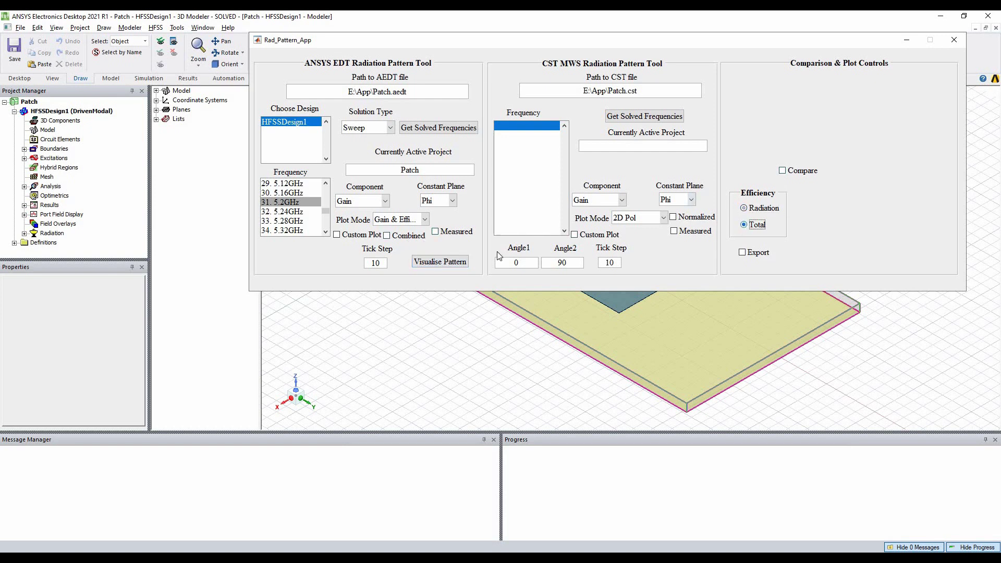
left_click(415, 237)
left_click(445, 262)
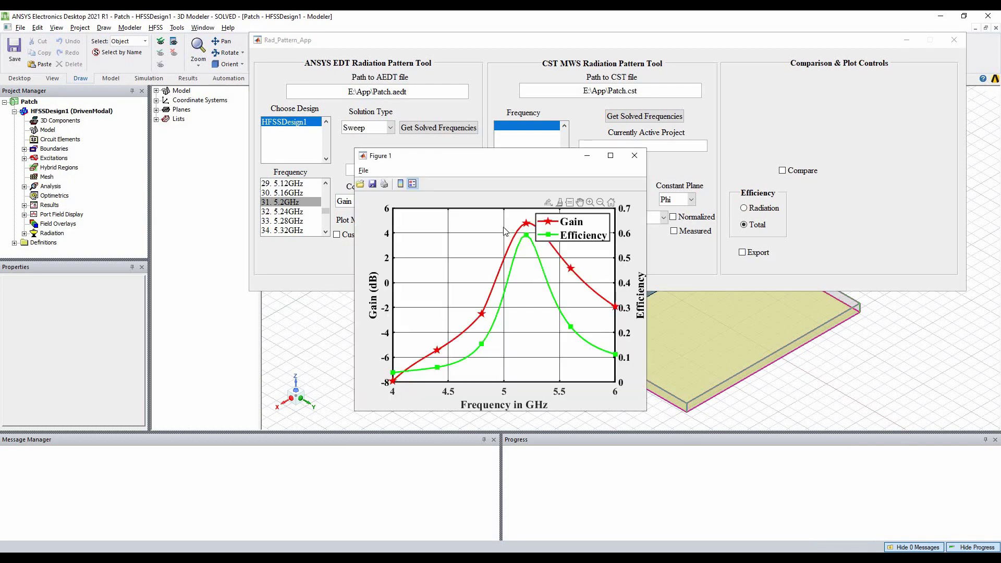
left_click_drag(523, 150, 409, 111)
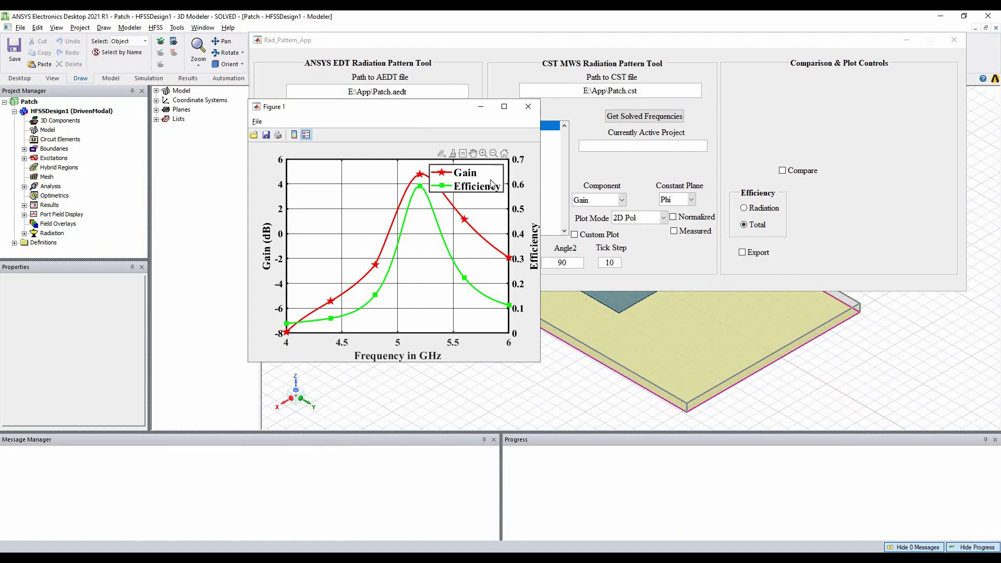
left_click(528, 107)
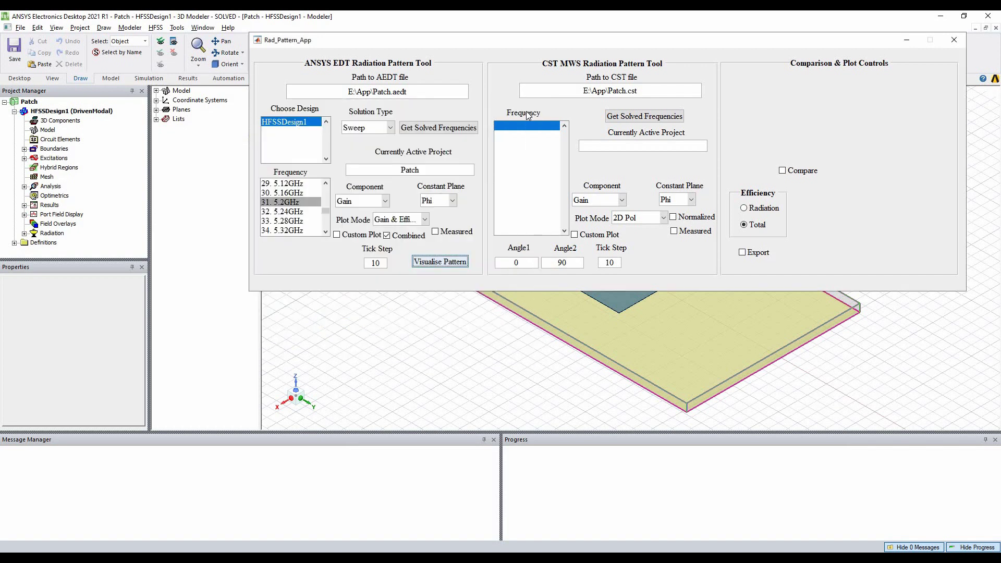
Turn on the ANSYS custom plot and try editing the XRange so that it starts at -180
left_click(367, 235)
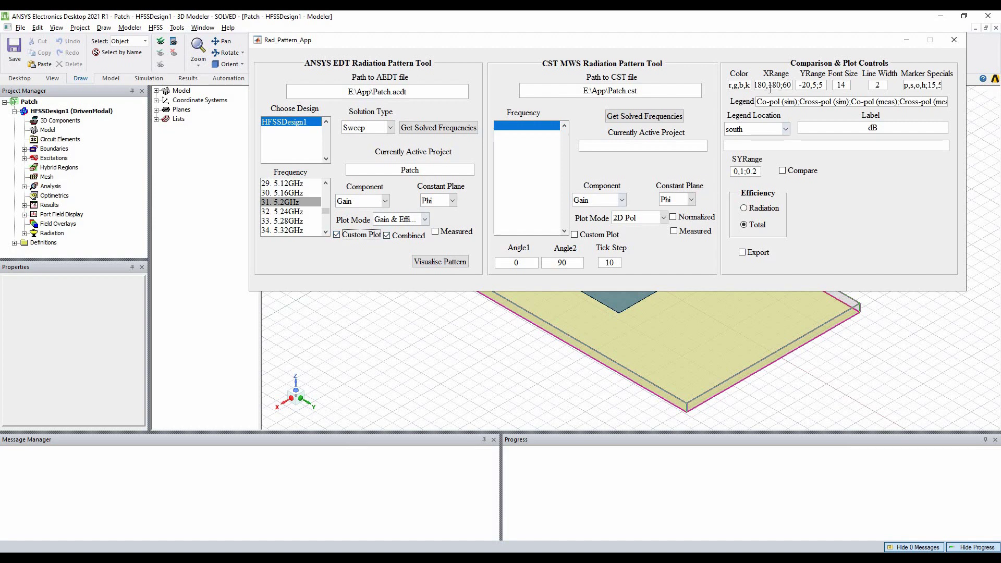
left_click_drag(766, 86, 763, 86)
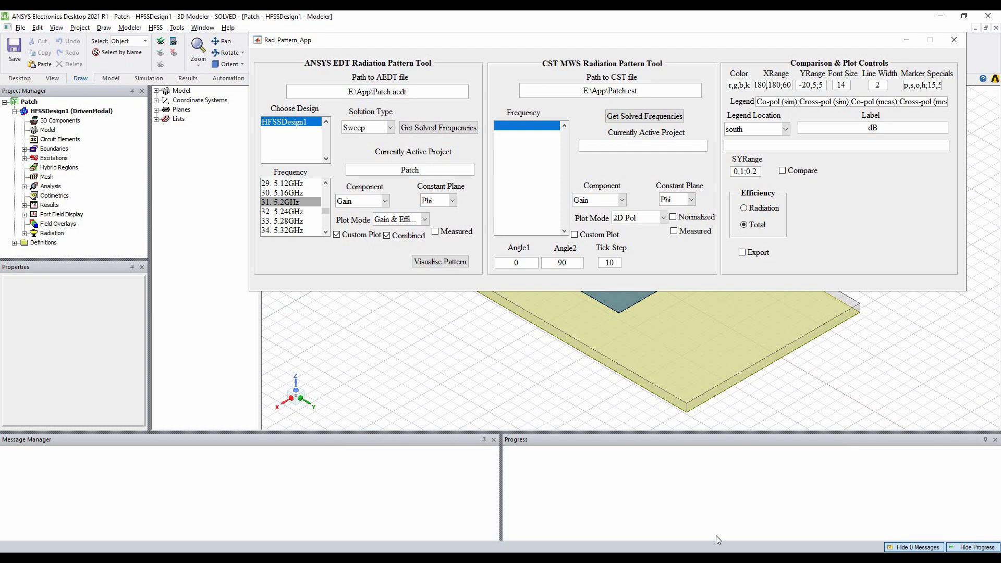
type("-")
type("-")
key("Right")
key("Right")
key("BackSpace")
key("BackSpace")
key("BackSpace")
key("BackSpace")
type("6")
left_click(852, 221)
left_click(772, 85)
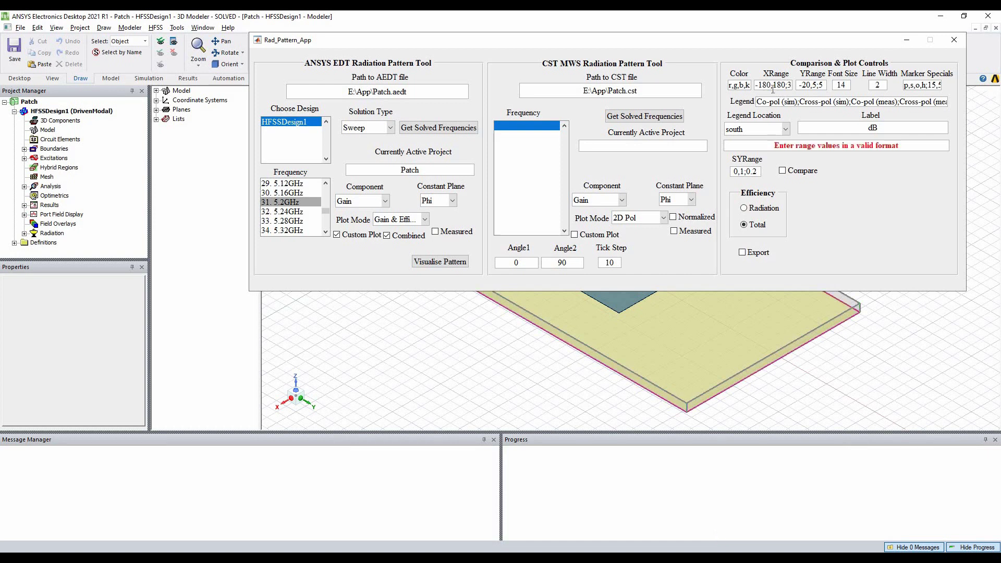
Set the custom plot's XRange to 4,6;0.25
key("BackSpace")
key("BackSpace")
key("BackSpace")
key("BackSpace")
key("BackSpace")
type("4,")
key("Delete")
key("Delete")
key("Delete")
type("6")
key("Right")
key("Delete")
key("Delete")
type("0.25")
Set the custom plot's YRange to -10,5;2.5
key("BackSpace")
key("BackSpace")
key("BackSpace")
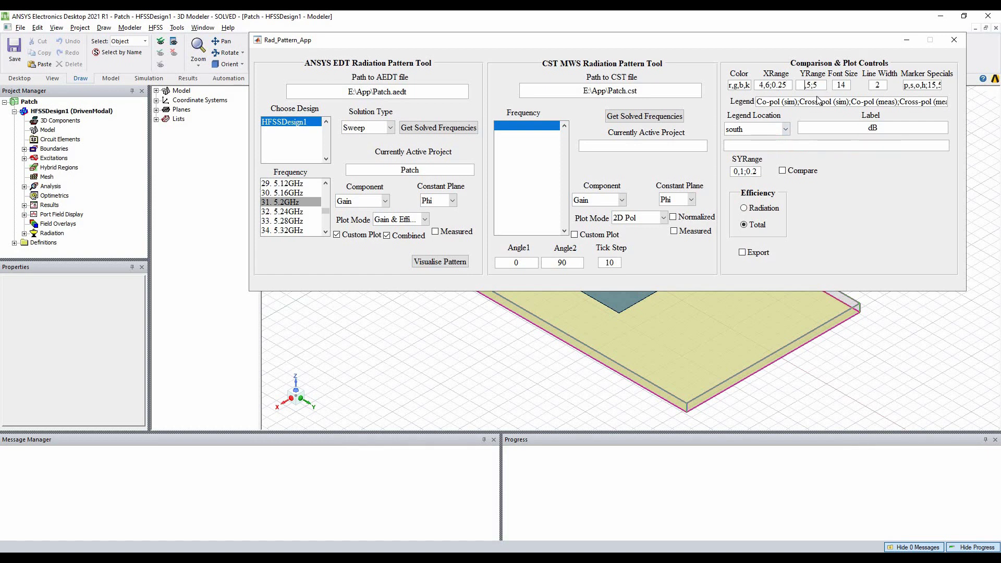
type("-10")
key("BackSpace")
type("2.5")
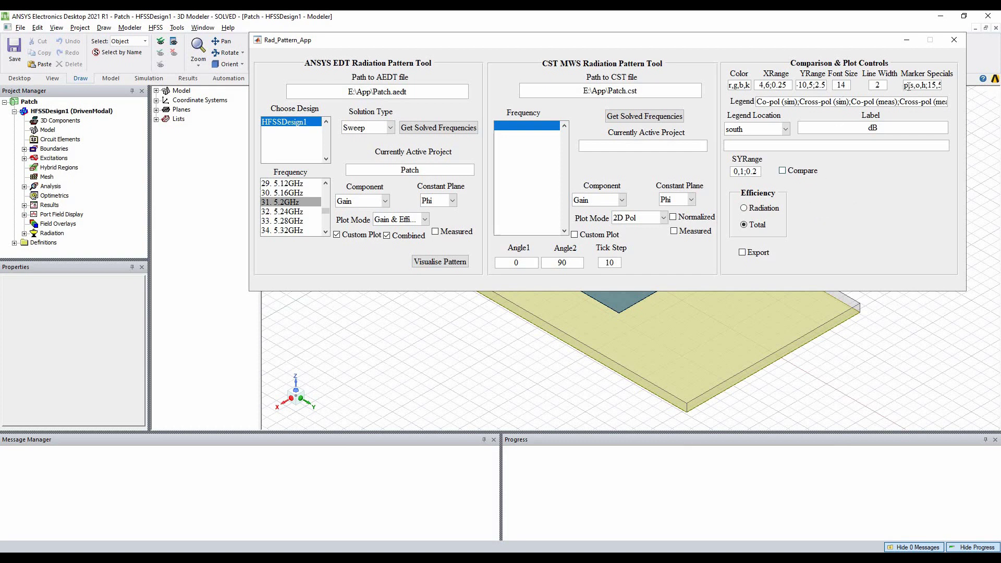
Set the SYRange to 0,0.6;0.2 and the legend location to northwest
left_click(747, 171)
key("BackSpace")
type("0.6")
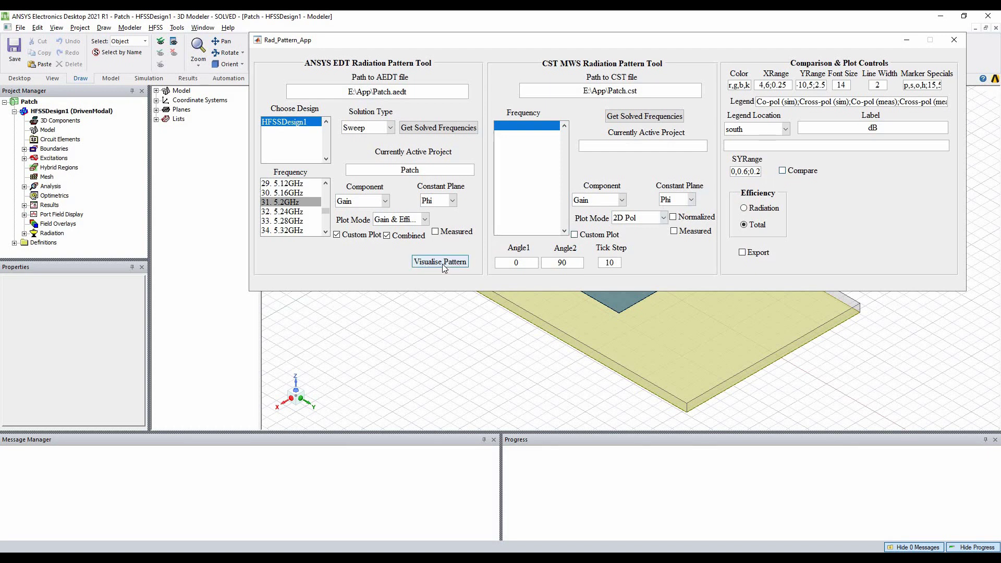
left_click(786, 132)
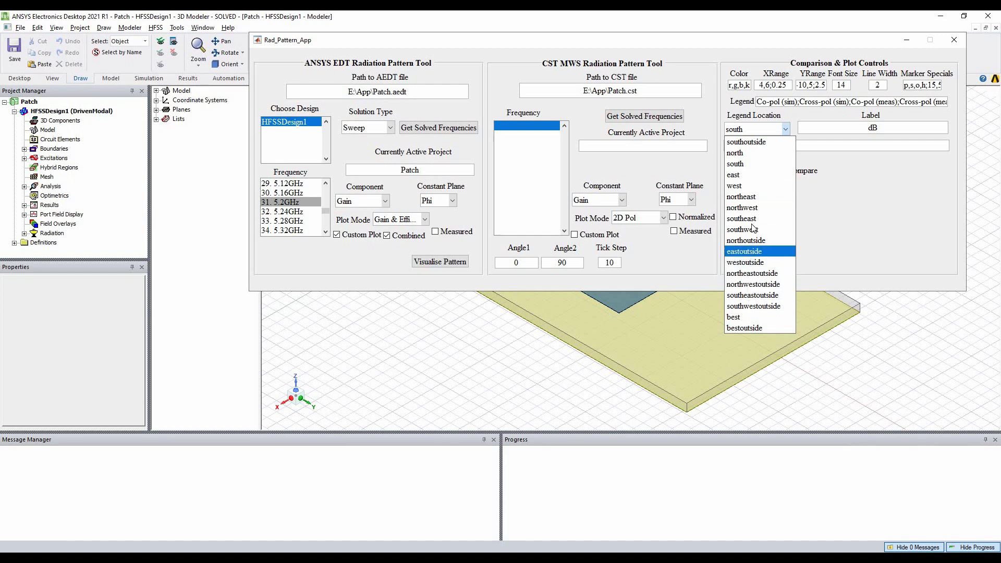
left_click(751, 209)
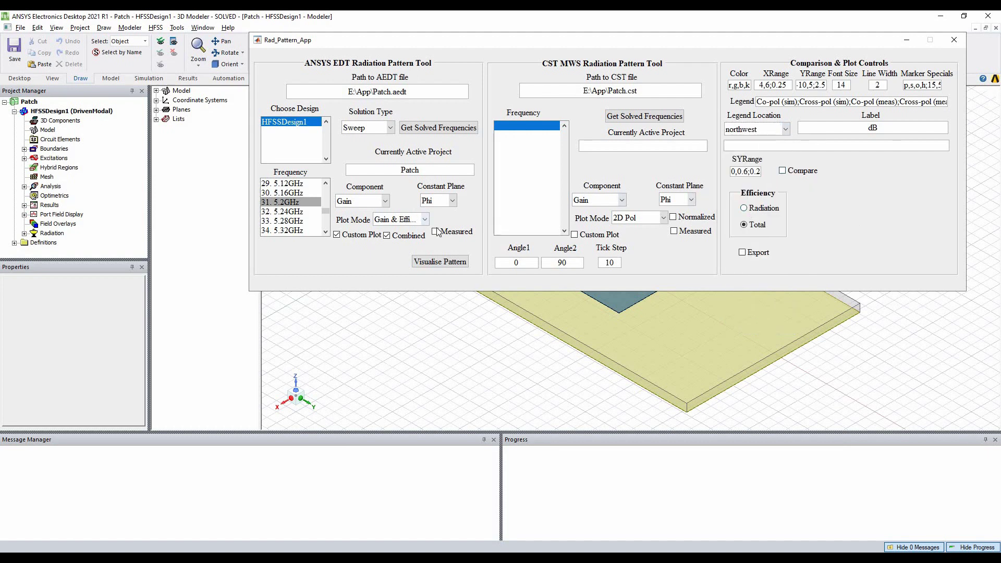
Reselect the Gain & Efficiency plot mode to refresh the custom inputs, visualise the combined plot, examine it, and close the figure
left_click(442, 262)
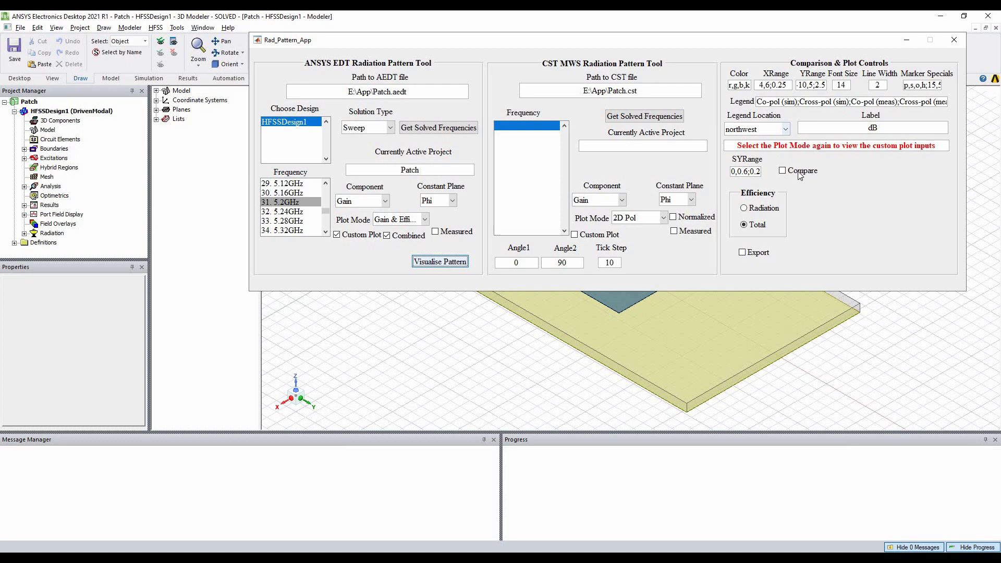
left_click(425, 219)
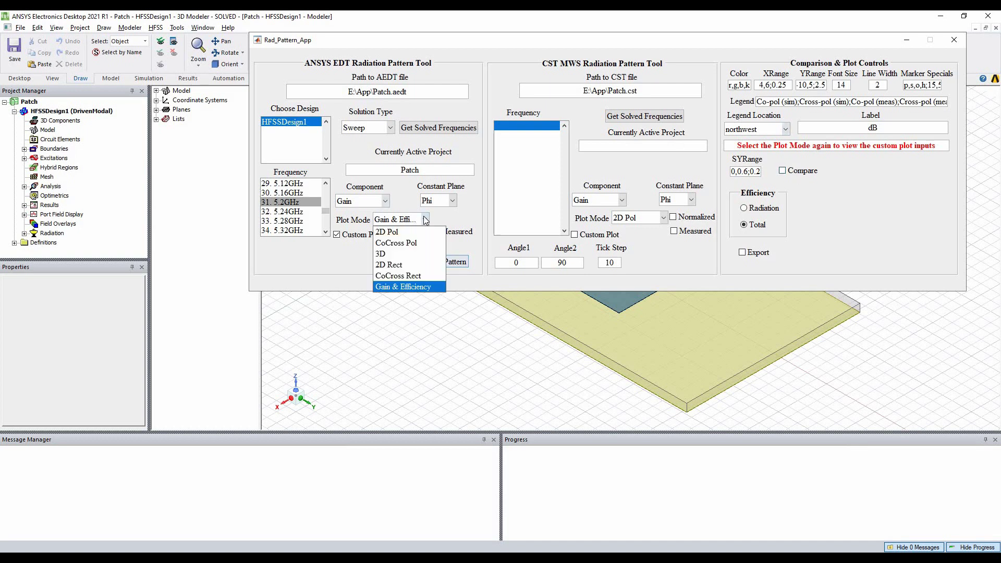
left_click(401, 286)
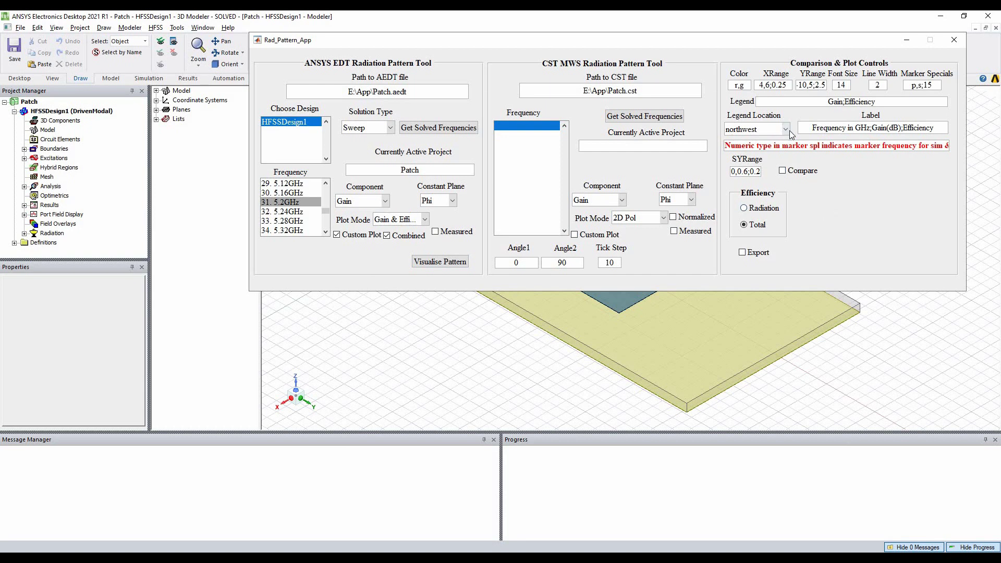
left_click(448, 263)
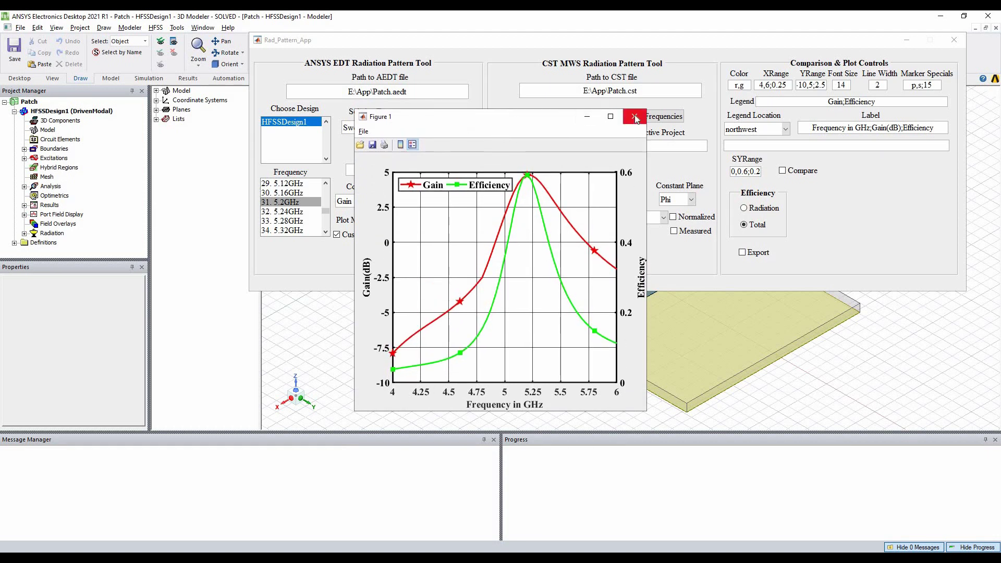
left_click_drag(550, 108, 553, 165)
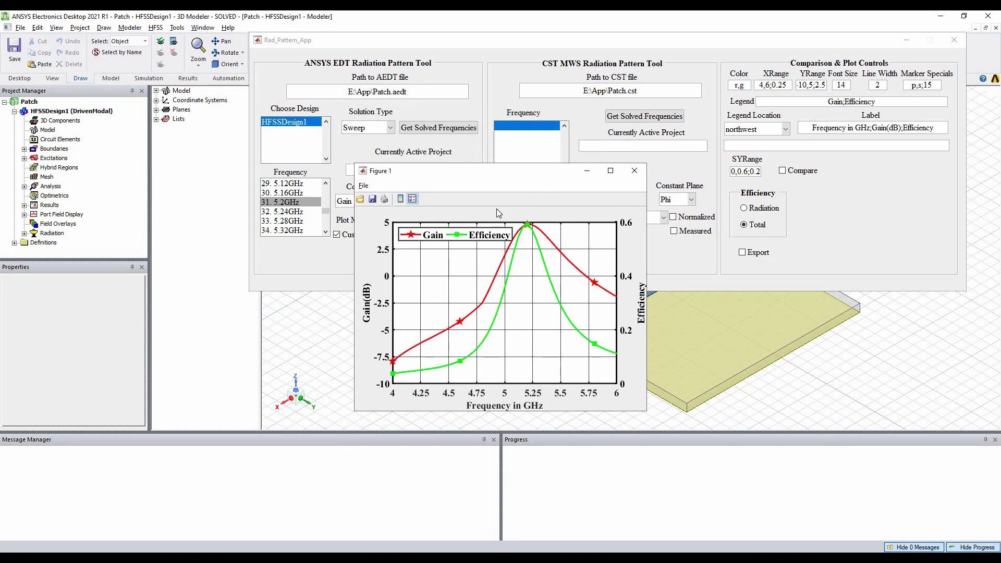
left_click_drag(484, 170, 453, 72)
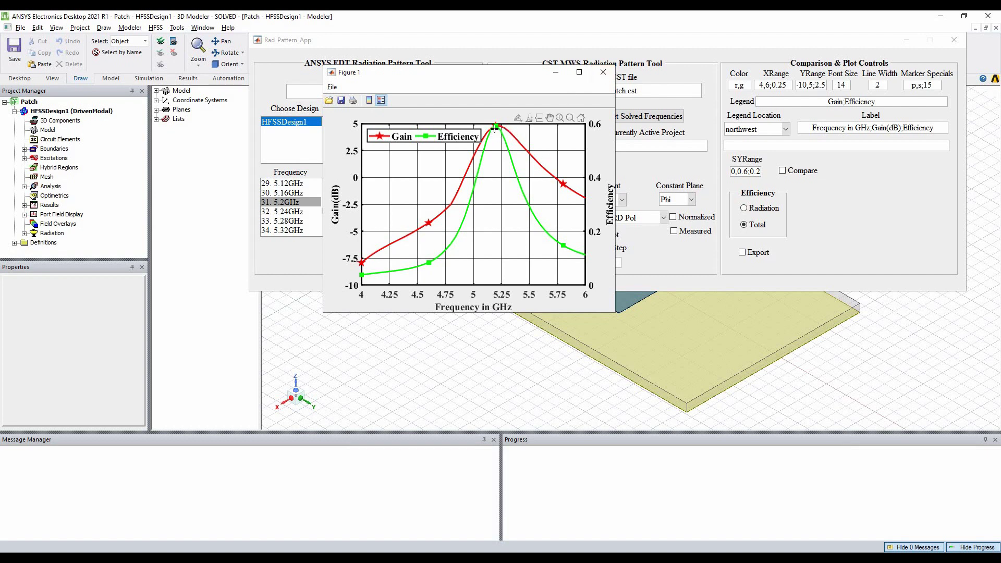
mouse_move(494, 126)
left_click(610, 73)
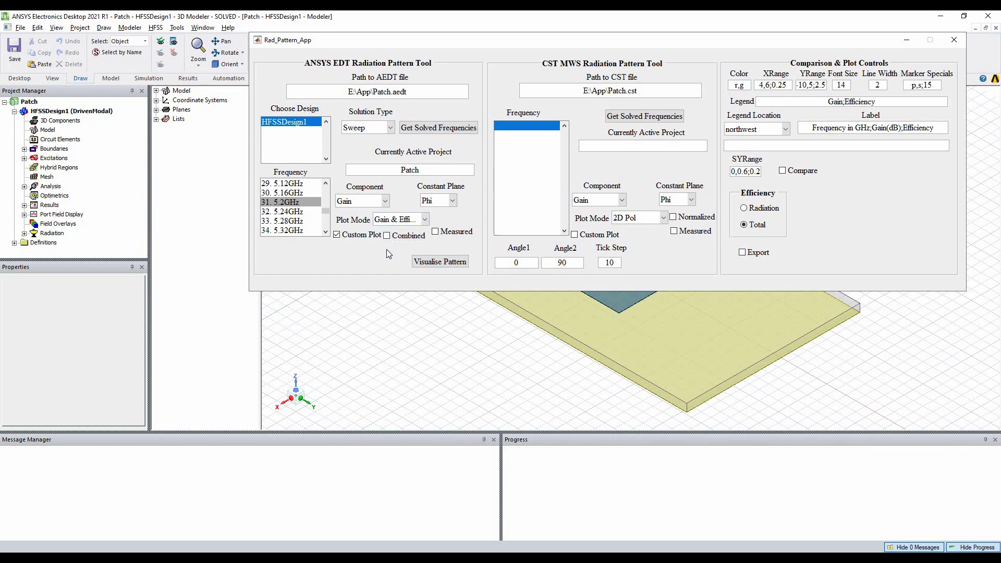
Turn off the ANSYS custom plot and get the solved frequencies of the CST project E:\App\Patch.cst
left_click(347, 236)
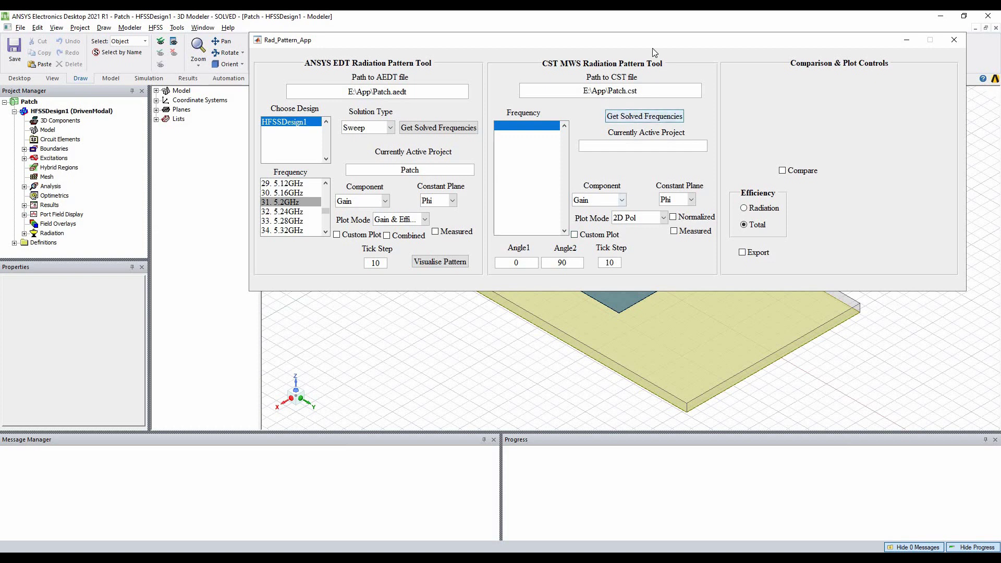
left_click_drag(634, 65, 628, 70)
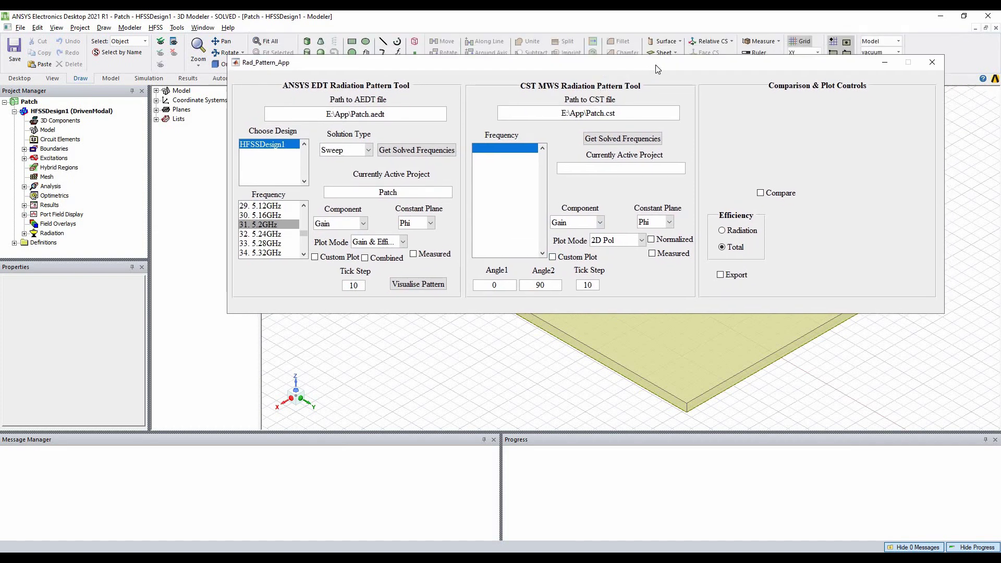
left_click_drag(657, 64, 619, 79)
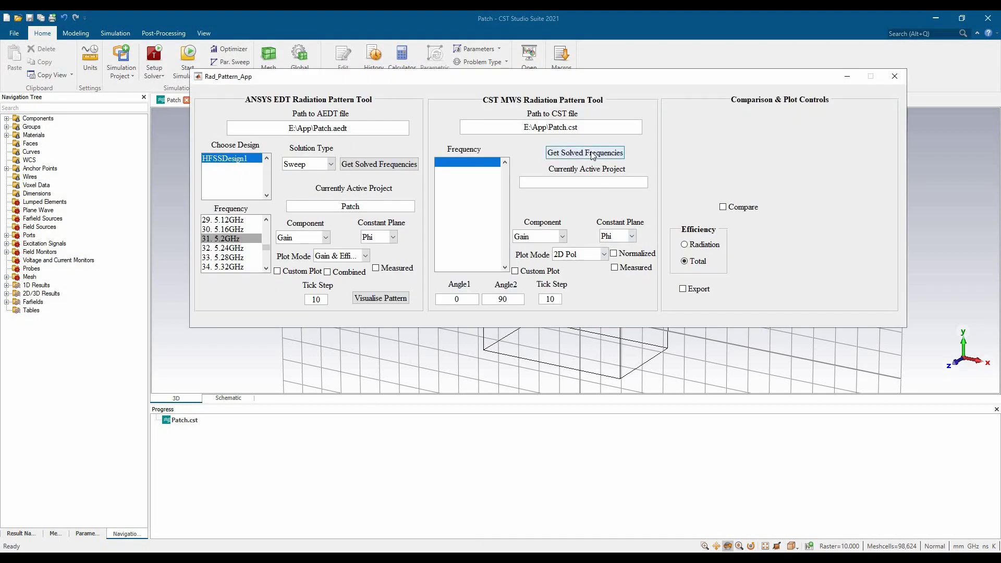
left_click(592, 156)
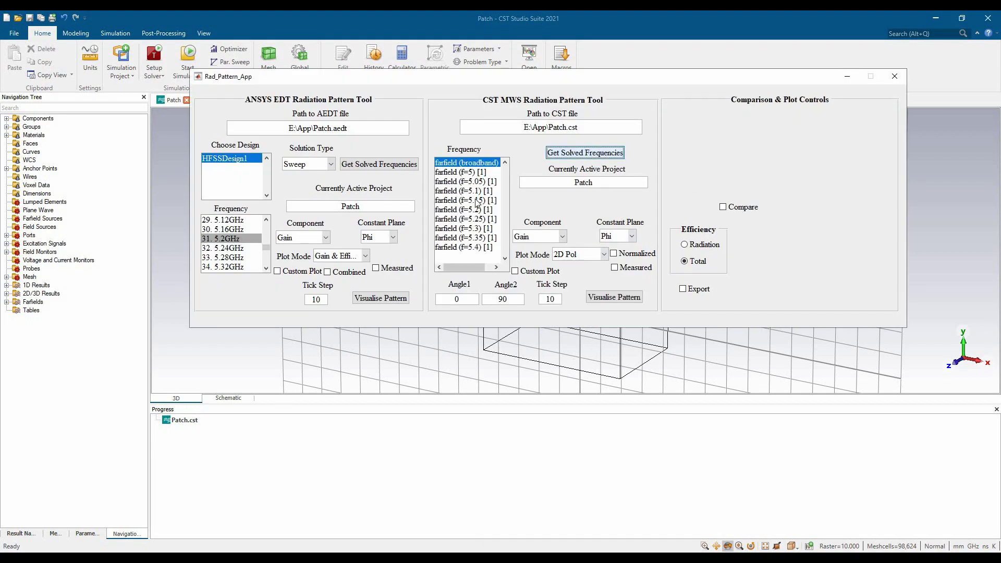
Select farfield (f=5) [1] for CST, visualise its 2D Pol gain pattern, and close the figure
left_click(493, 200)
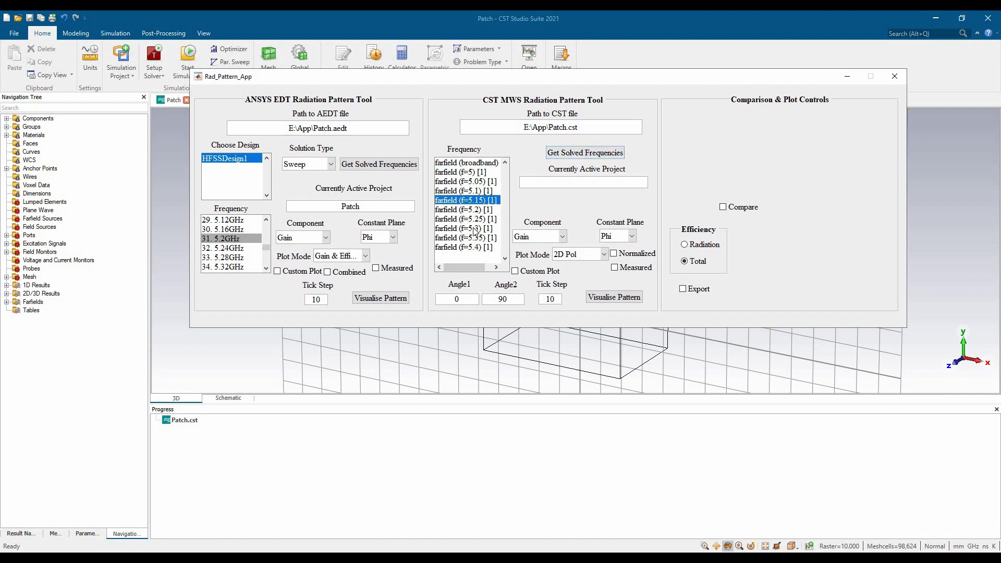
left_click(480, 191)
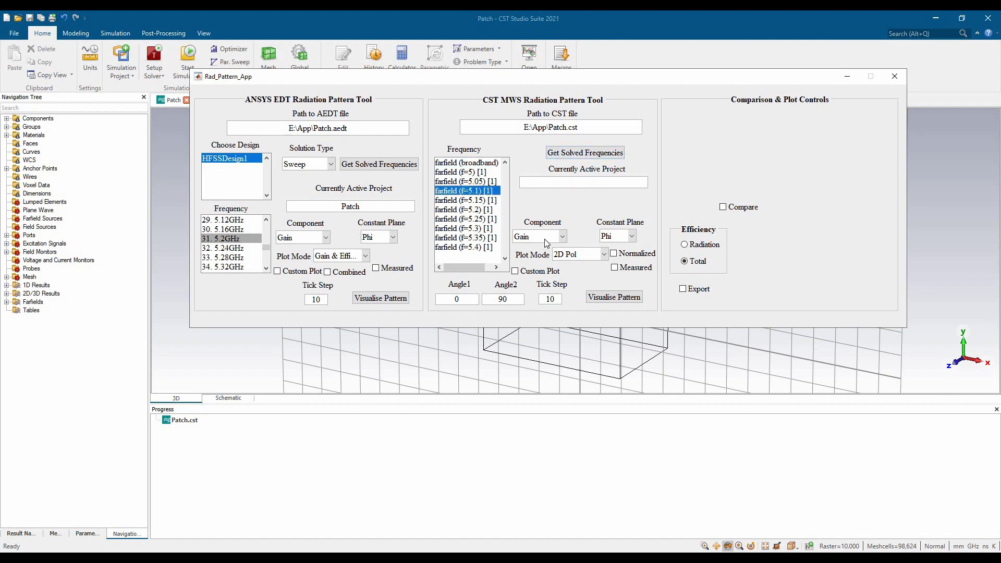
left_click(472, 173)
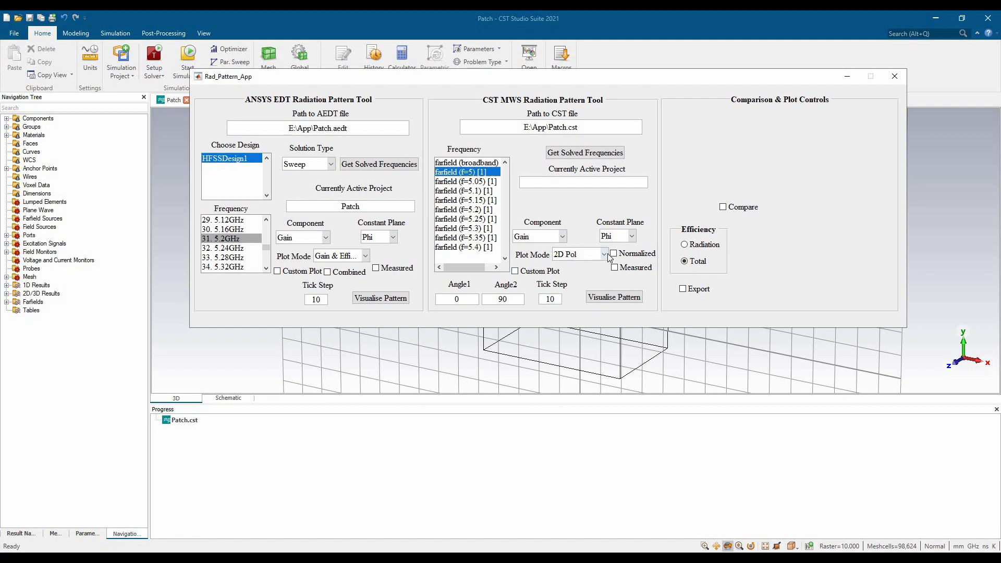
left_click(613, 298)
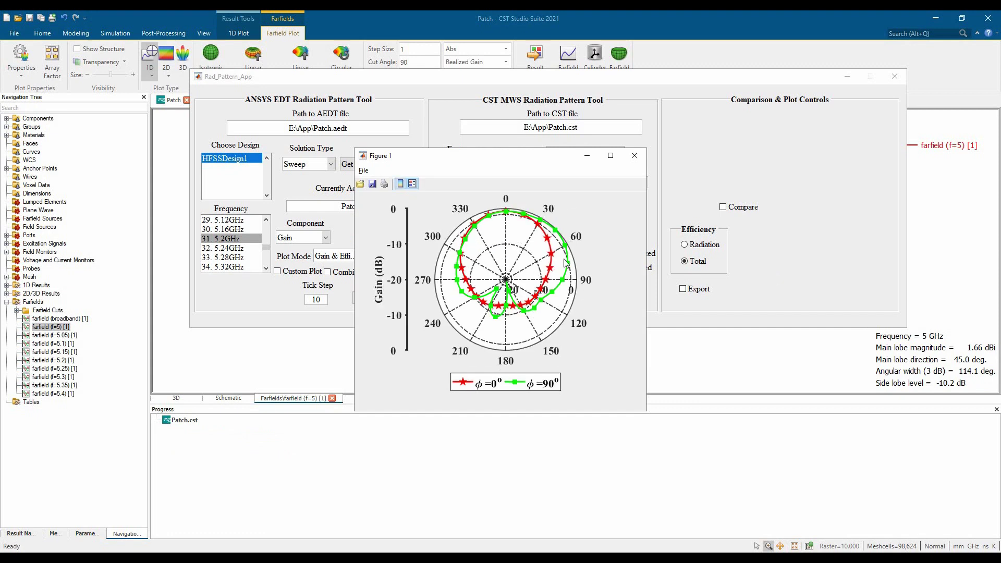
left_click(641, 162)
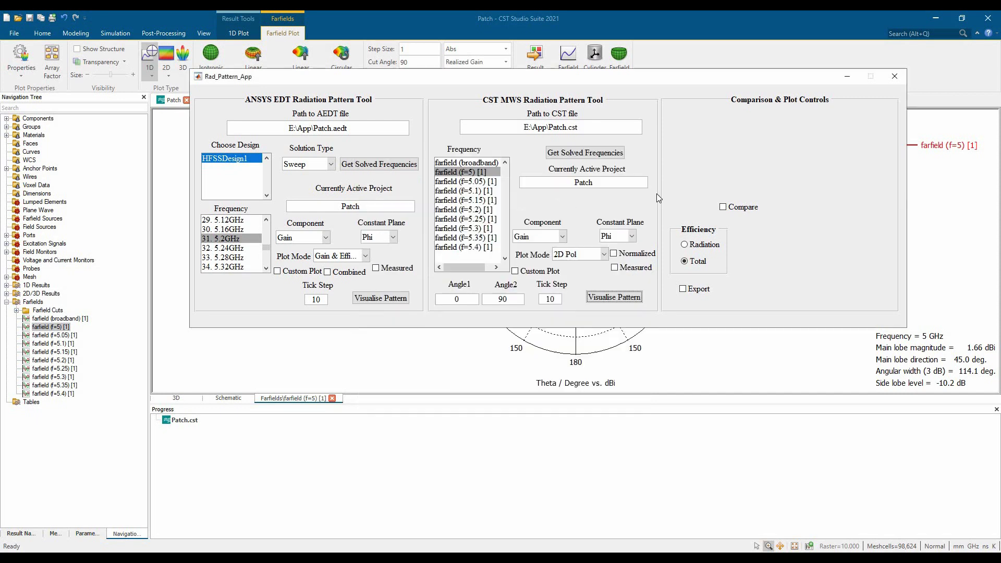
left_click(686, 293)
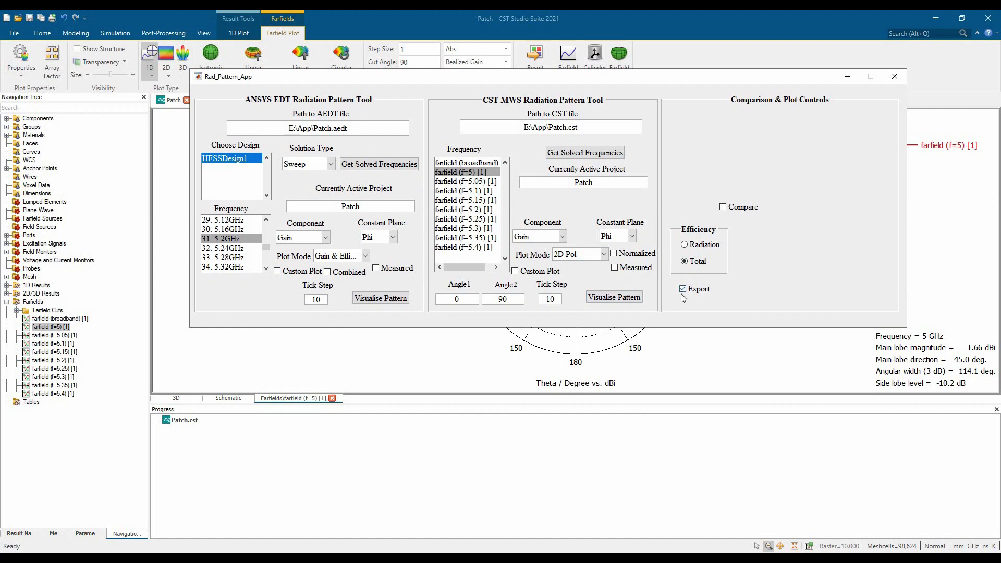
left_click(698, 290)
left_click(755, 283)
Set the CST plot mode to CoCross Pol with Normalized enabled, visualise the gain pattern, and close the figure
left_click(602, 255)
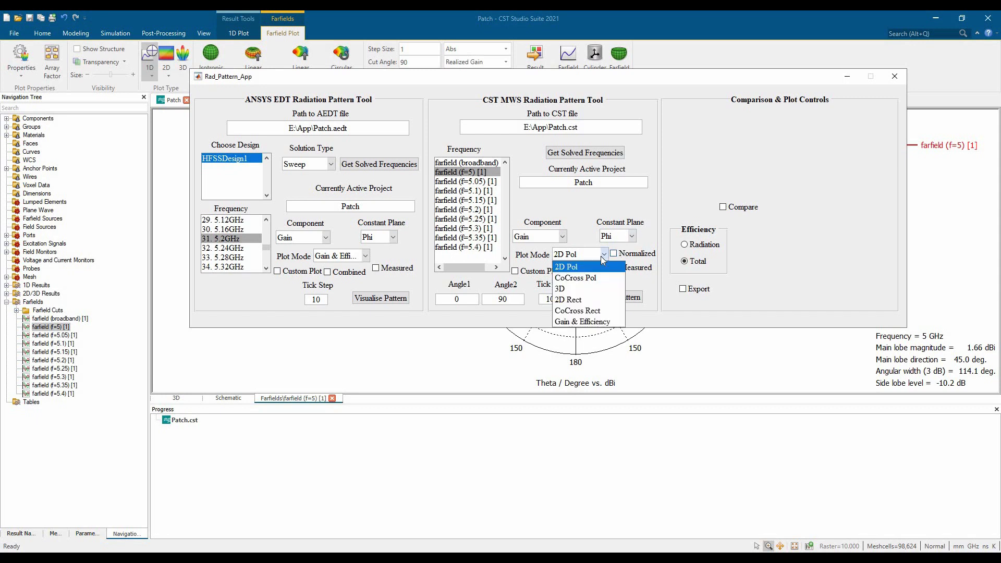
left_click(598, 290)
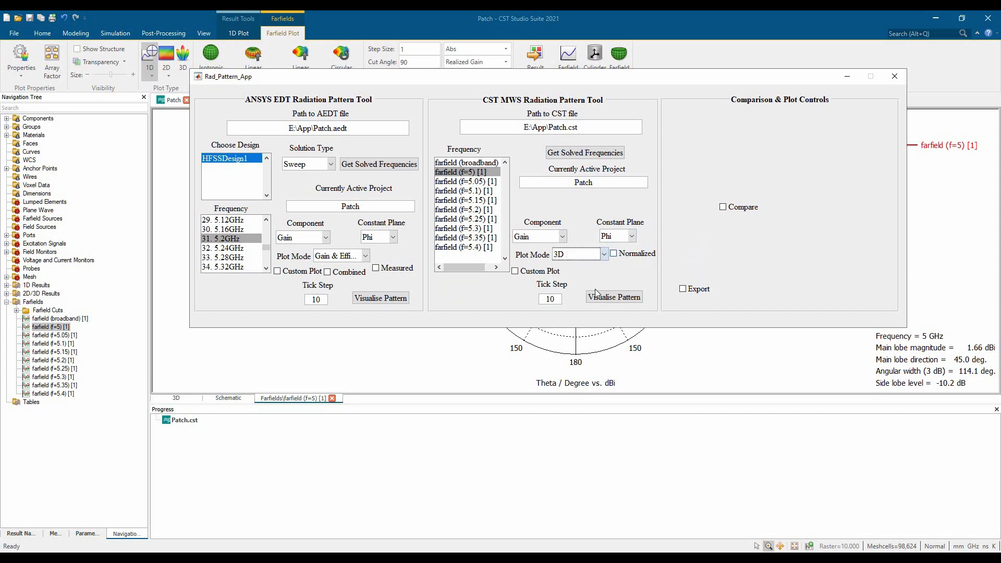
left_click(601, 255)
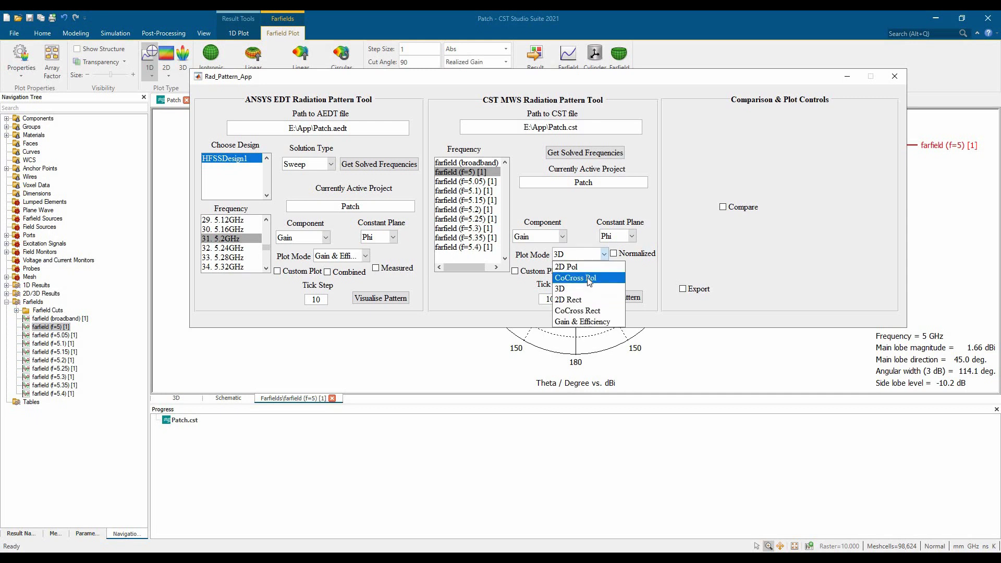
left_click(589, 279)
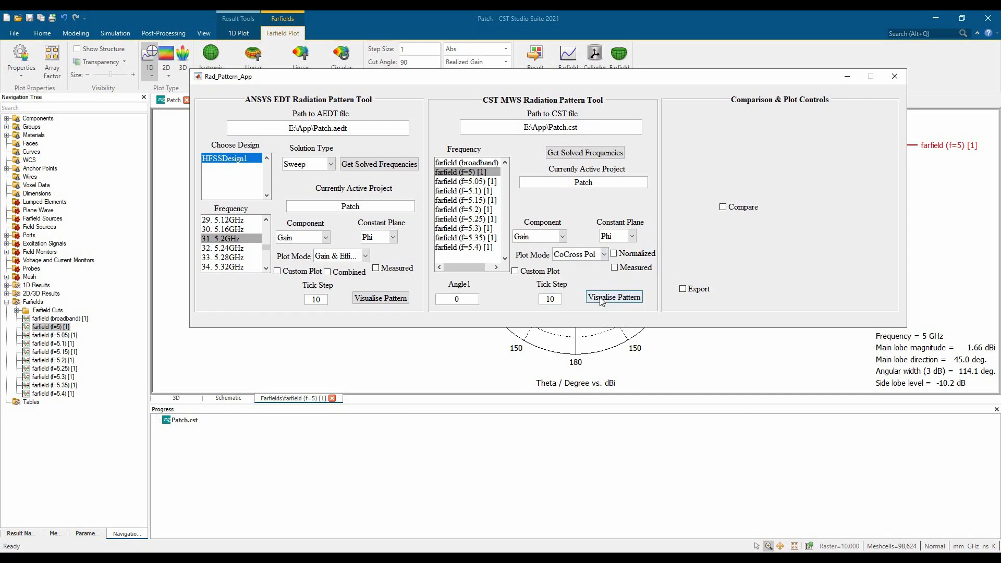
left_click(619, 254)
left_click(616, 301)
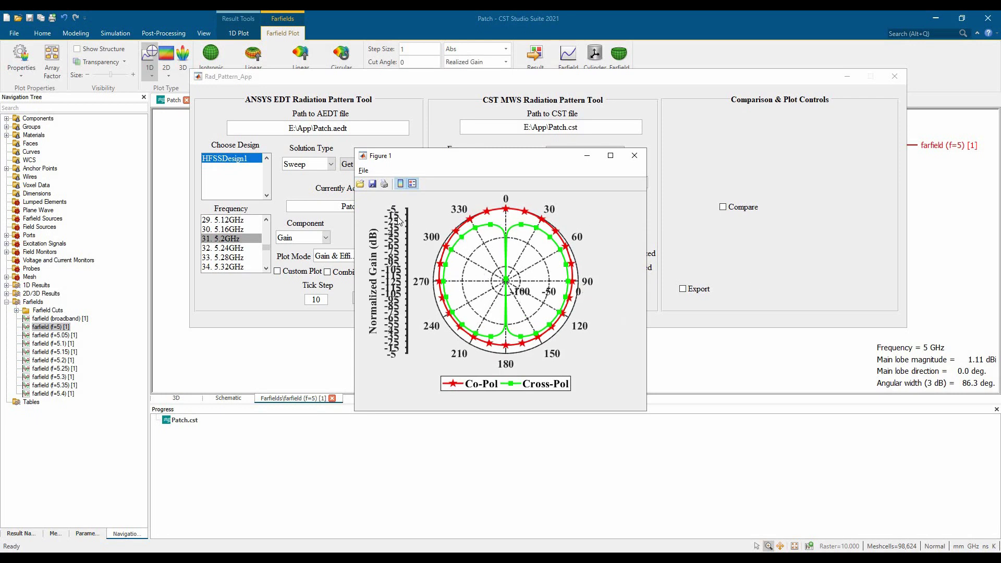
left_click(635, 155)
Set the CST tick step to 40, visualise the normalized CoCross Pol pattern again, and close the figure
left_click(557, 298)
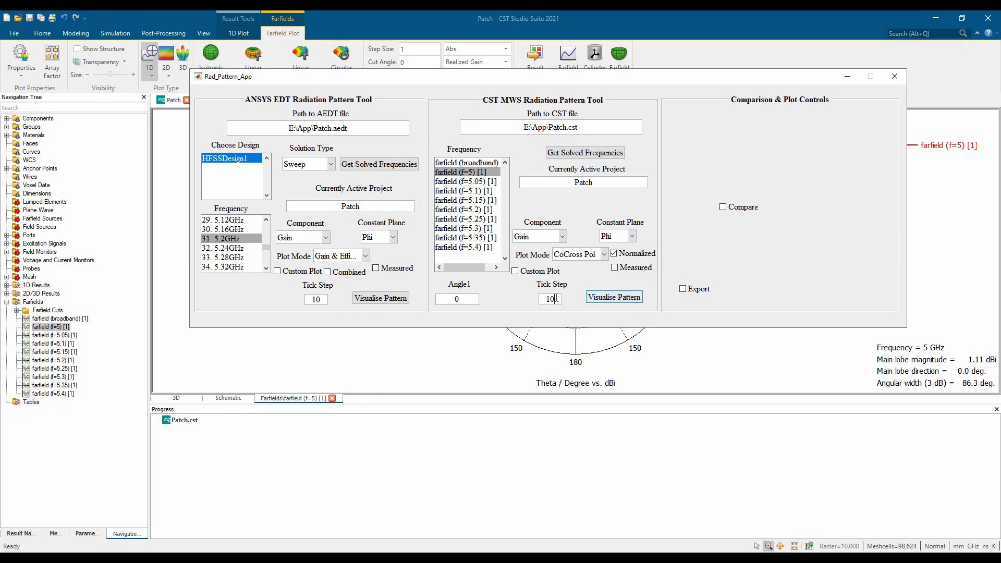
key("BackSpace")
key("BackSpace")
type("40")
left_click(598, 301)
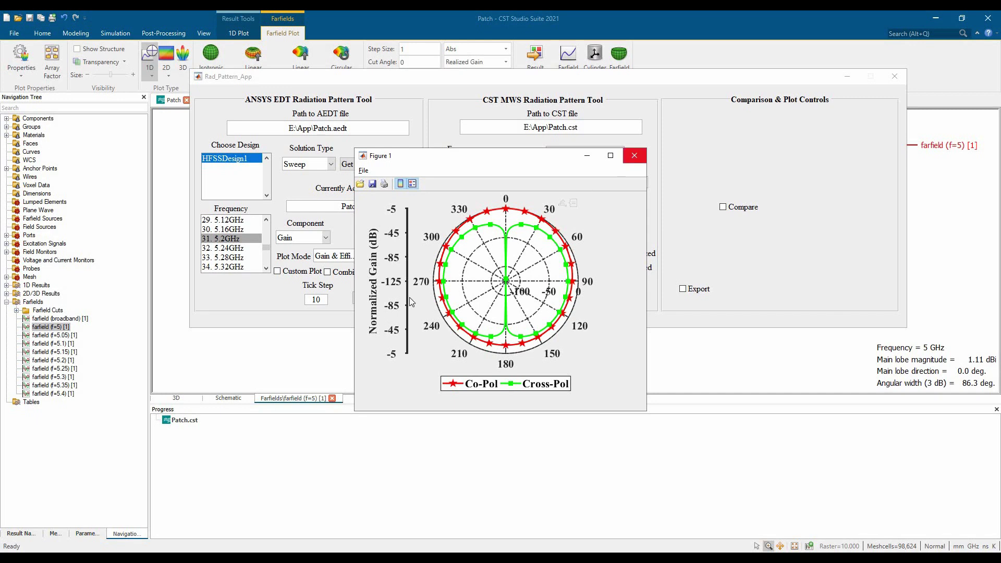
left_click(639, 160)
Turn on the CST custom plot and set its YRange to -100,0;25 and legend location to southoutside
left_click(531, 271)
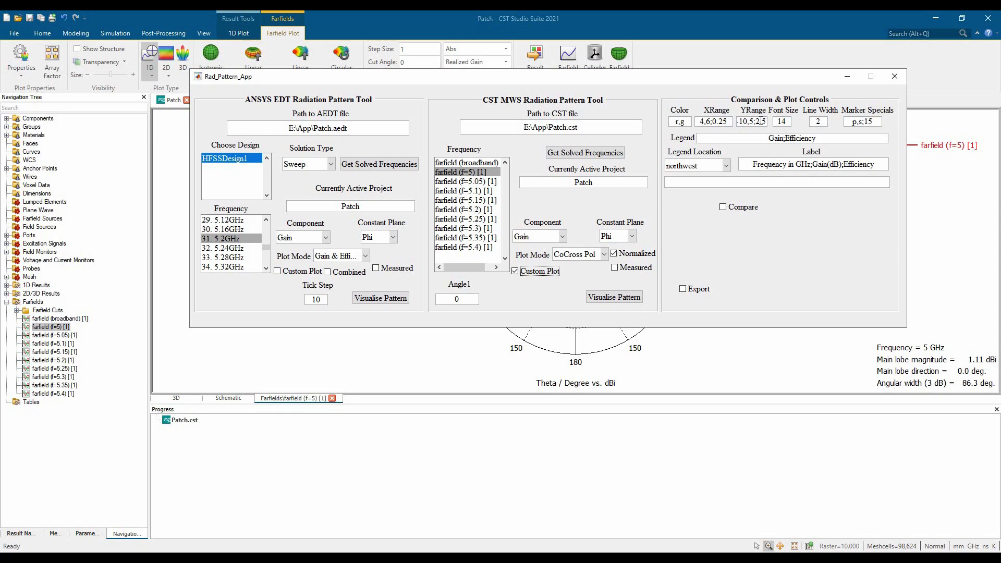
left_click(751, 121)
triple_click(745, 122)
key("Right")
key("BackSpace")
type("00")
key("Right")
key("Right")
key("BackSpace")
key("BackSpace")
type("5")
left_click(728, 162)
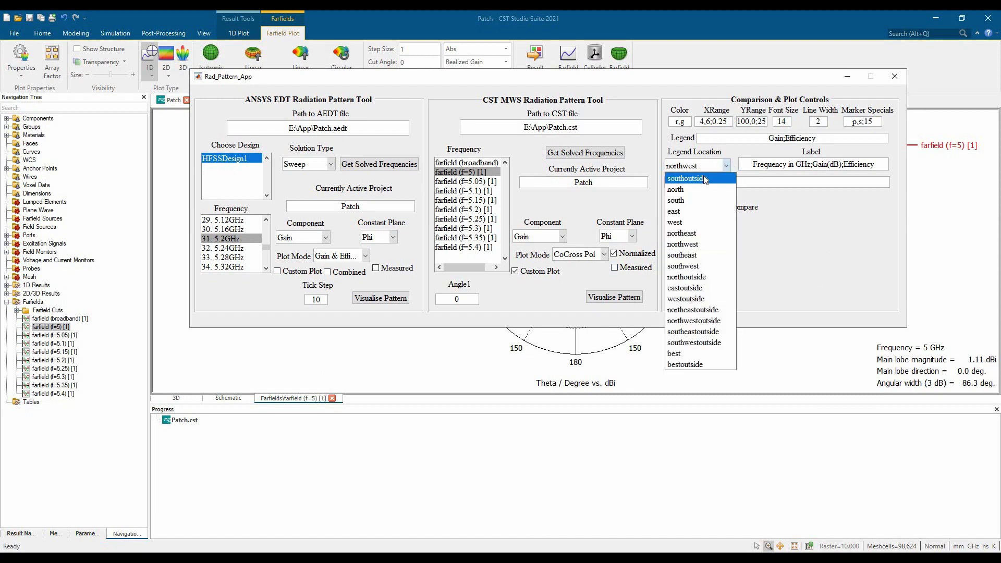
left_click(688, 178)
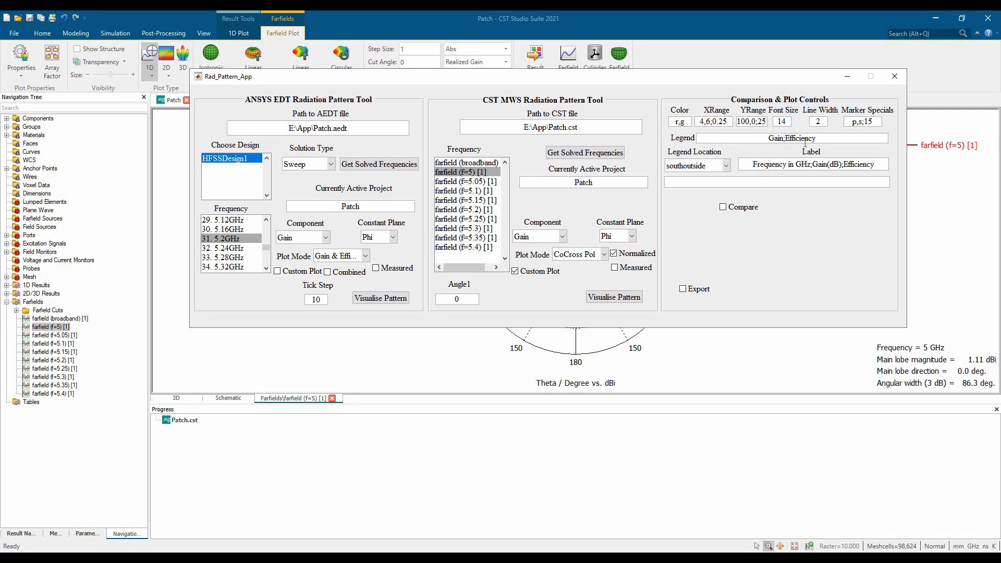
Reselect the CoCross Pol plot mode to refresh the custom inputs, visualise the CST pattern, and close the figure
left_click(602, 255)
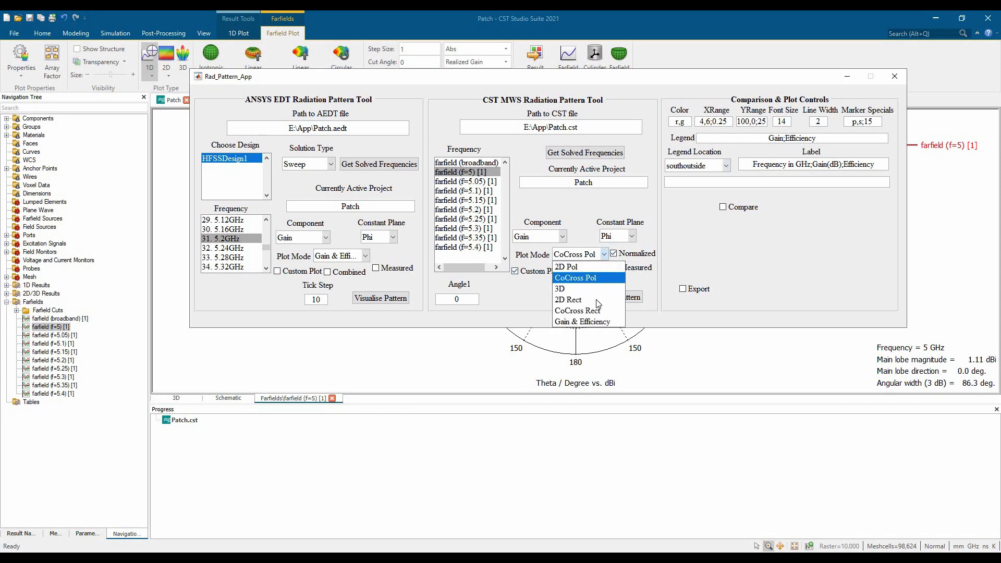
left_click(577, 280)
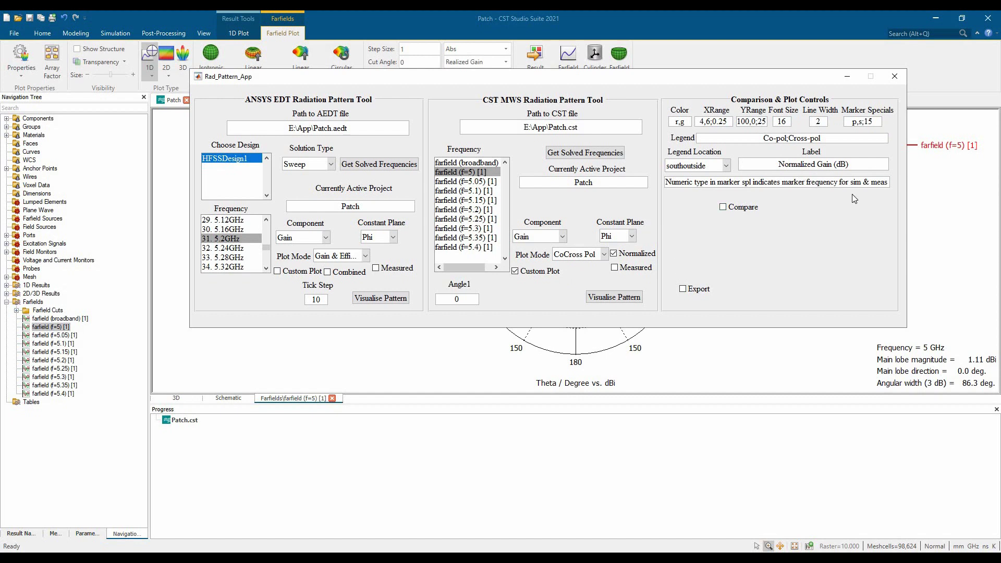
left_click(608, 298)
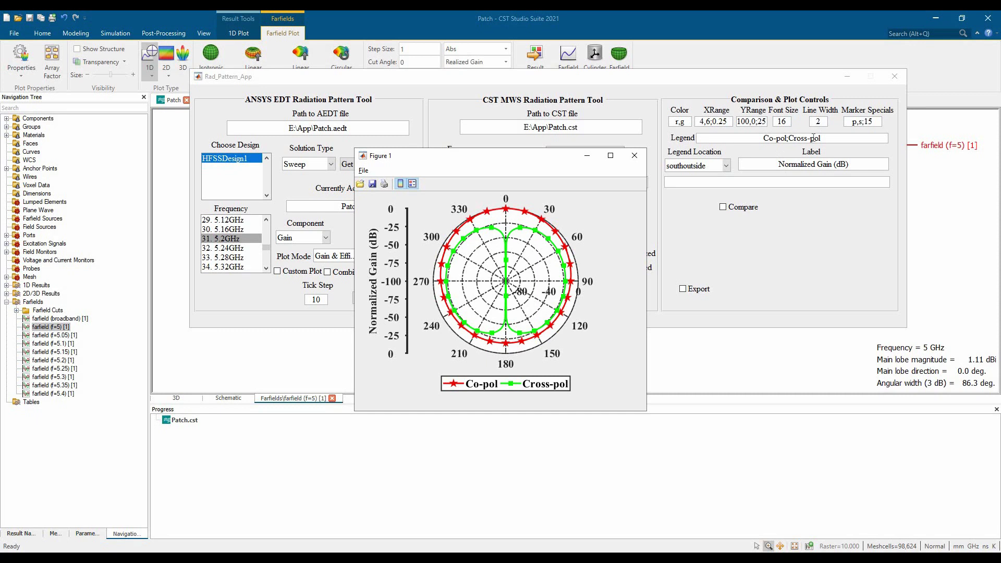
left_click(639, 162)
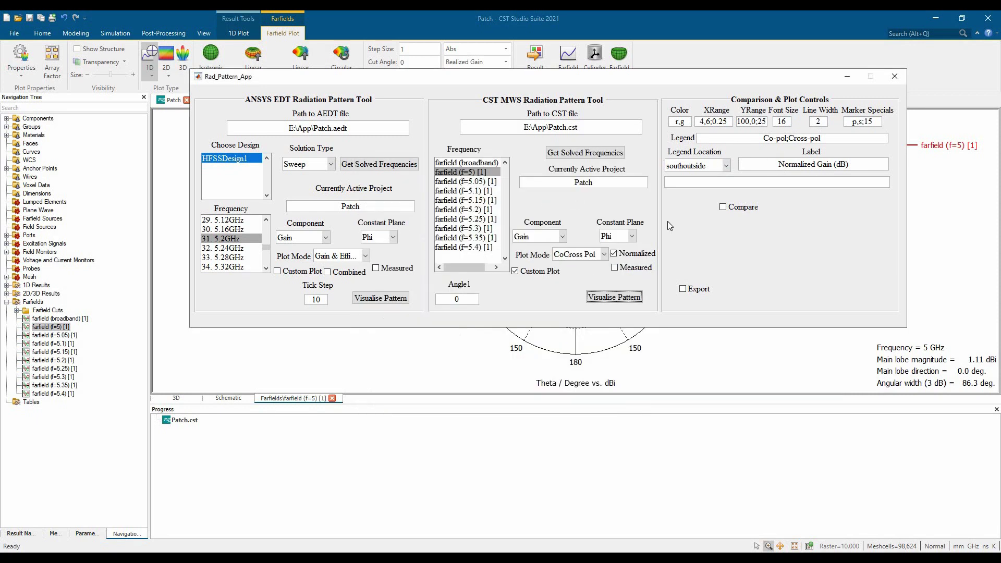
Turn off the CST custom plot and normalization, visualise the gain pattern in 3D mode, and close the figure
left_click(542, 272)
left_click(632, 254)
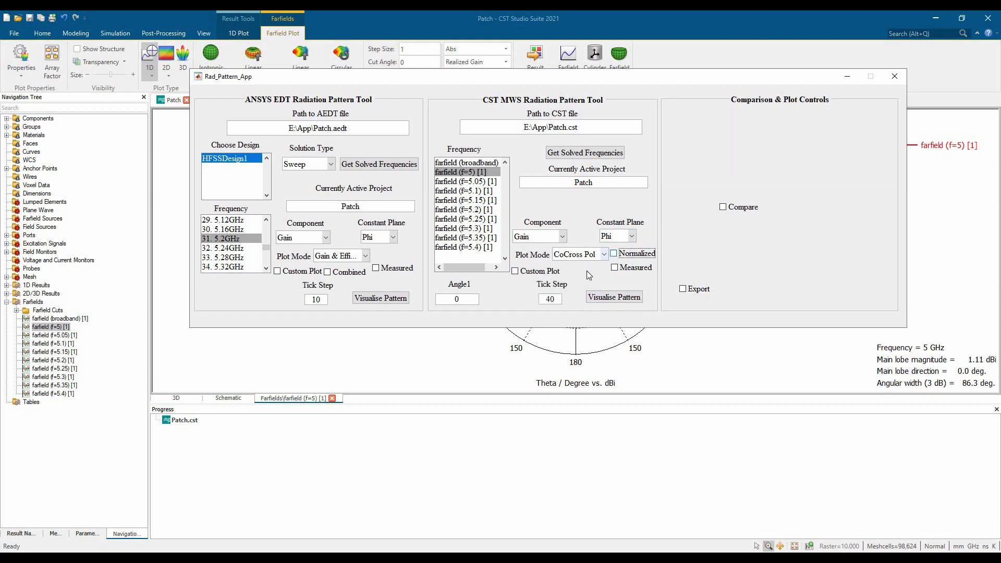
left_click(604, 255)
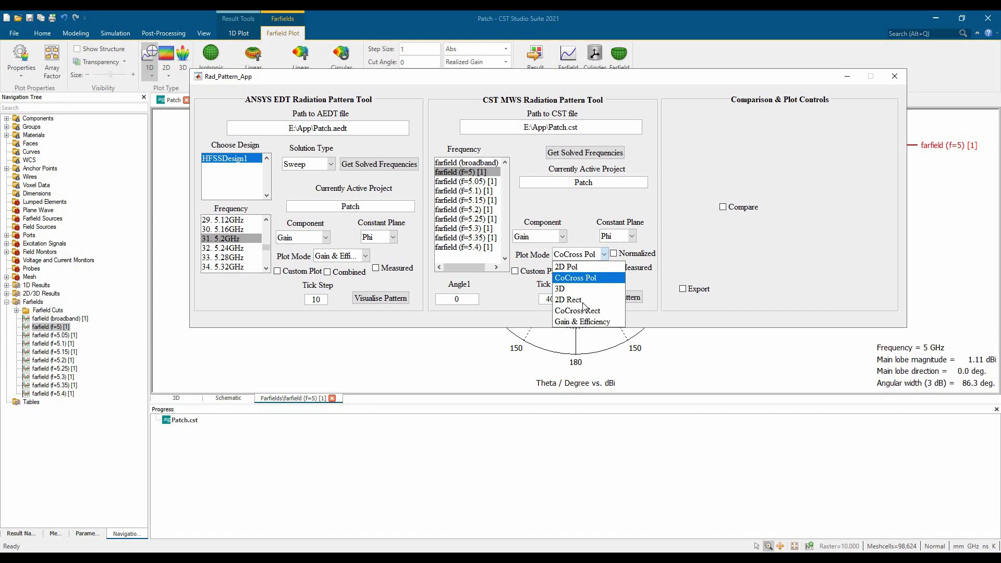
left_click(564, 286)
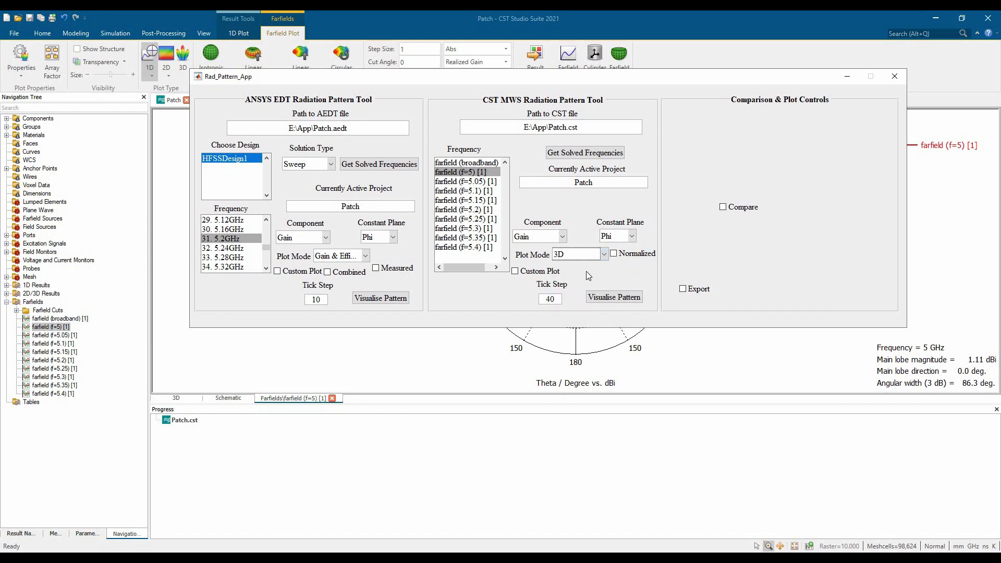
left_click(607, 295)
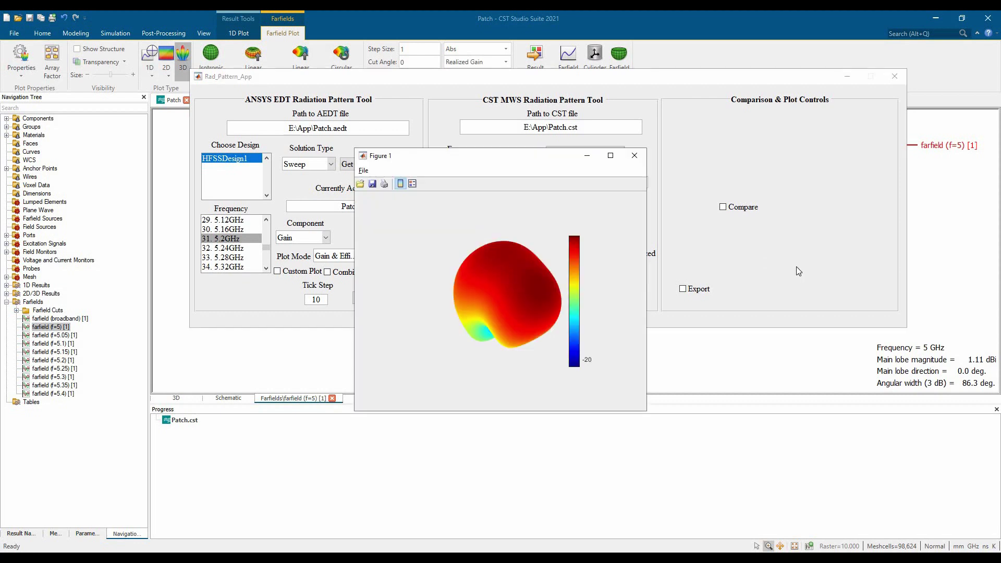
left_click(637, 156)
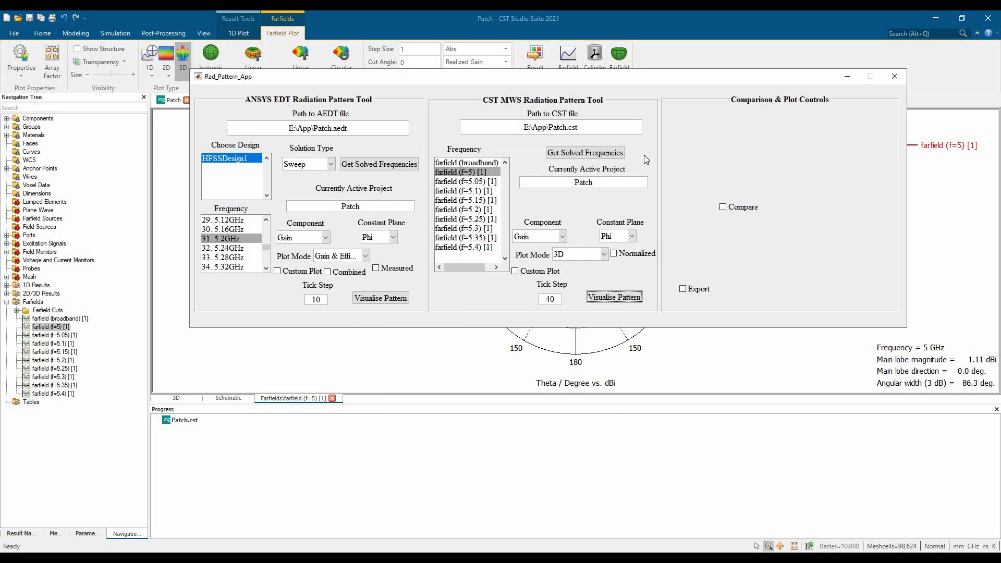
left_click(591, 295)
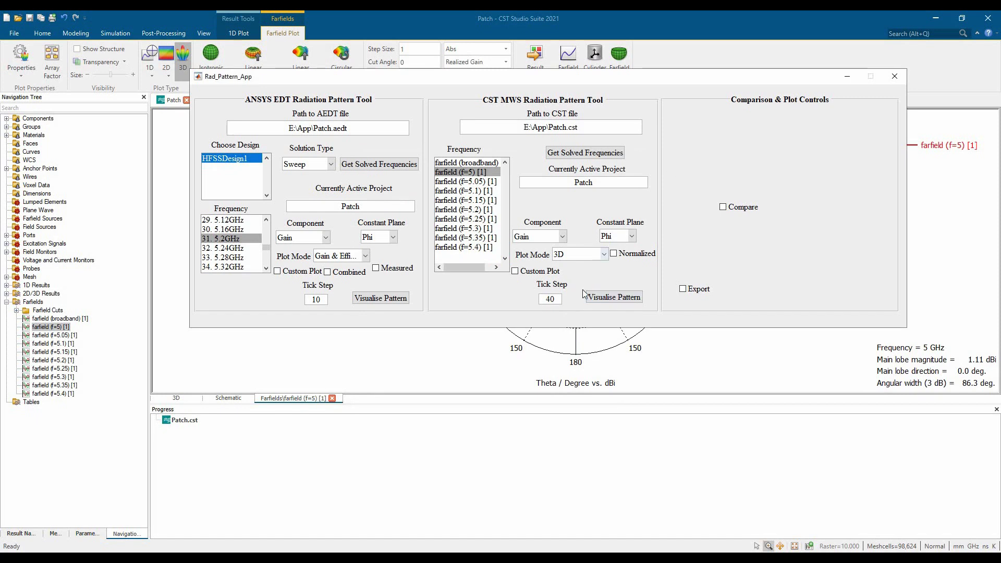
Visualise the CST Gain & Efficiency plots with Radiation efficiency and a tick step of 5, and close both figures
left_click(603, 255)
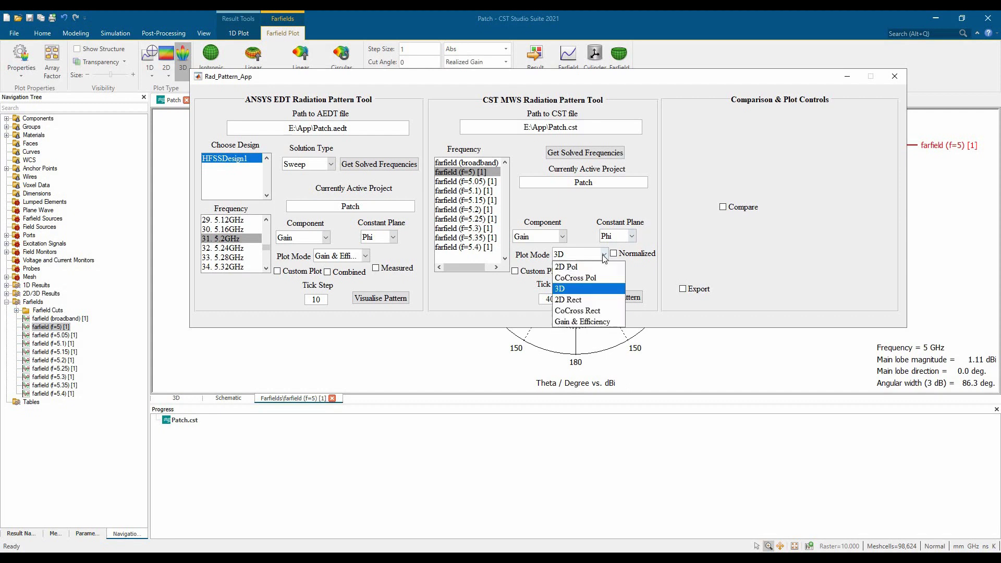
left_click(582, 323)
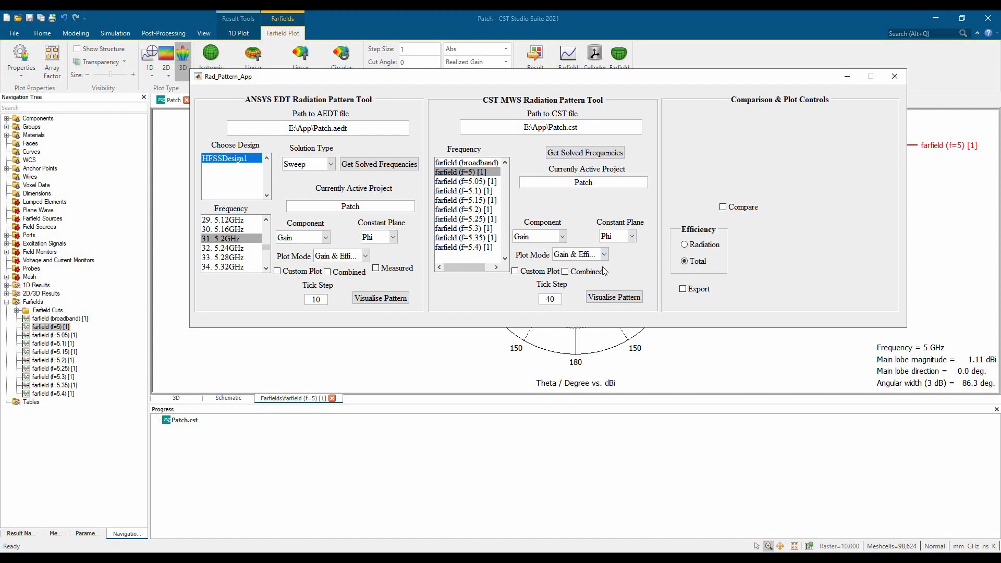
left_click(699, 245)
left_click(559, 300)
type("5")
left_click(615, 298)
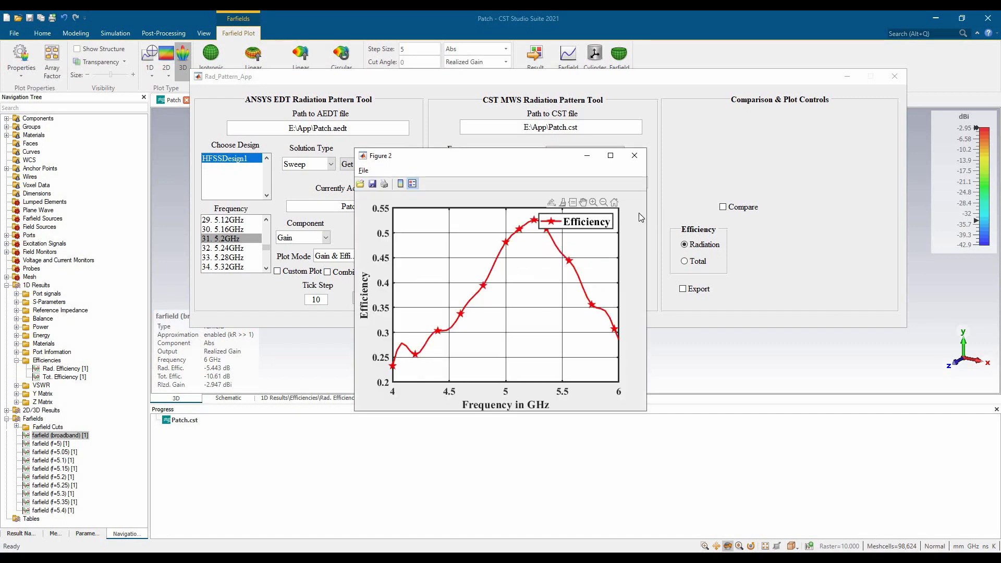
left_click(639, 157)
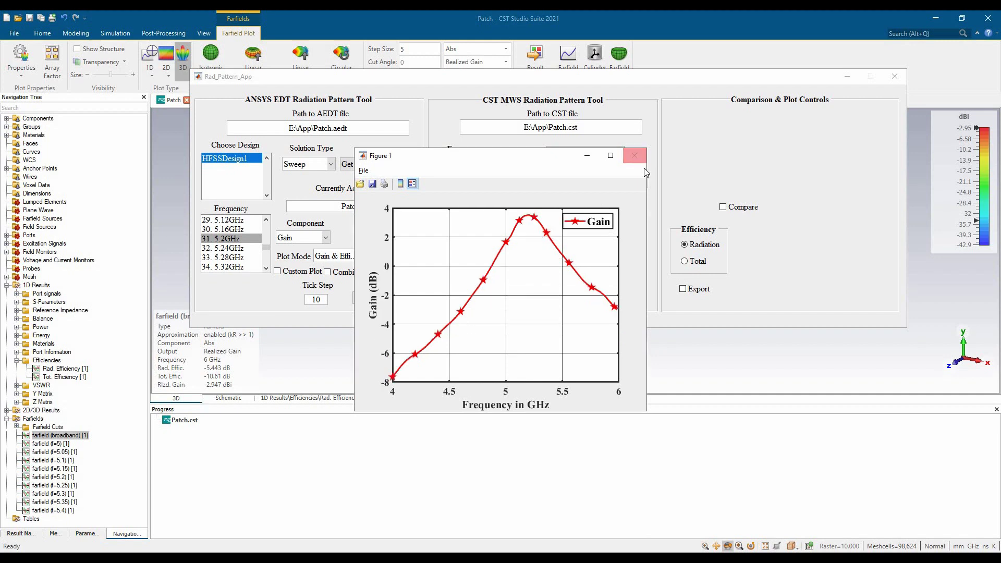
left_click(636, 156)
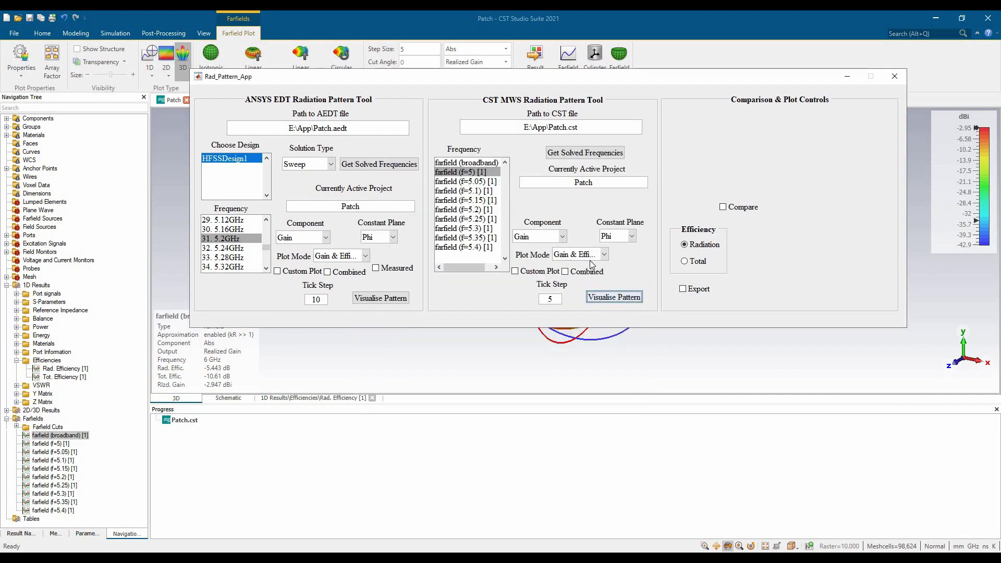
Visualise the CST gain and Total efficiency in one Combined plot, close the figure, and turn Combined off again
left_click(565, 271)
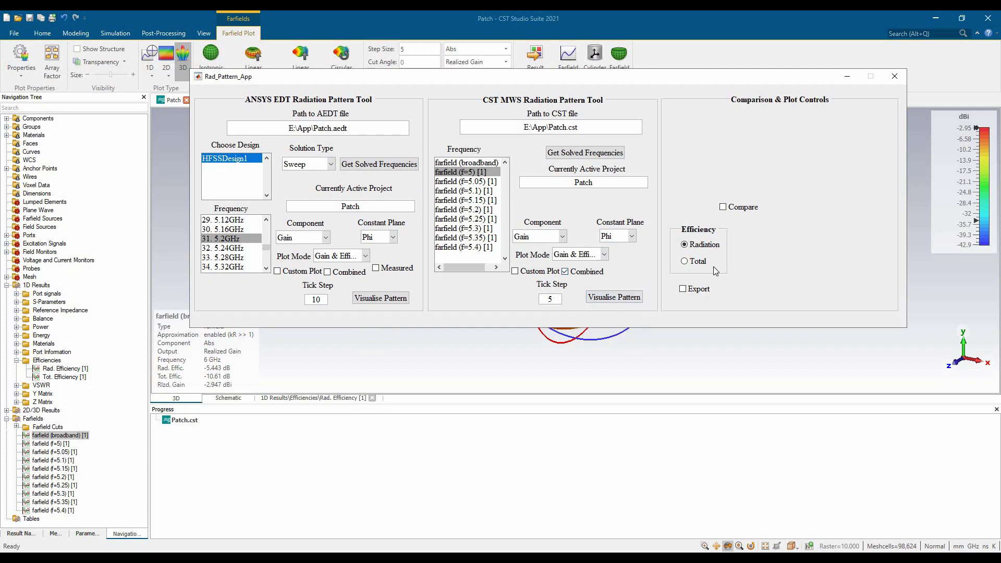
left_click(698, 261)
left_click(618, 294)
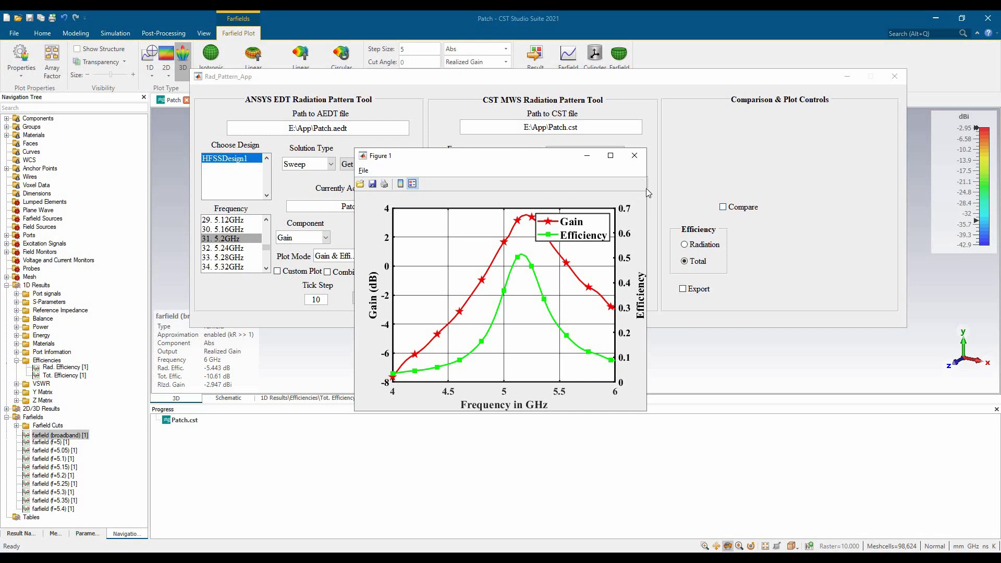
left_click(632, 158)
left_click(574, 273)
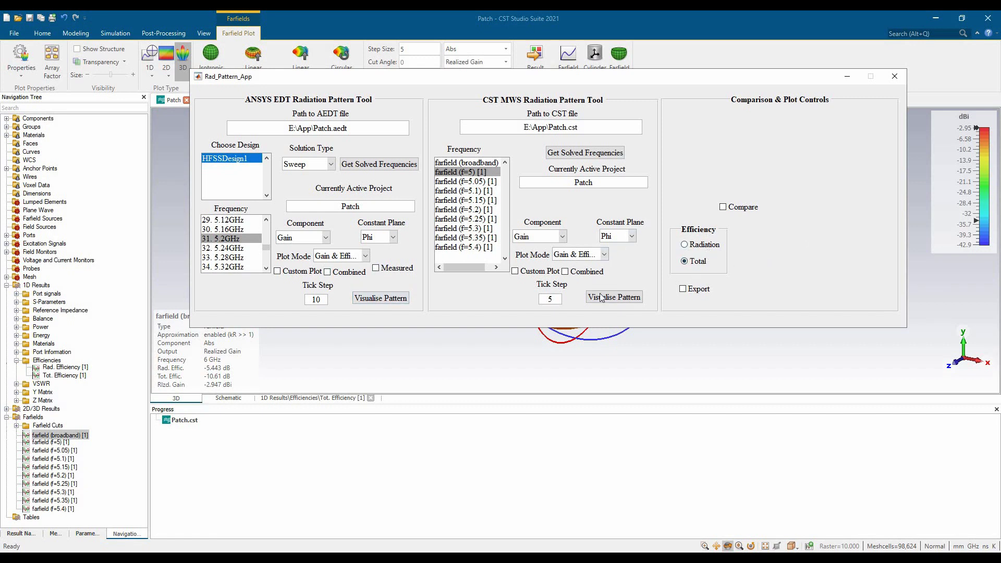
left_click(605, 255)
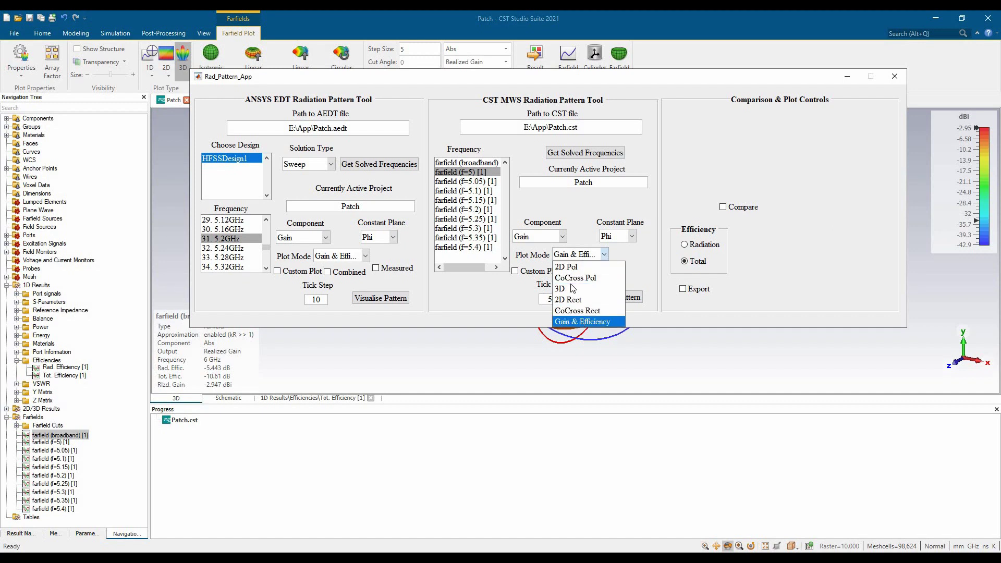
left_click(826, 238)
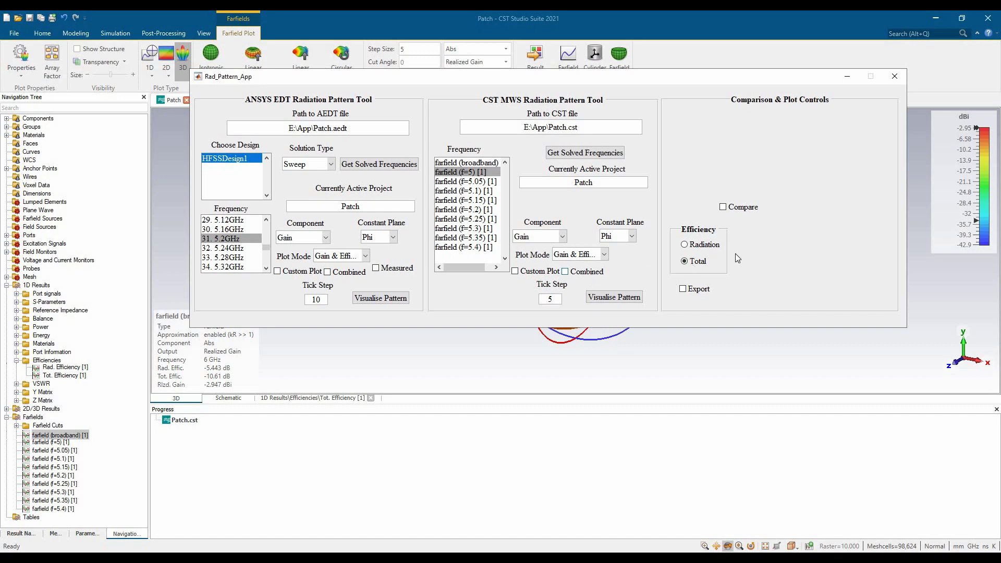
Turn on Compare mode, set the plot mode to 2D Pol, and enable Export for the comparison
left_click(739, 210)
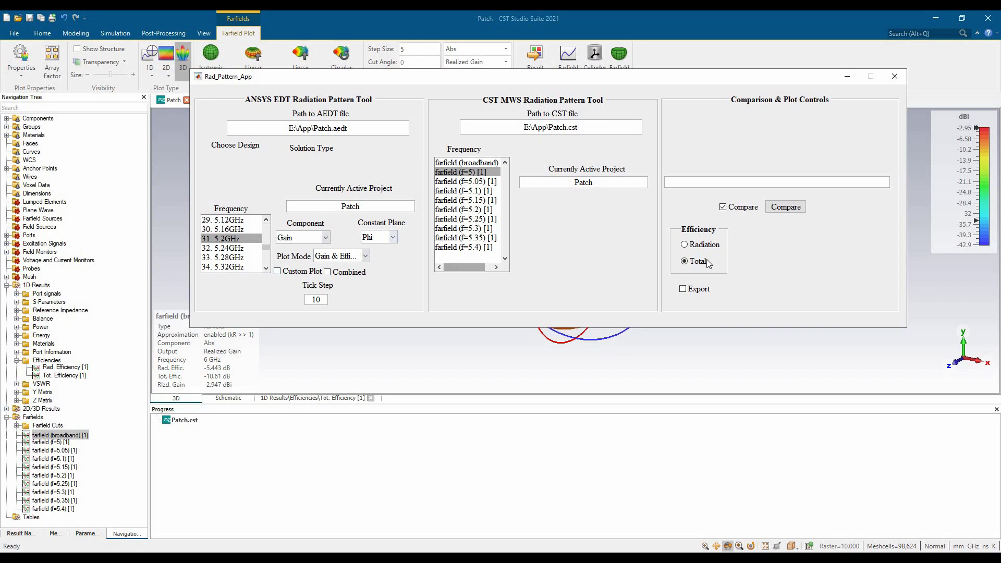
left_click(367, 256)
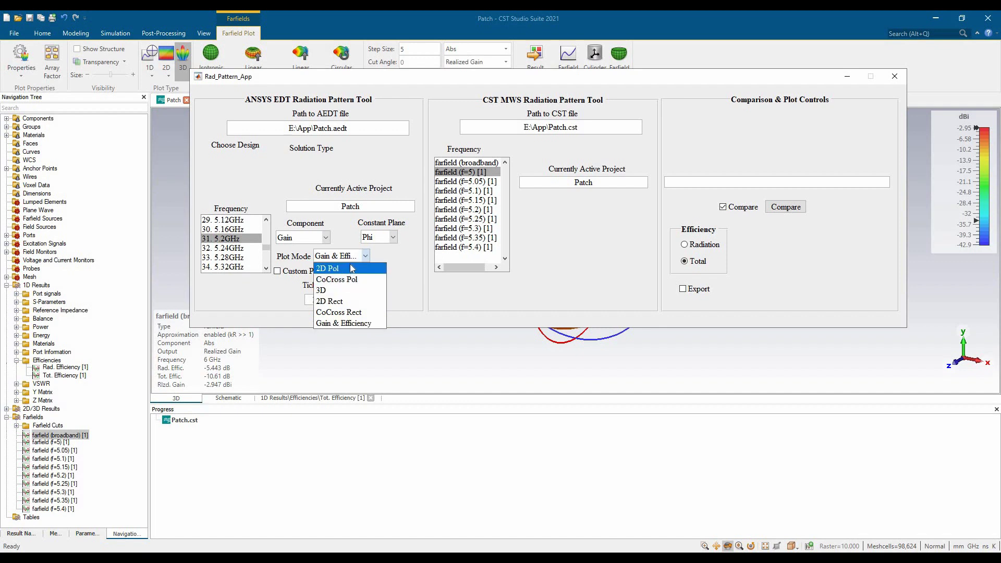
left_click(351, 267)
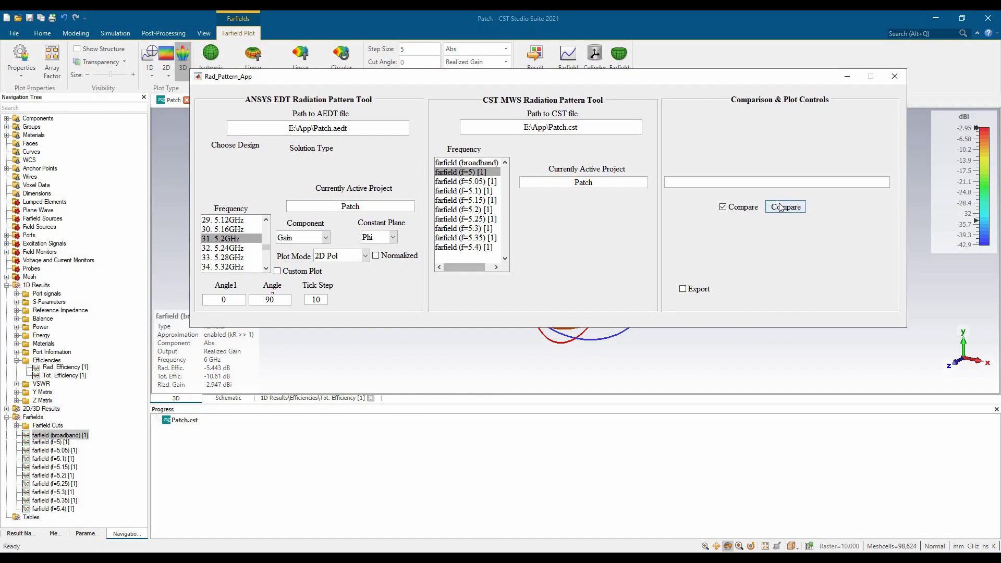
left_click(695, 291)
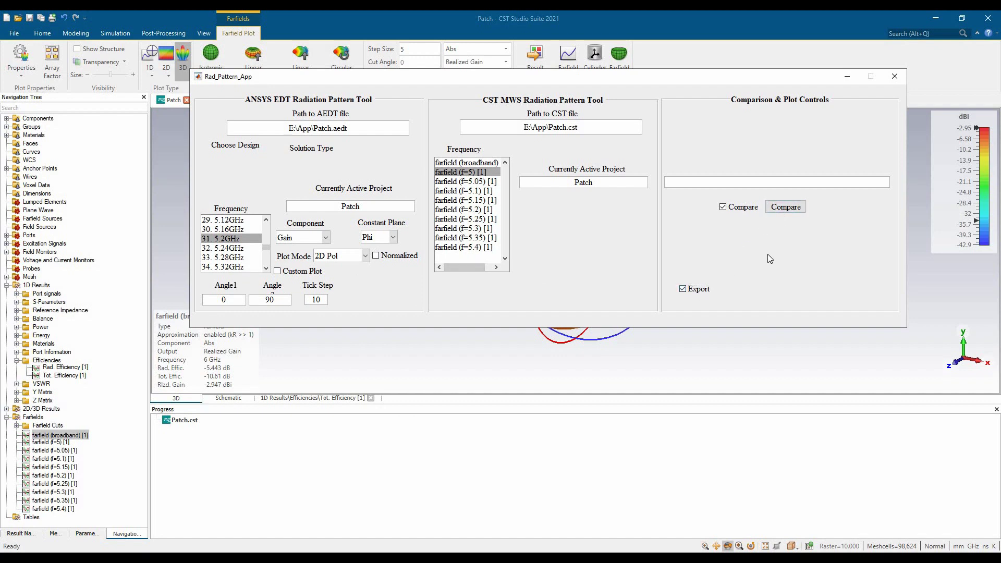
Run the ANSYS–CST comparison of the 2D polar gain patterns with export and close the resulting figure
left_click(782, 209)
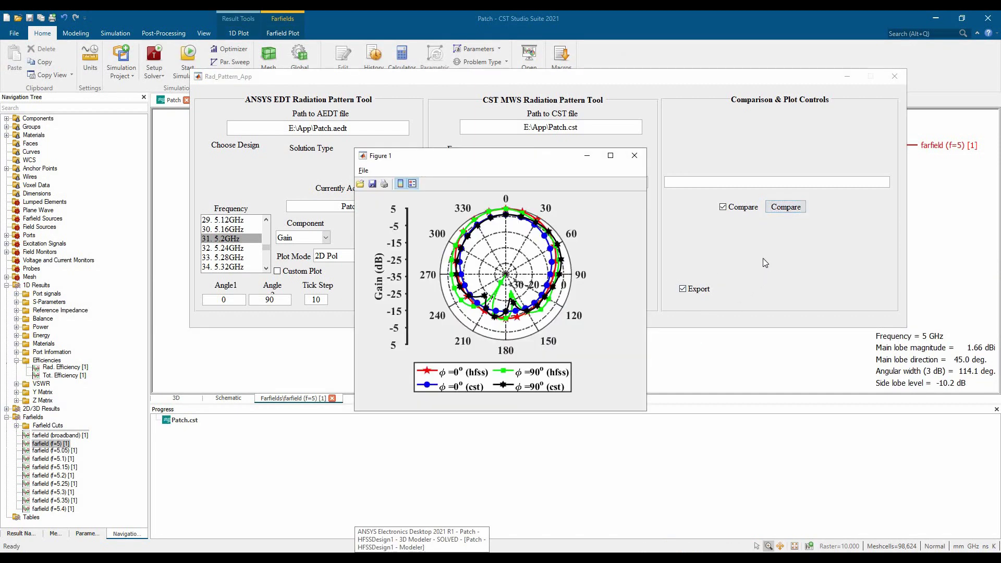
left_click_drag(488, 159, 546, 114)
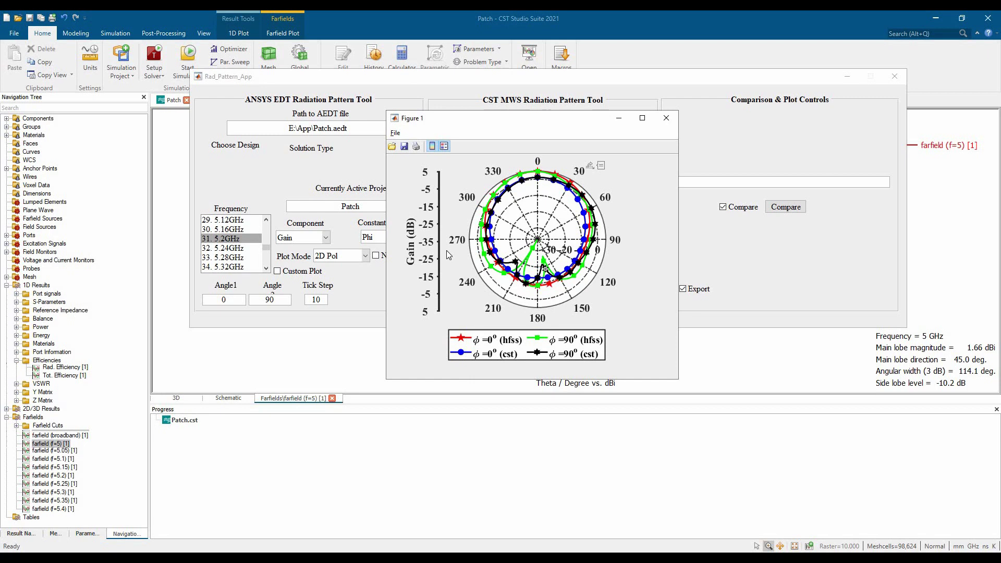
left_click(664, 121)
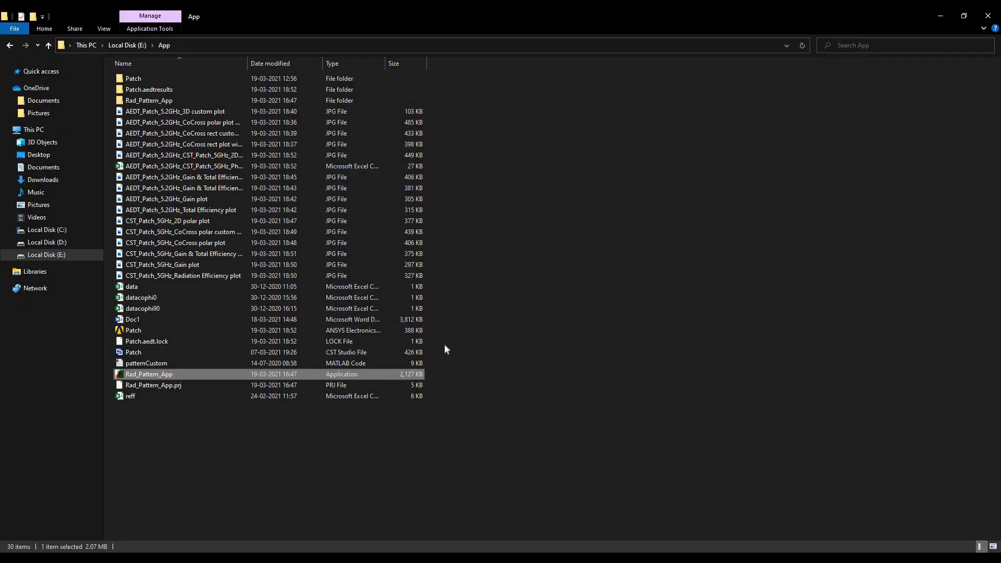
Open the exported workbook AEDT_Patch_5.2GHz_CST_Patch_5GHz_Phi=0,90_2D polar compare plot from the App folder and maximise it
left_click(200, 165)
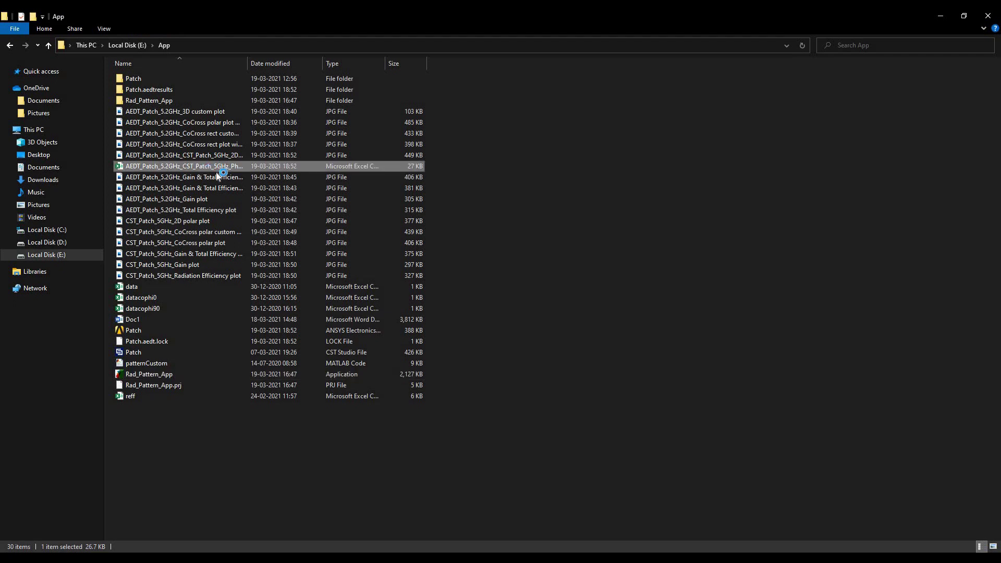
key("Return")
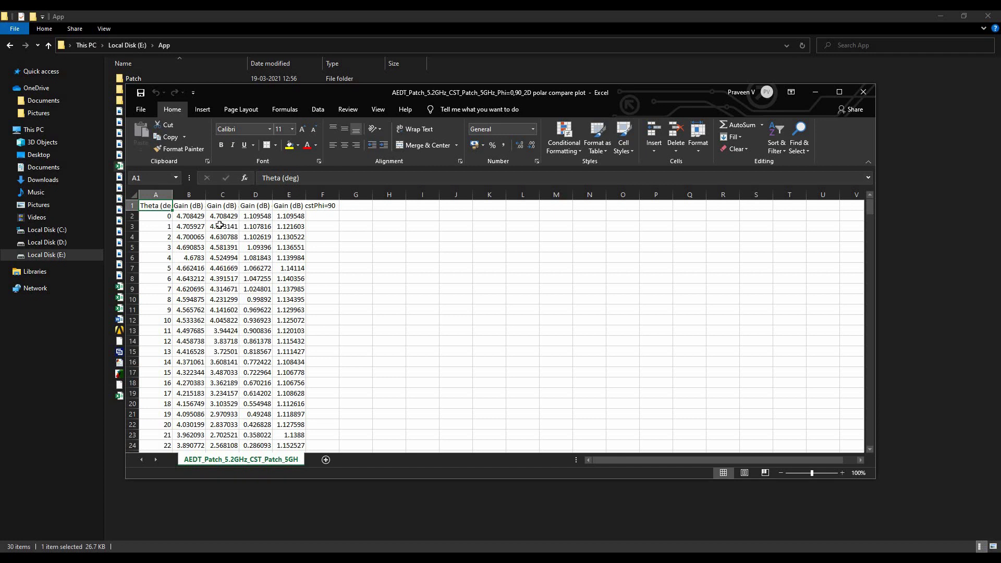
key("super+Up")
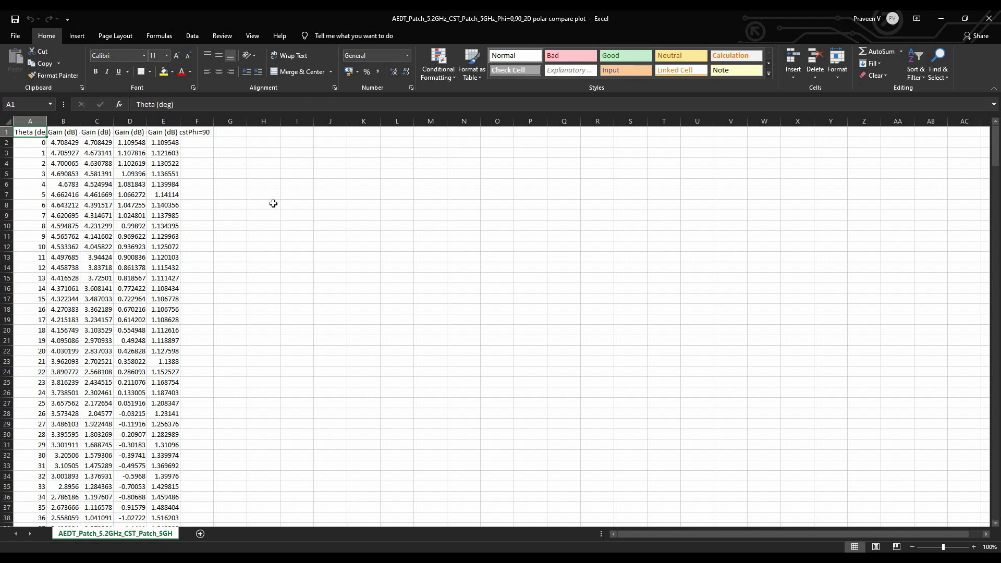
Fit columns E and C to their contents to read the full gain headings, and close the workbook
double_click(180, 121)
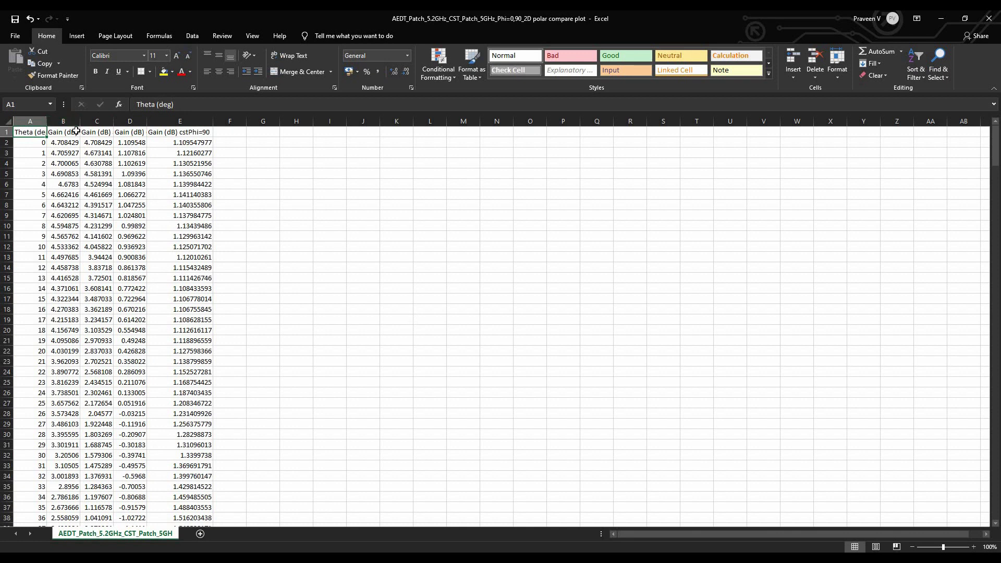
double_click(112, 121)
left_click(112, 121)
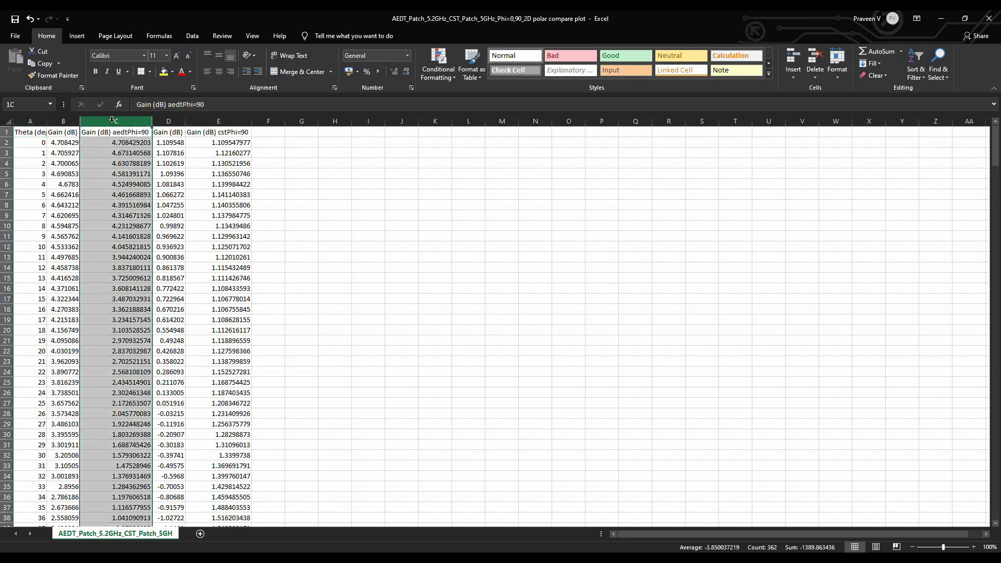
left_click(118, 132)
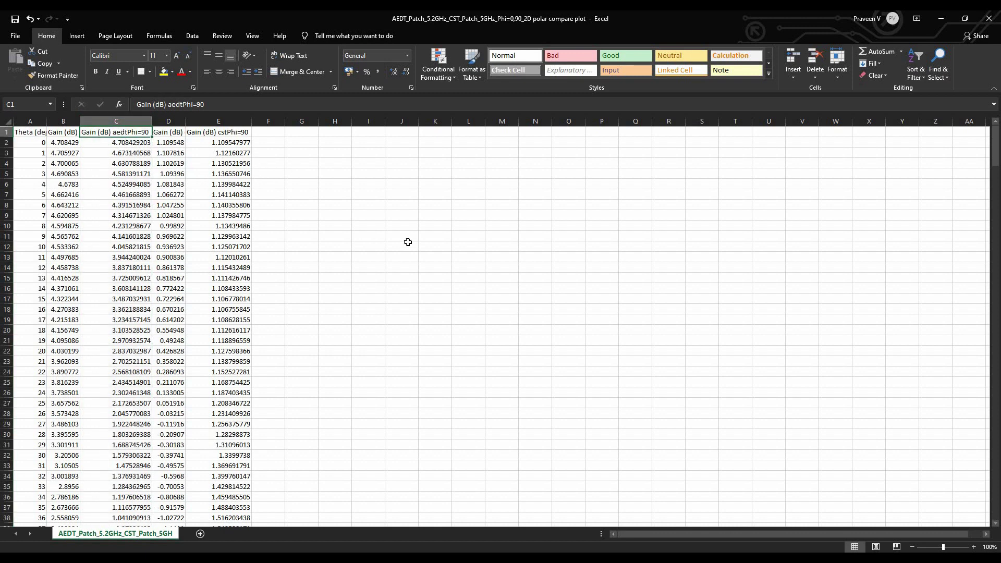
left_click(457, 258)
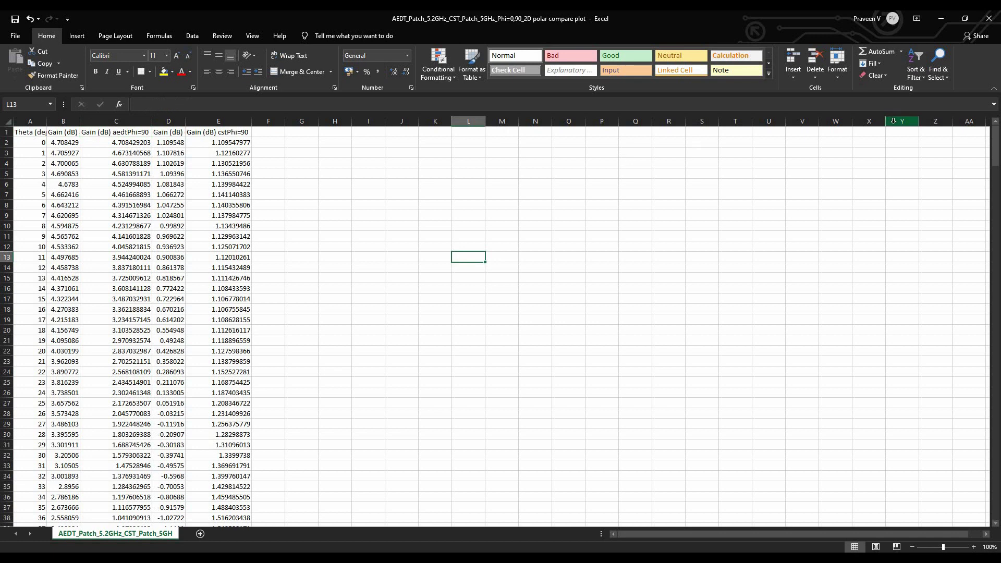
left_click(989, 21)
left_click(499, 305)
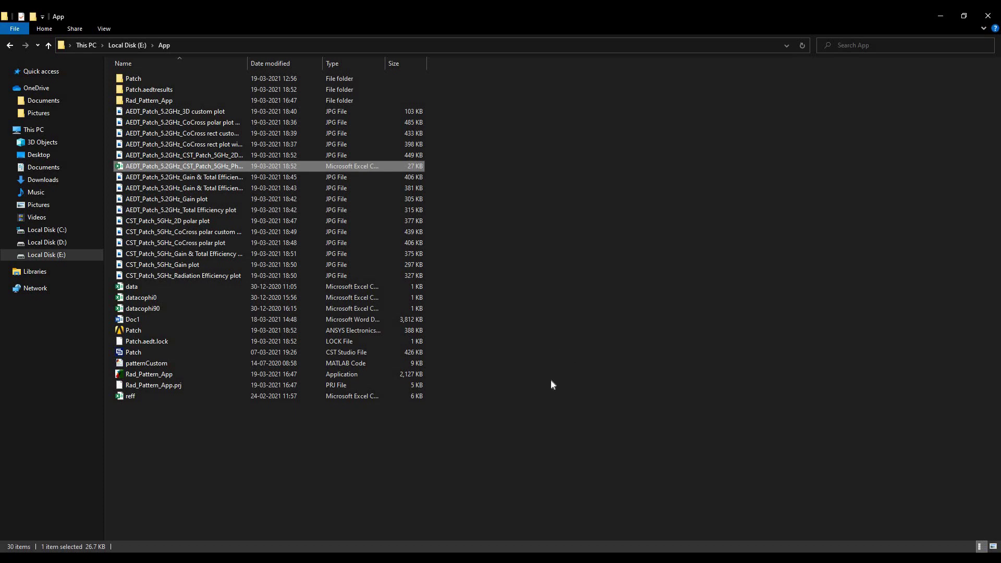
Switch back to Rad_Pattern_App, run the comparison in CoCross Pol mode, and close the figure
left_click(513, 559)
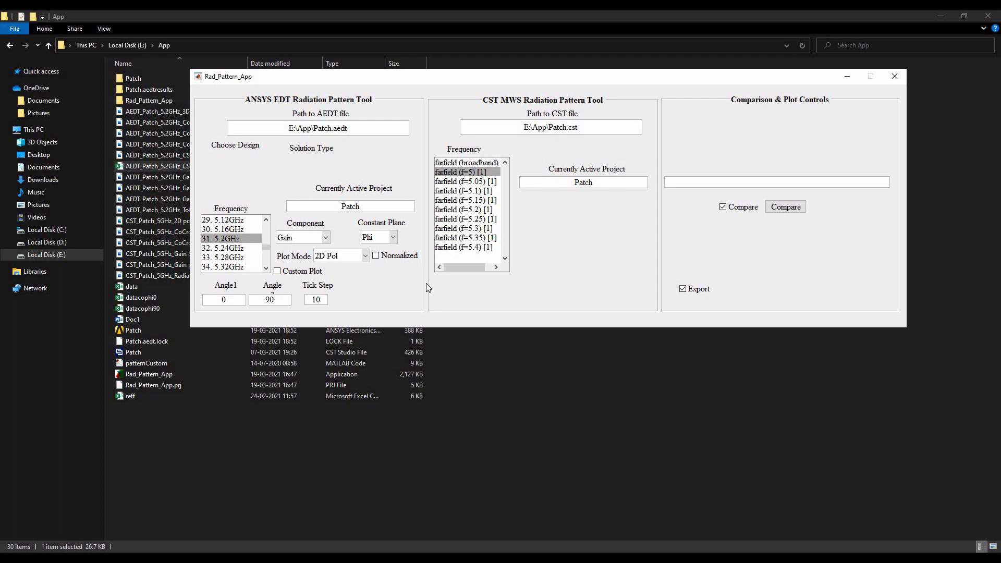
left_click(366, 256)
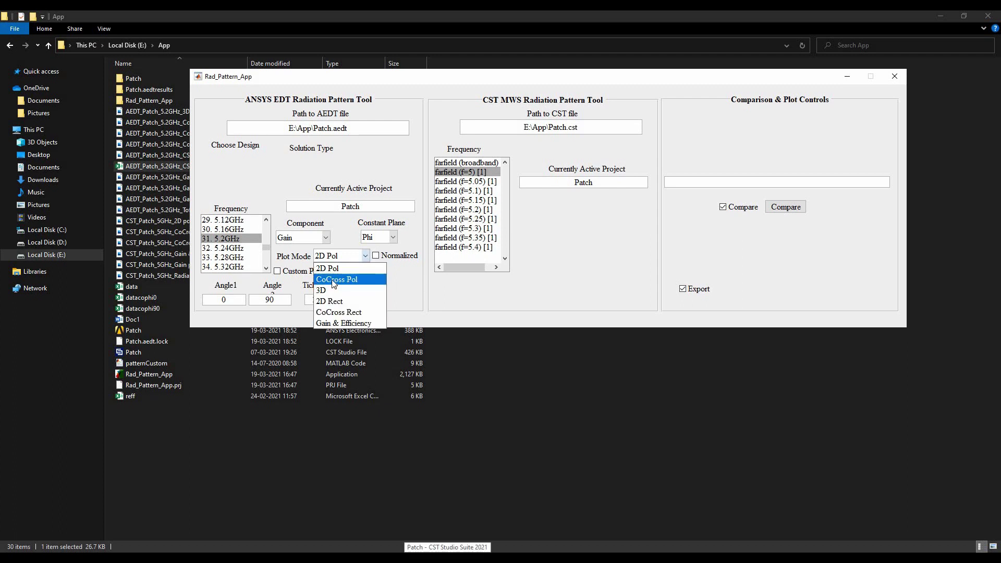
left_click(334, 279)
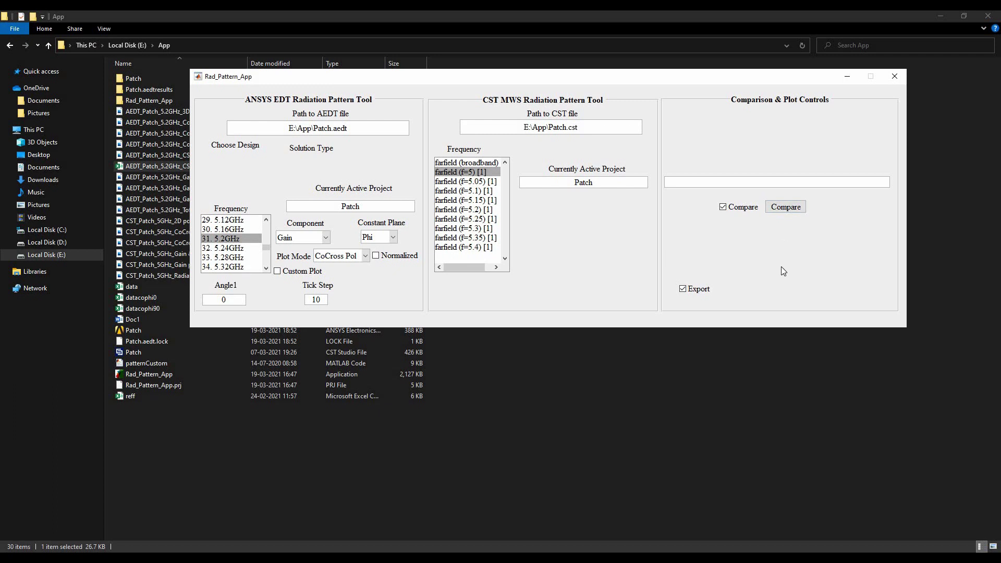
left_click(783, 210)
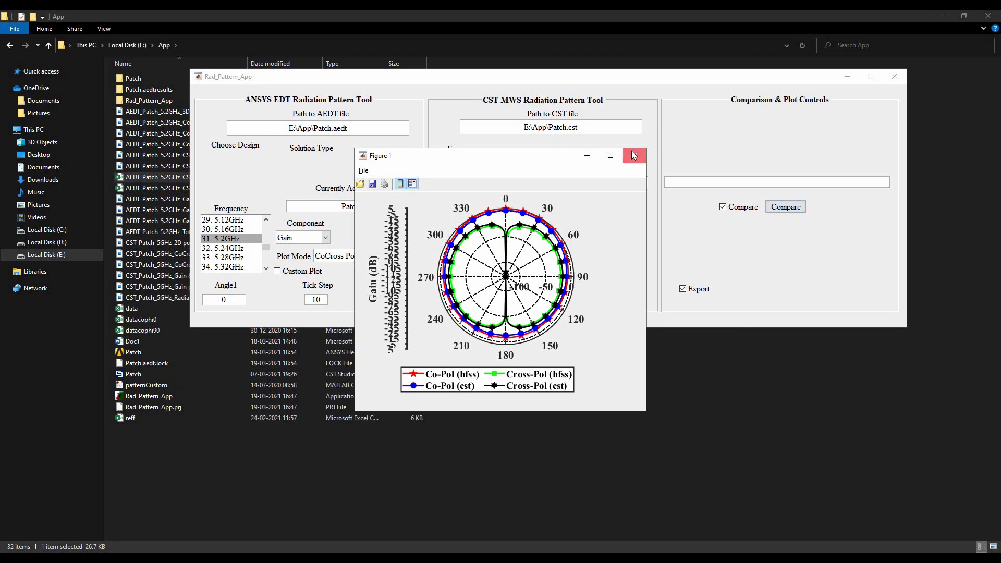
left_click(632, 154)
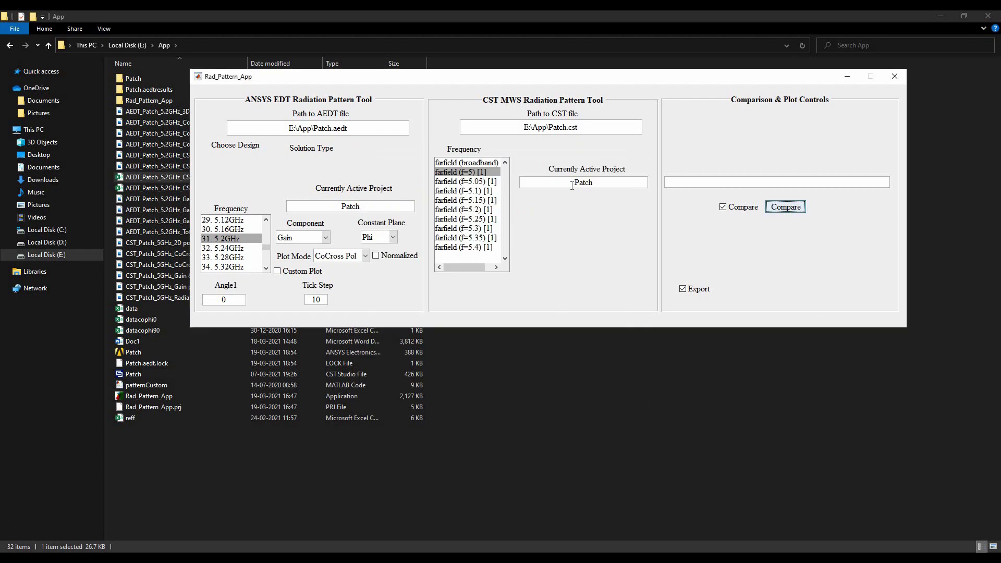
Compare the CoCross Pol patterns using the CST farfield (f=5.2) and a tick step of 40, and close the figure
left_click(480, 209)
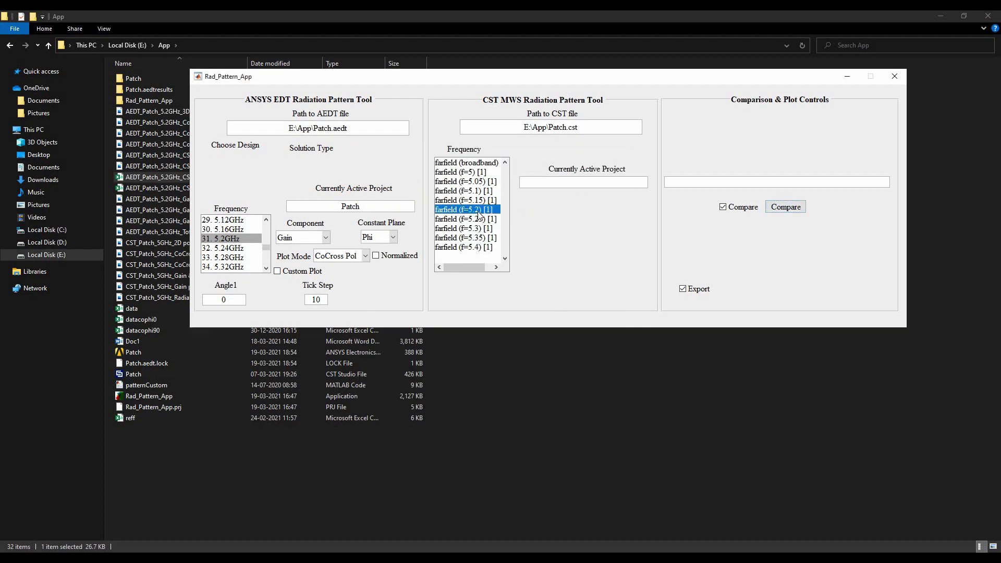
left_click_drag(316, 299, 319, 298)
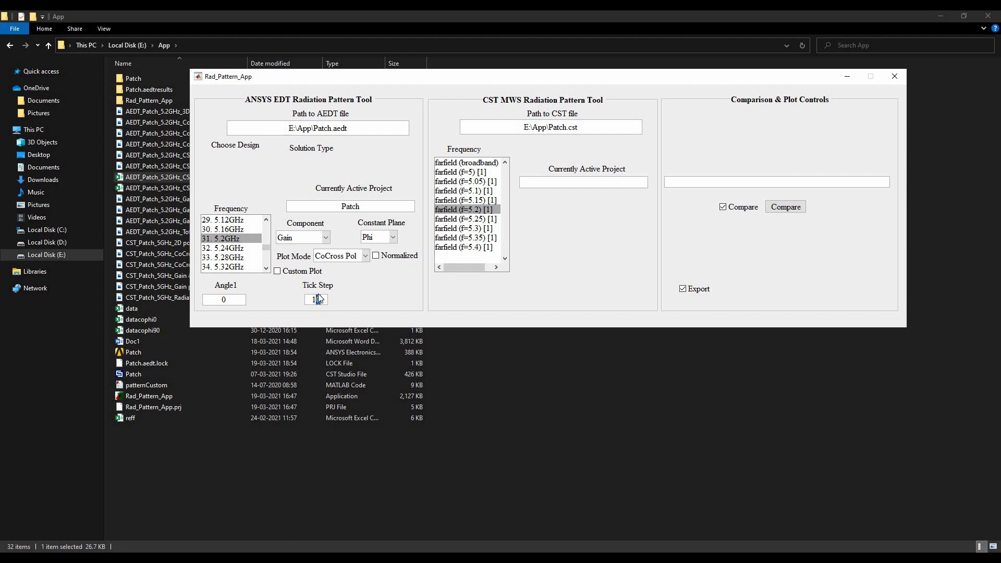
key("BackSpace")
key("BackSpace")
type("40")
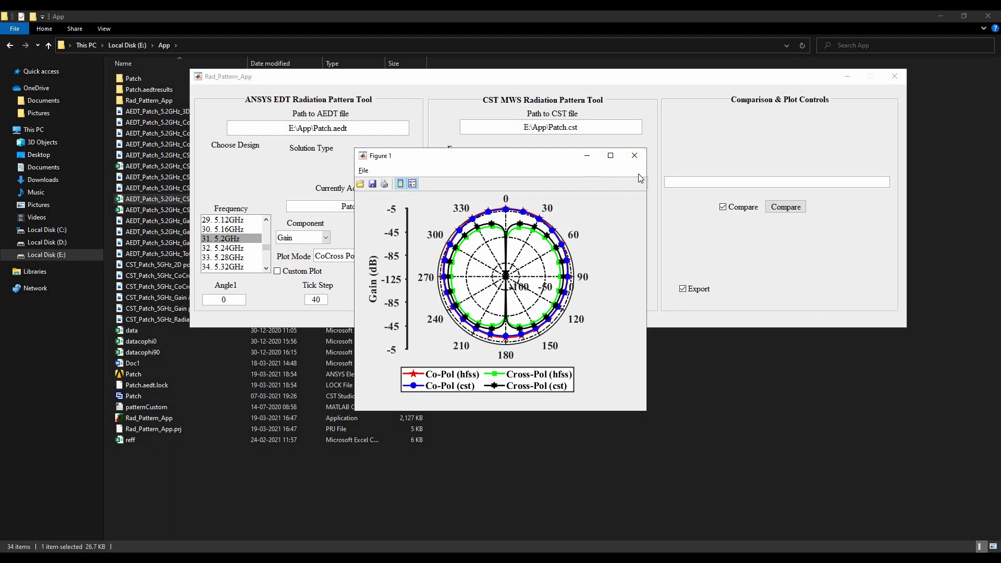
left_click(635, 157)
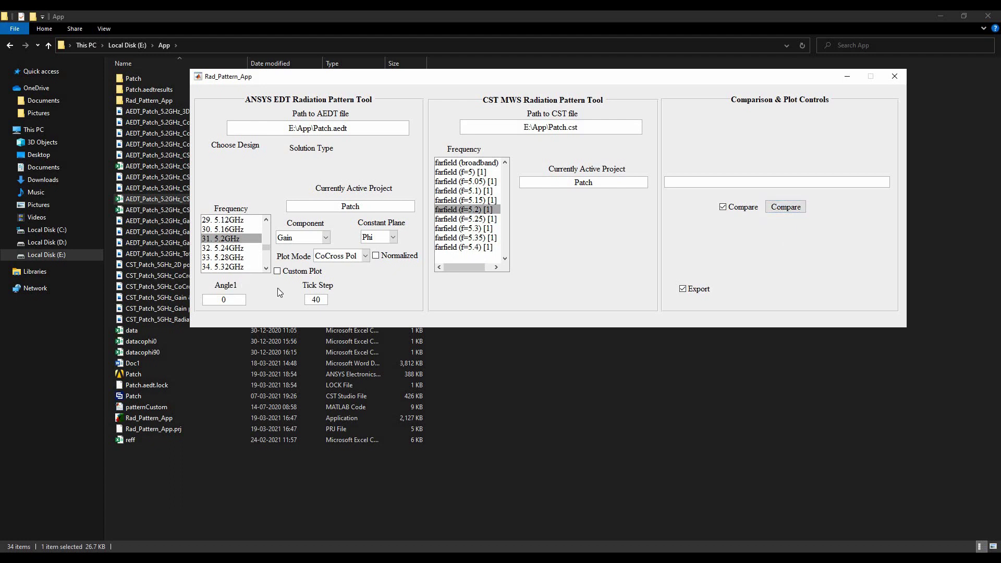
Compare ANSYS and CST Gain & Efficiency in one Combined plot with Total efficiency, and close the figure
left_click(364, 258)
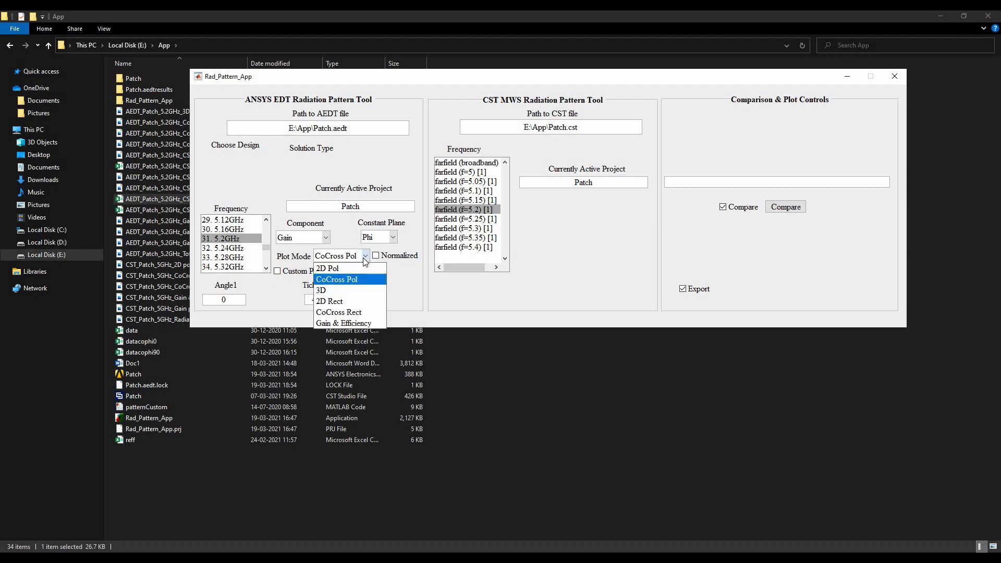
left_click(367, 325)
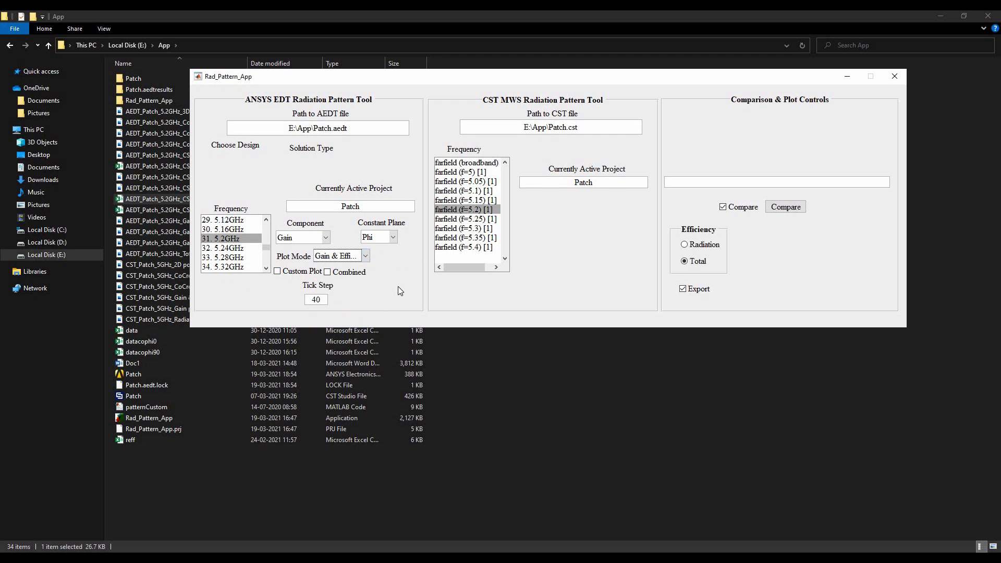
left_click(352, 273)
left_click(780, 208)
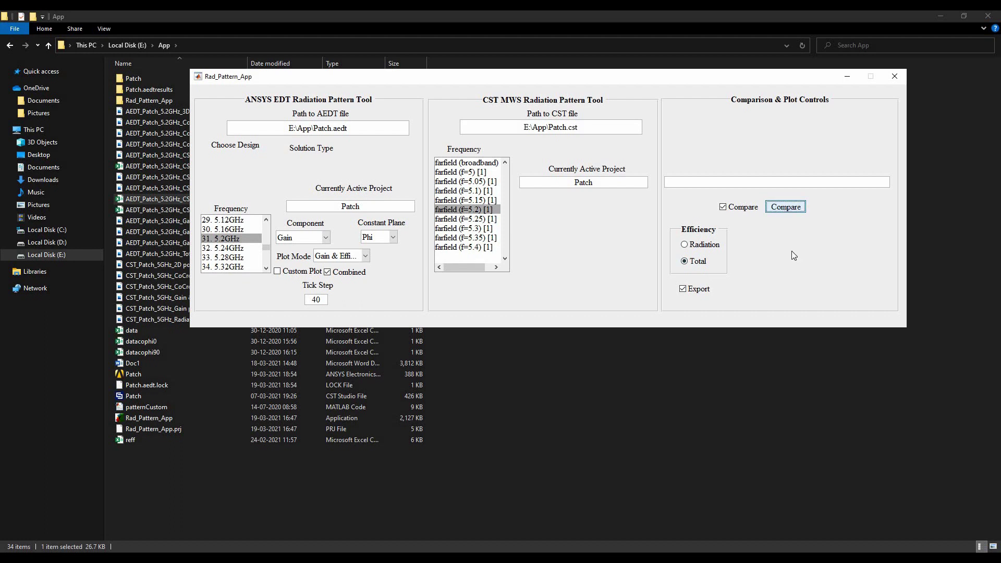
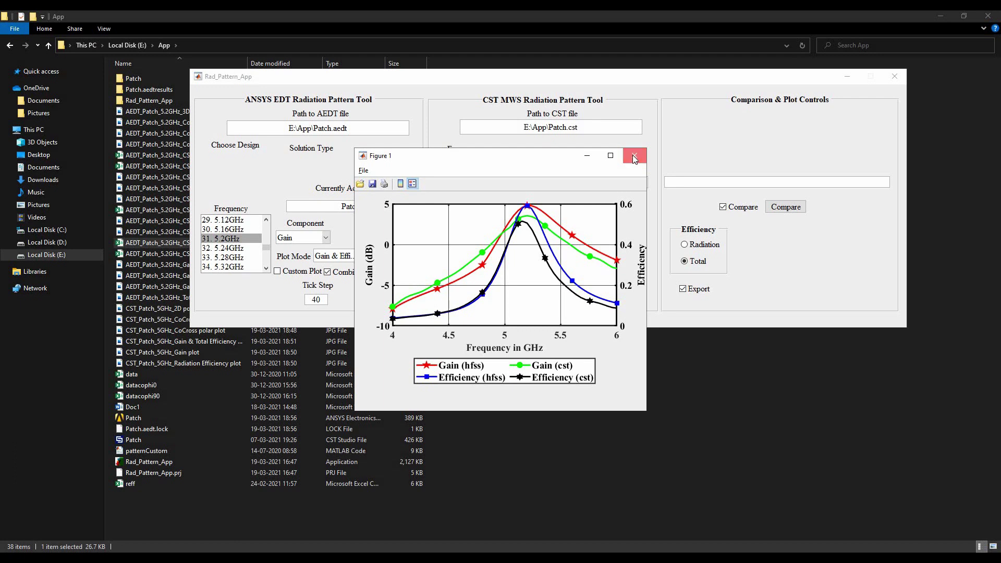
left_click(632, 155)
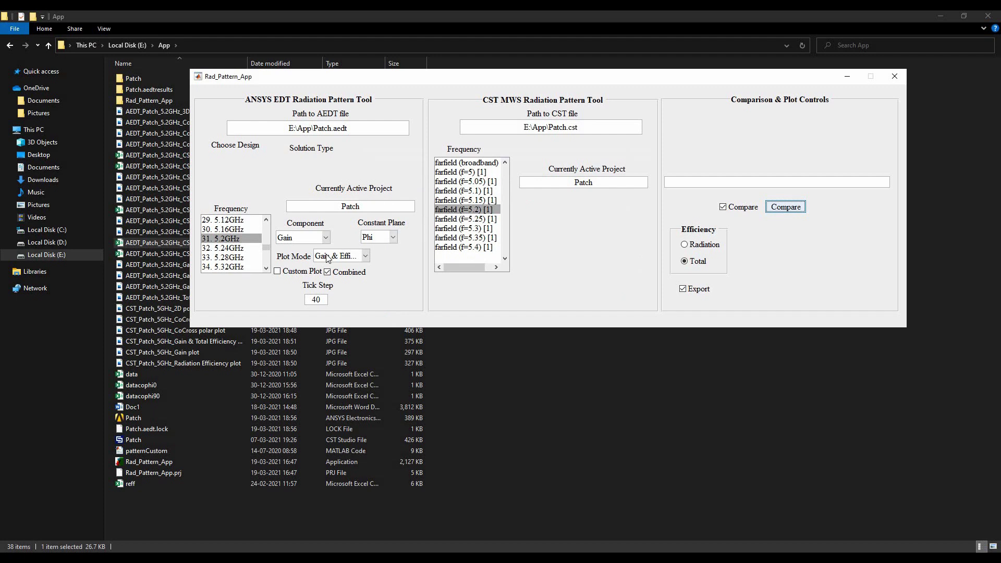
Turn on Custom Plot and view the comparison plot controls for 2D Pol, then for Gain & Efficiency mode
left_click(304, 272)
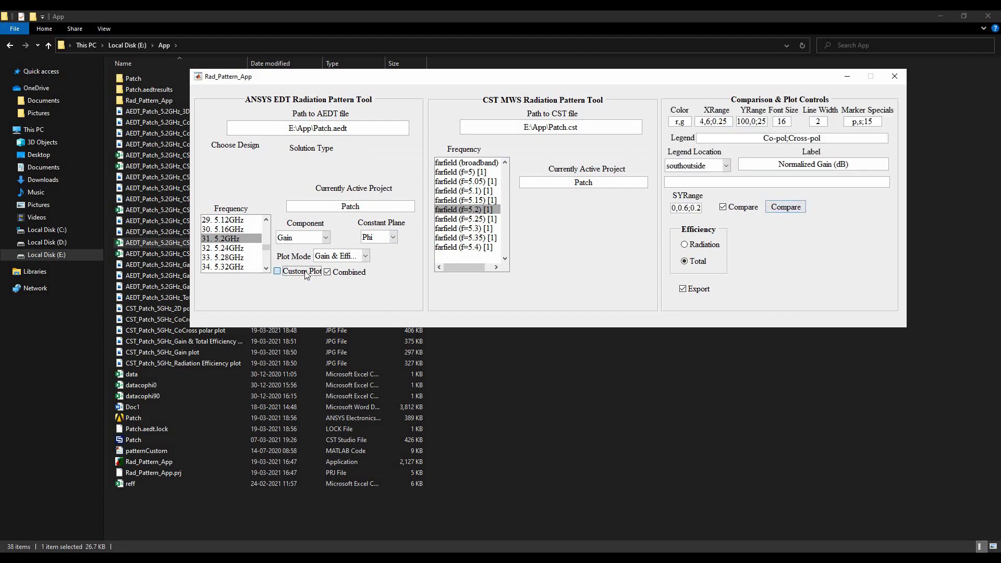
left_click(364, 257)
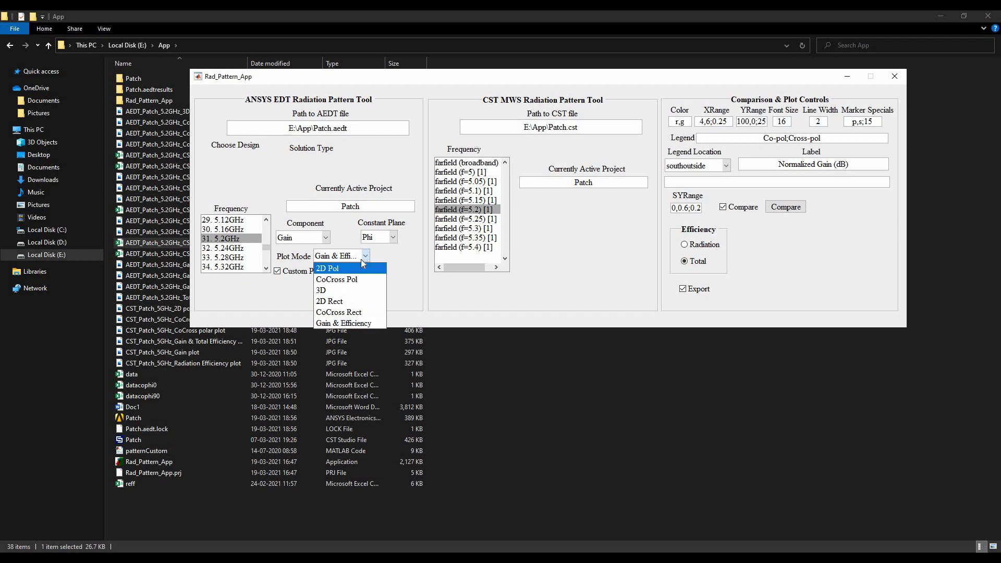
left_click(363, 268)
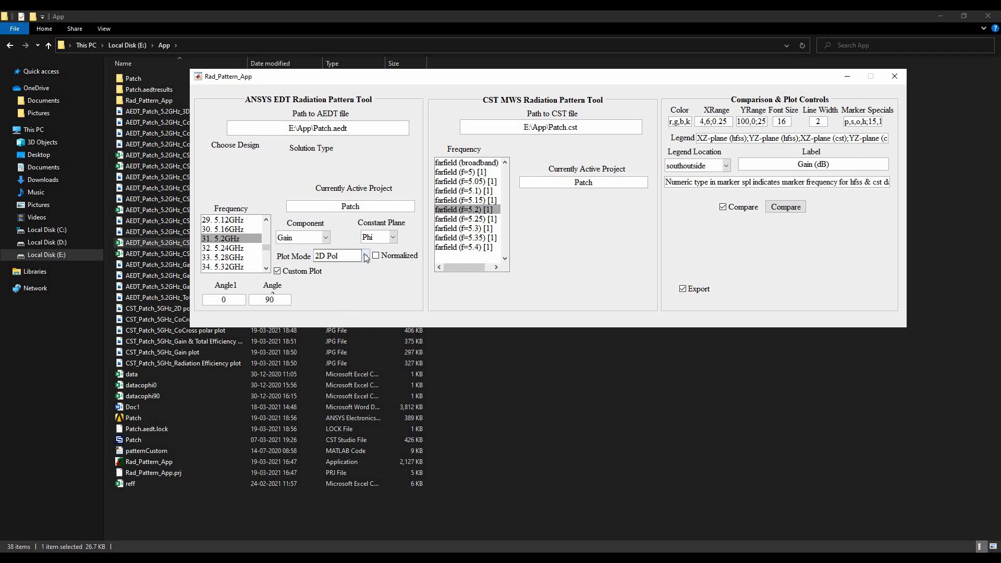
left_click(359, 258)
left_click(359, 324)
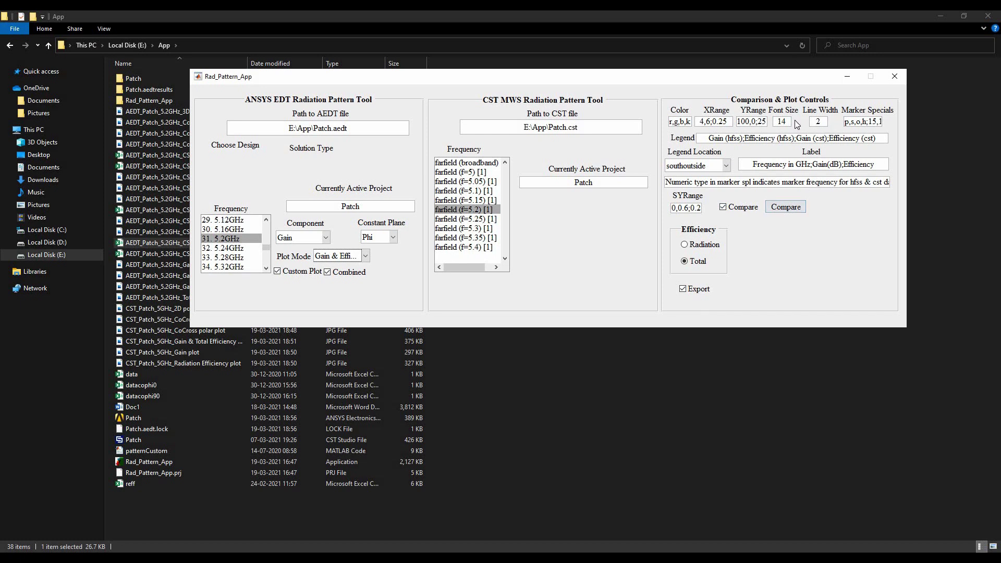
Minimize Rad_Pattern_App and open the Doc1 document from the App folder in Word
left_click(847, 77)
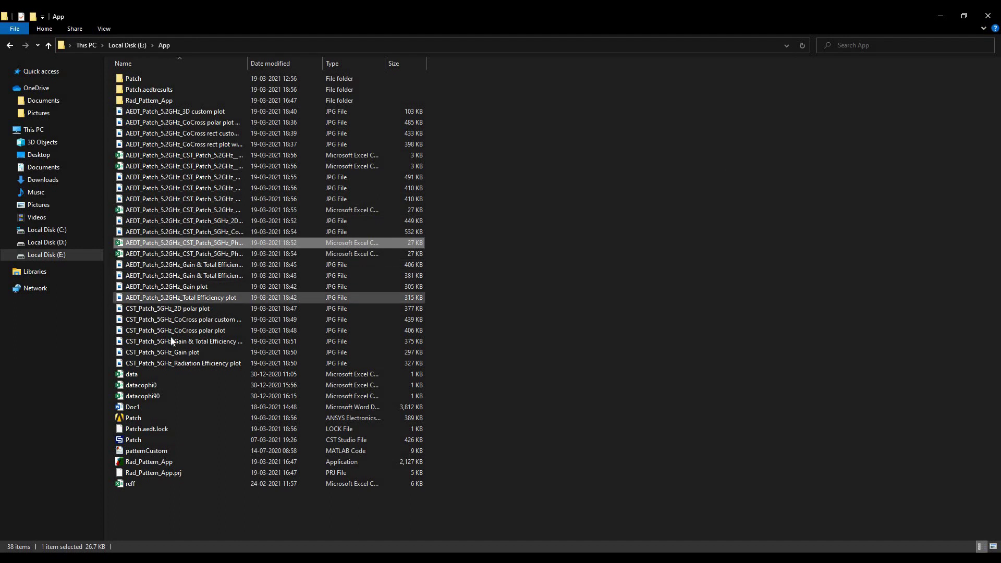
double_click(146, 409)
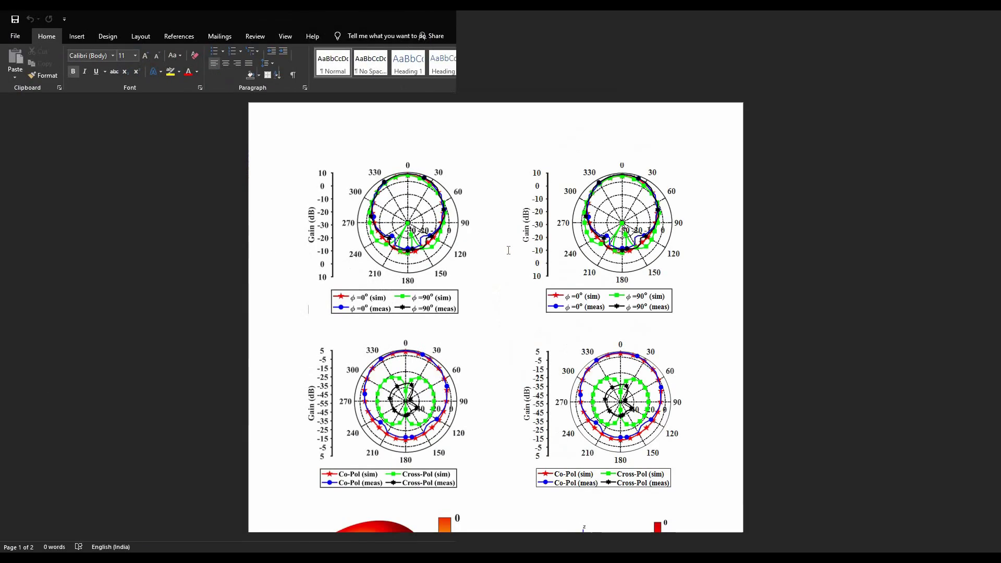
left_click(692, 101)
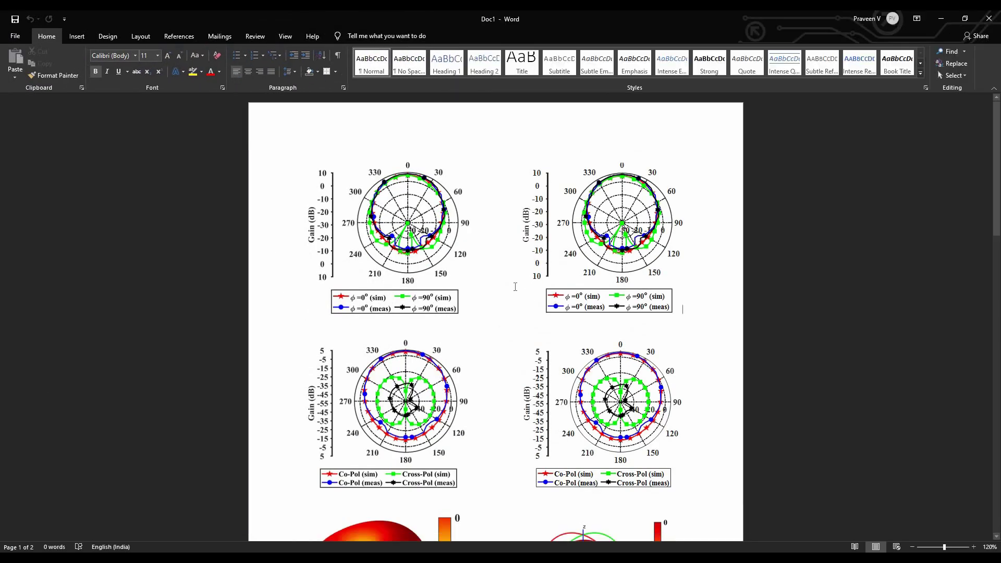
Examine the polar gain, Co-Pol/Cross-Pol and 3D radiation pattern plots on the first page of Doc1
scroll(536, 292, "down", 3)
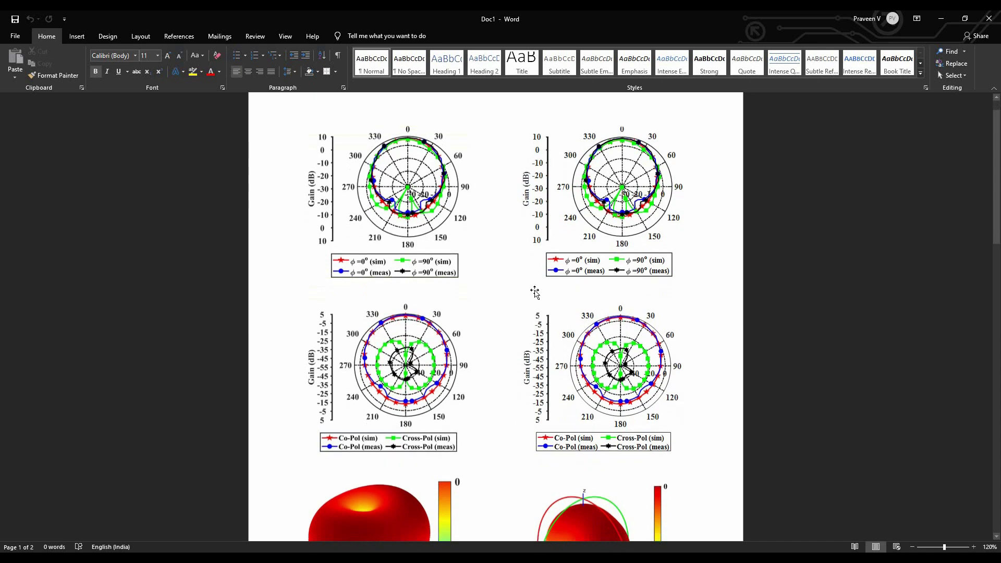
scroll(536, 292, "down", 1)
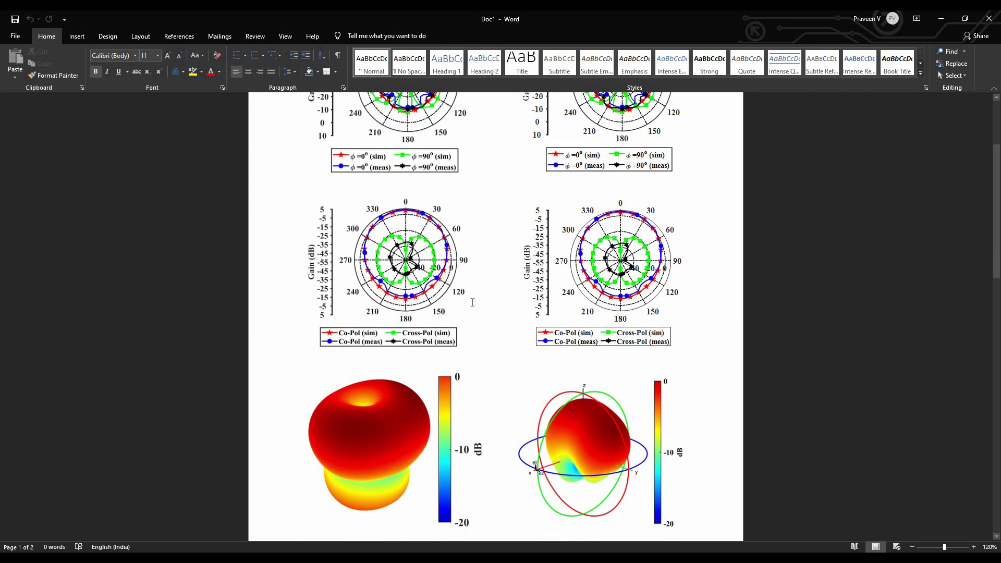
scroll(449, 426, "down", 1)
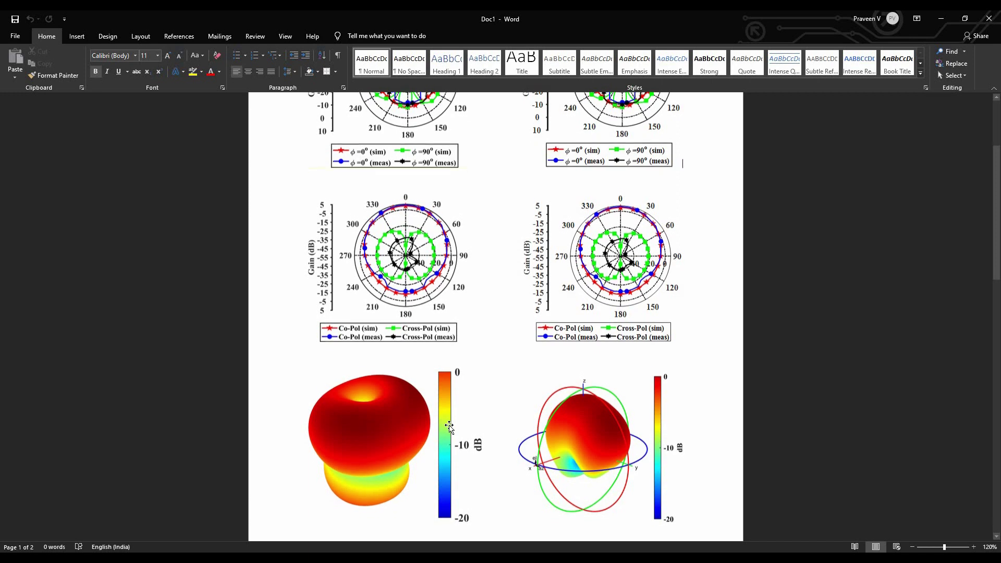
scroll(449, 427, "down", 3)
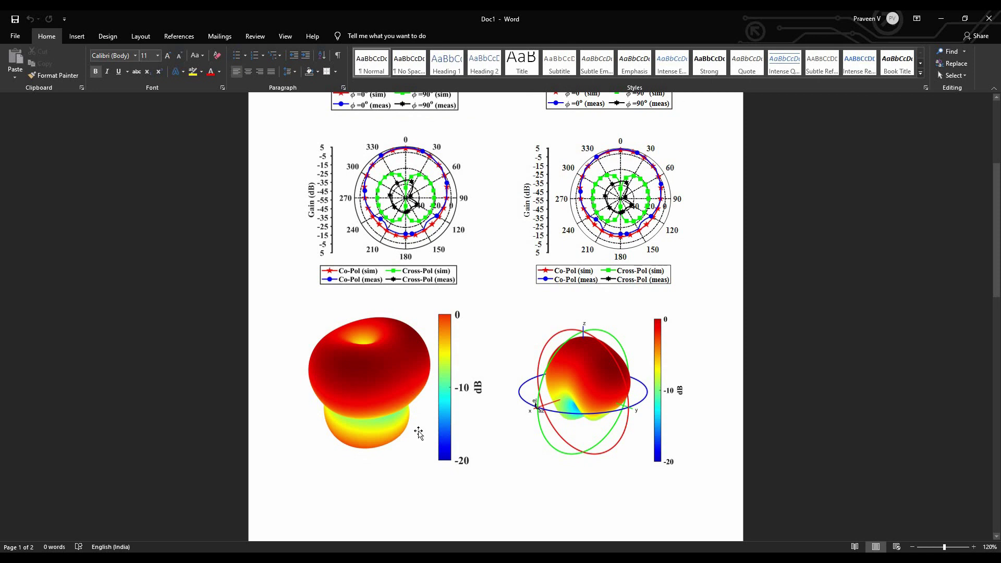
scroll(461, 366, "down", 4)
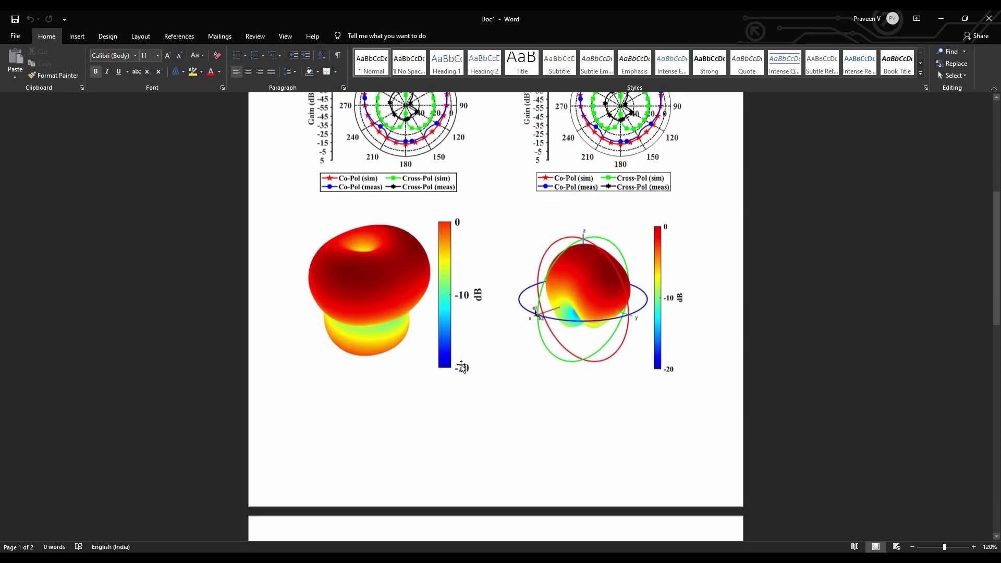
scroll(462, 367, "down", 1)
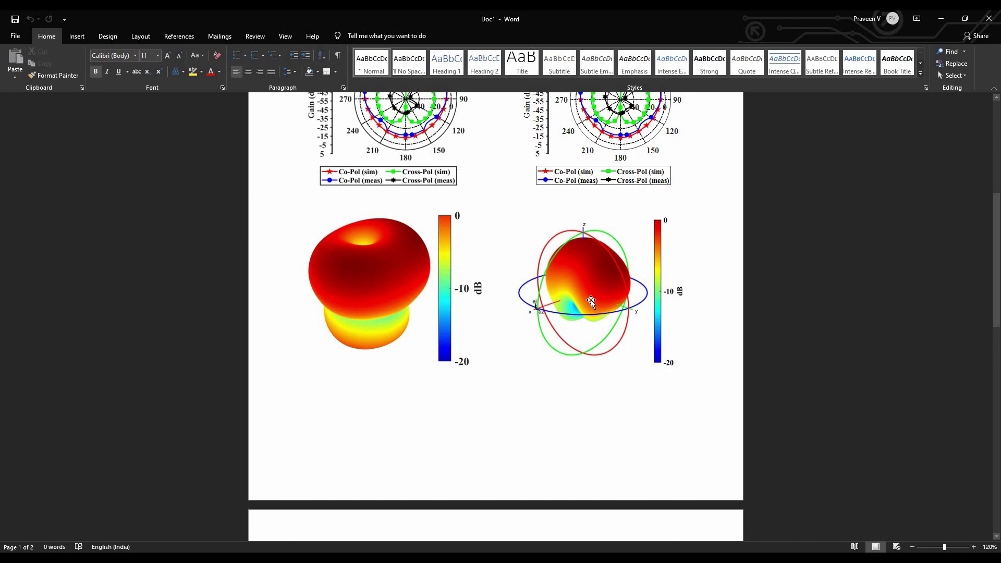
scroll(591, 300, "down", 3)
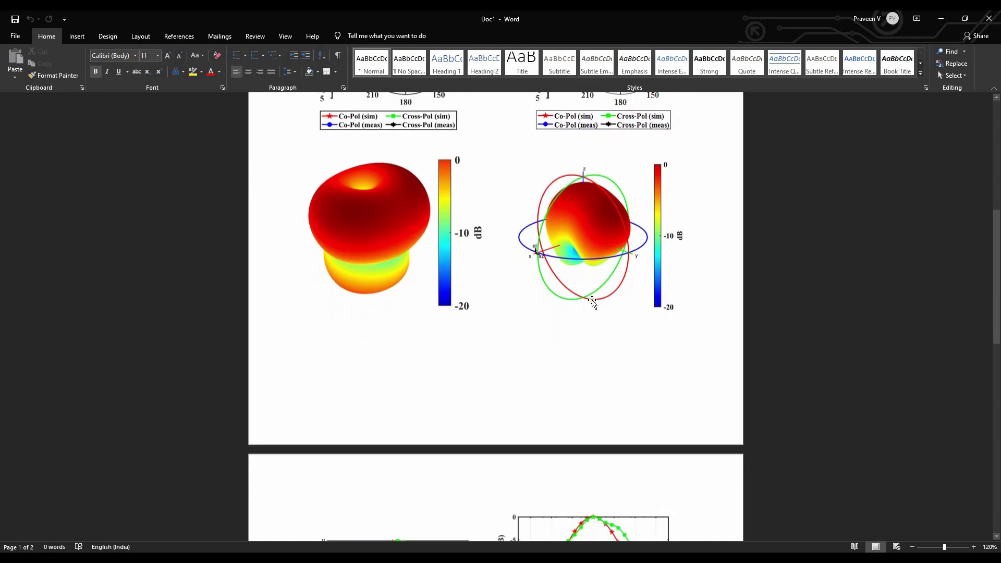
scroll(592, 301, "down", 4)
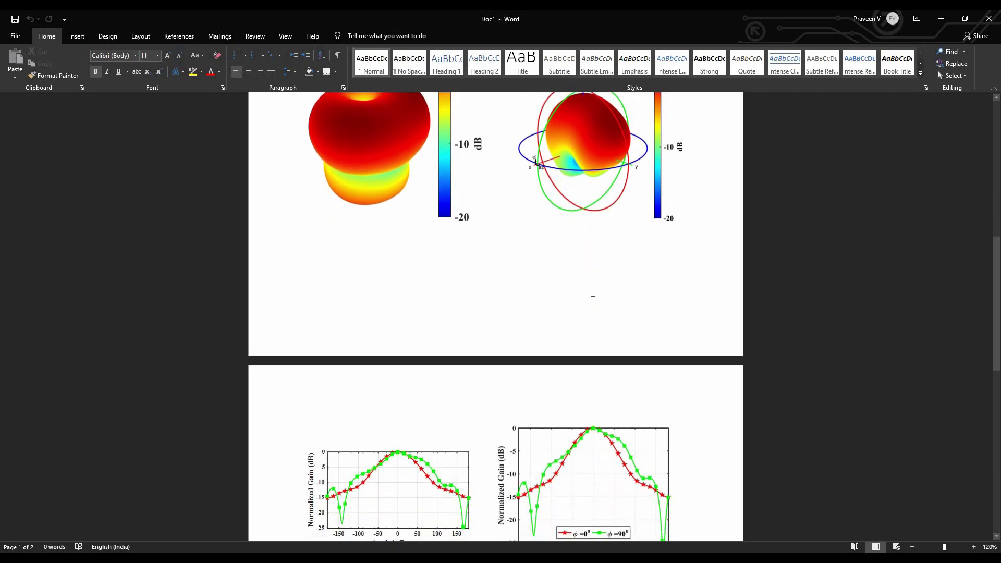
Examine the normalized gain plots, the polar pattern and the 3D pattern in the upper part of the second page
scroll(593, 301, "down", 3)
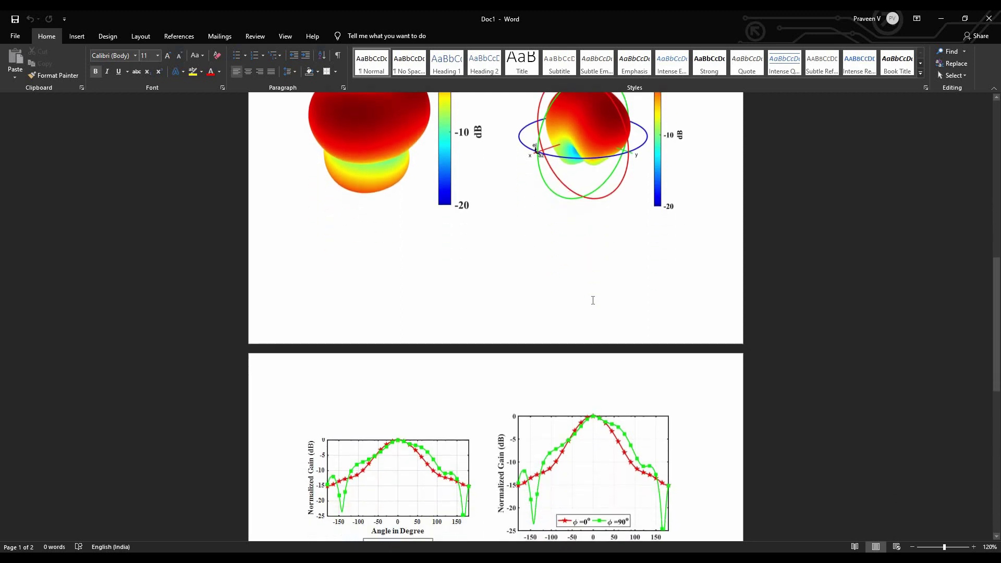
scroll(593, 300, "down", 3)
scroll(592, 301, "down", 2)
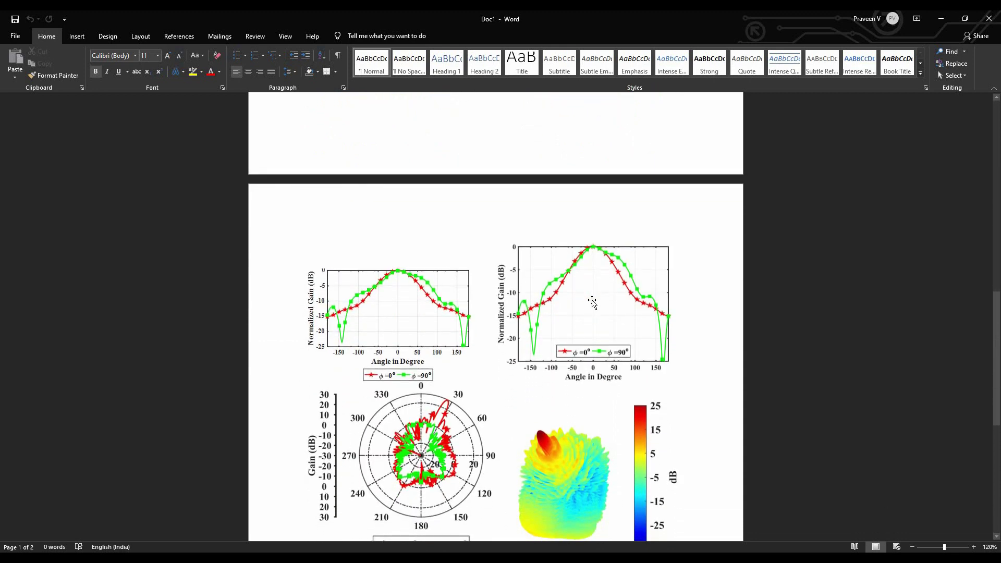
scroll(593, 301, "down", 2)
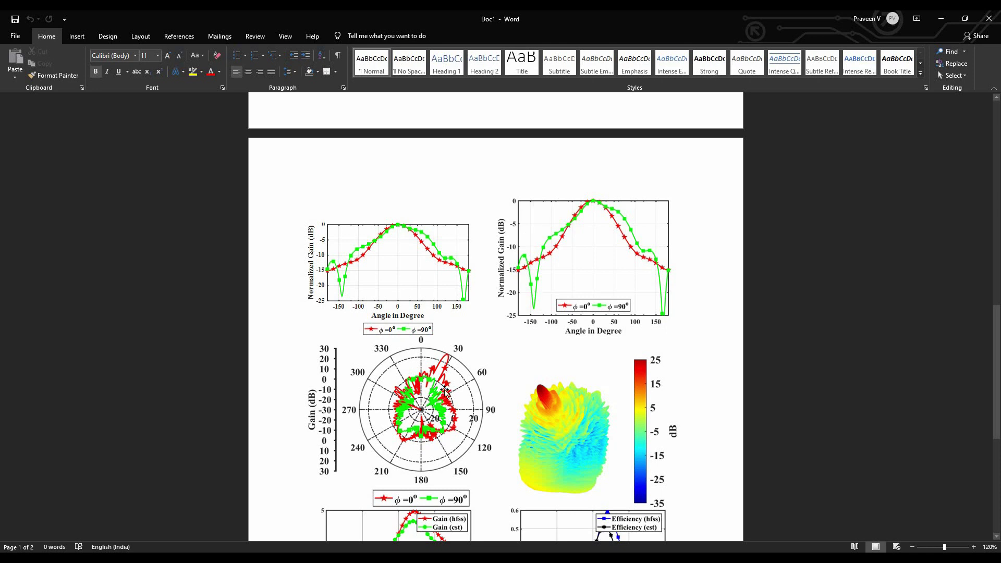
scroll(453, 387, "down", 1)
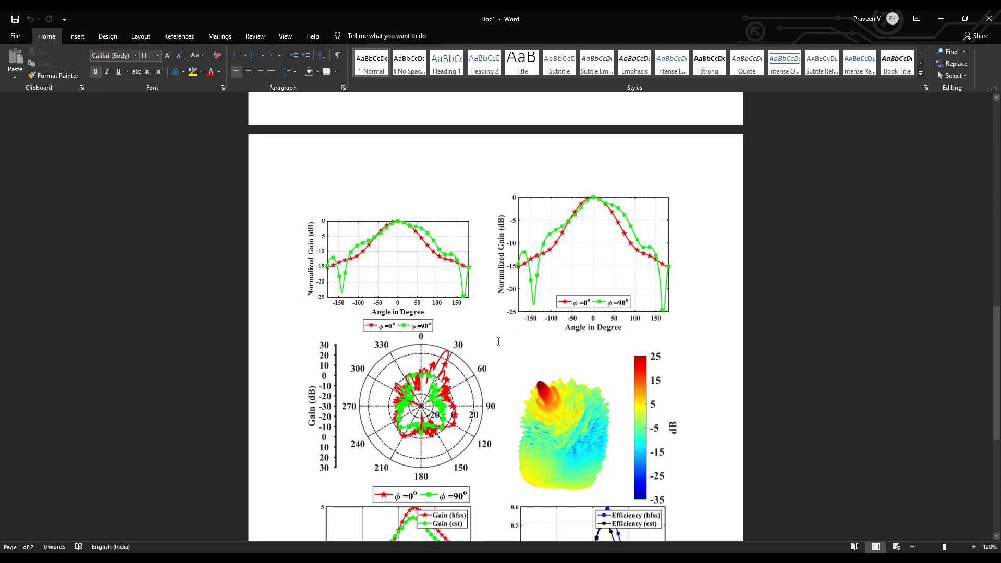
scroll(499, 341, "down", 3)
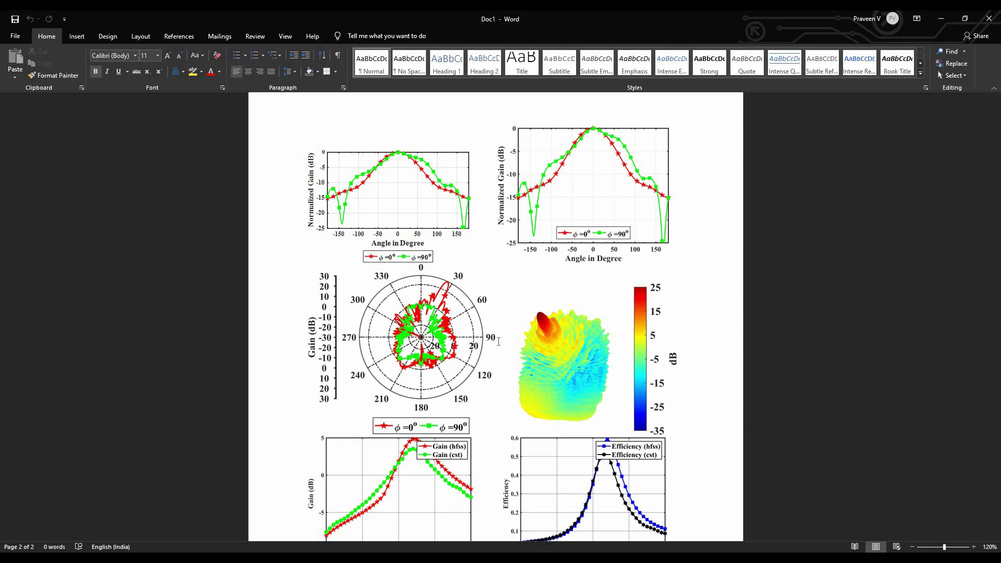
Examine the HFSS and CST comparison plots of gain, efficiency and XZ/YZ-plane patterns on the second page
scroll(499, 341, "down", 1)
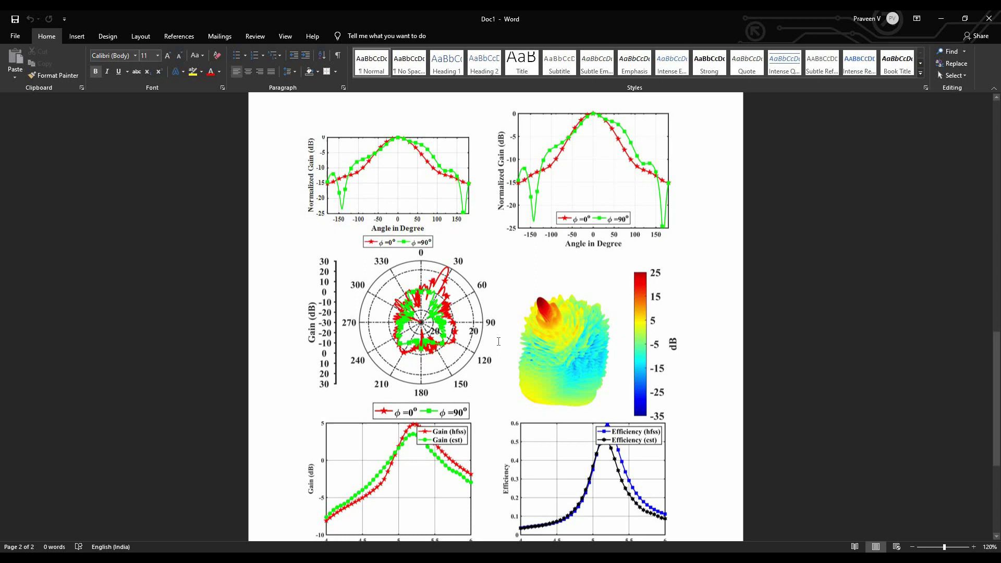
scroll(498, 341, "down", 1)
scroll(499, 342, "down", 1)
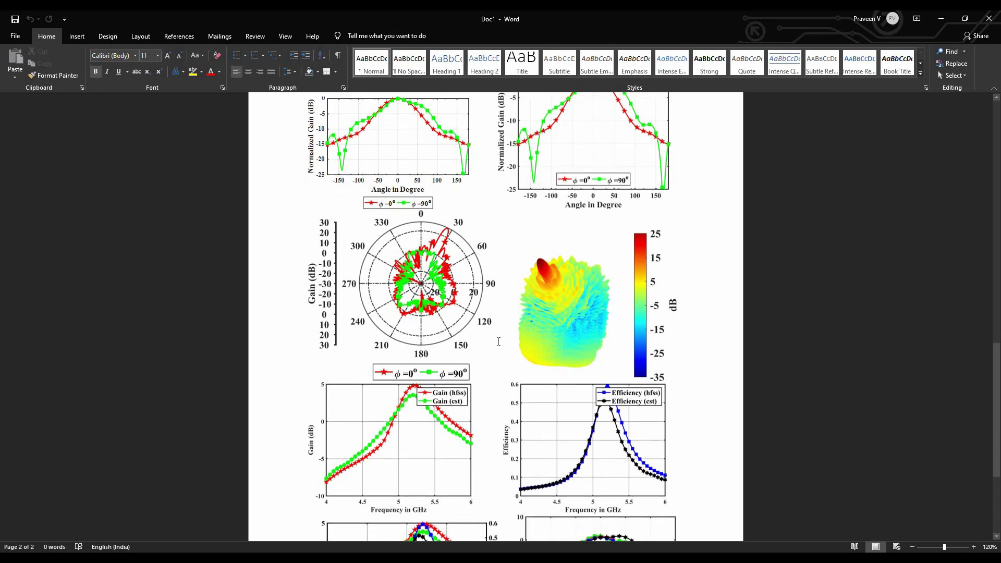
scroll(498, 342, "down", 2)
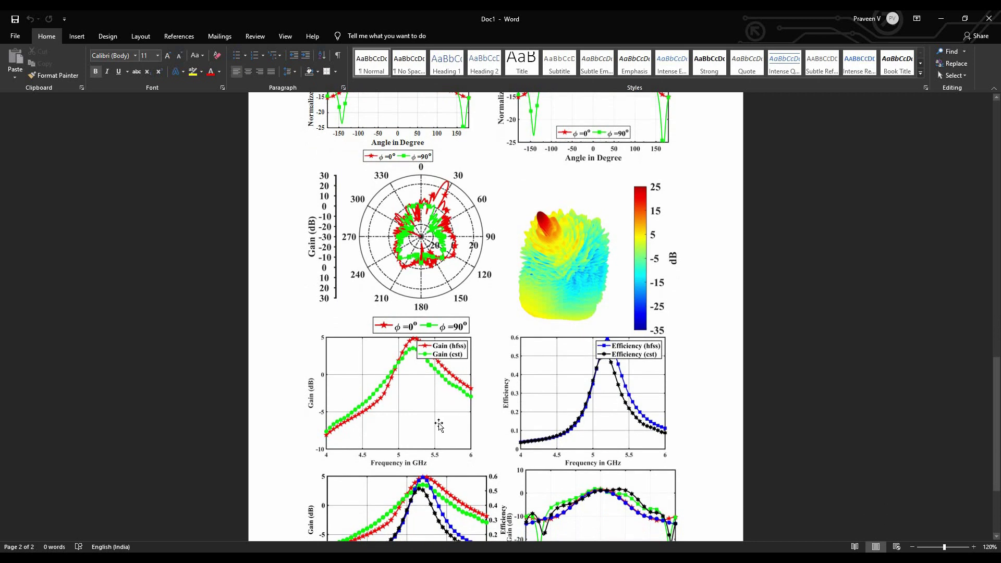
scroll(439, 426, "down", 2)
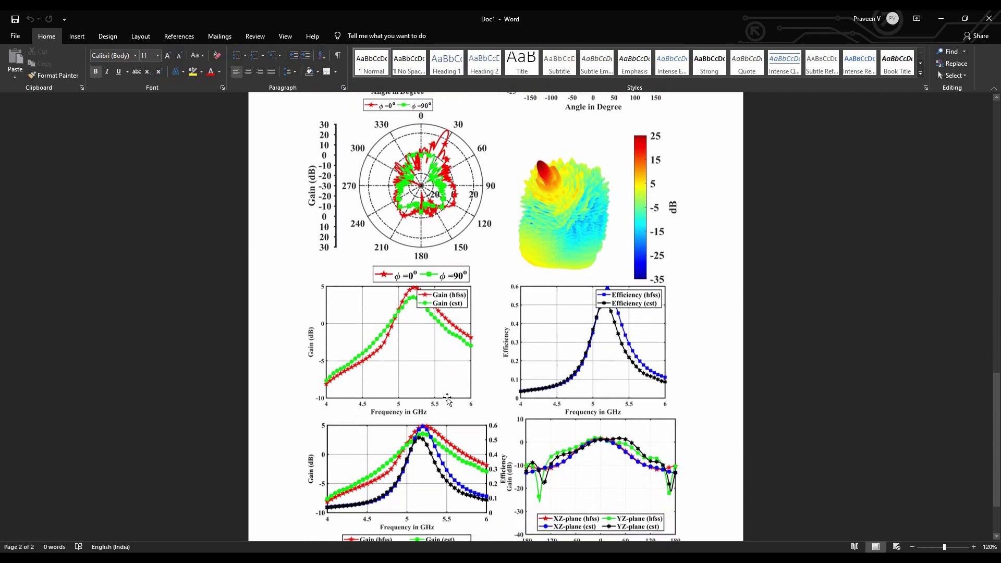
scroll(447, 399, "down", 1)
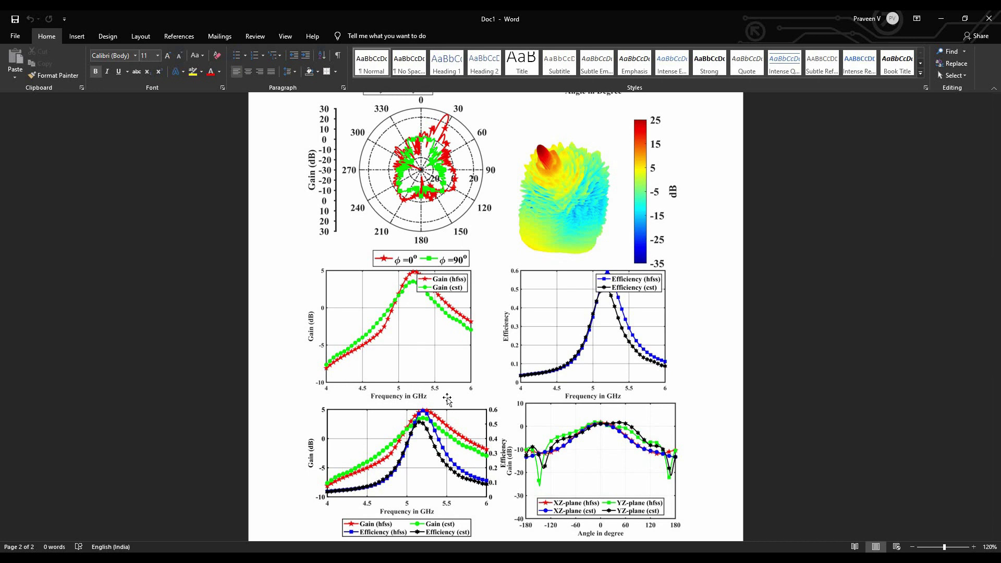
scroll(446, 399, "down", 2)
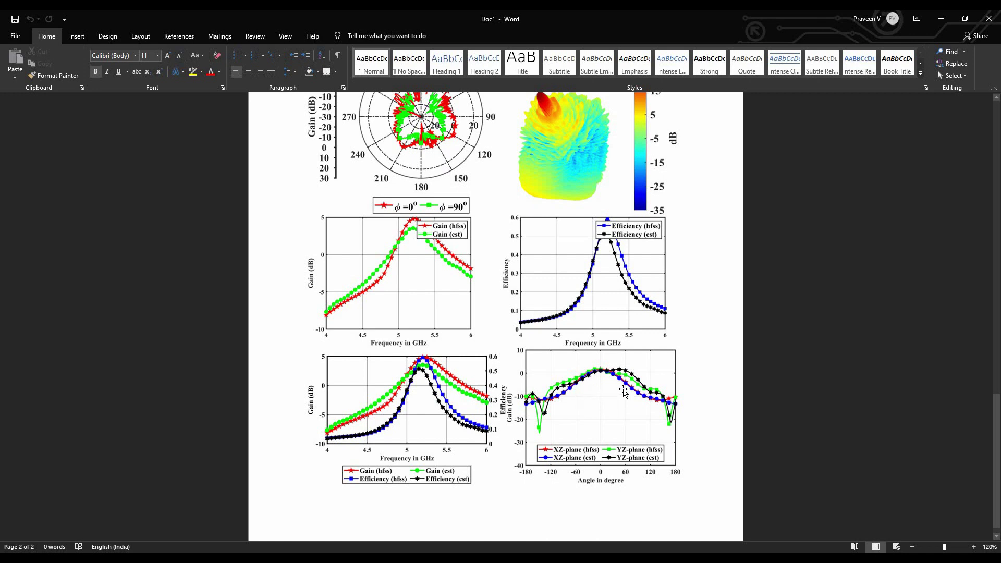
scroll(625, 393, "down", 1)
Go back through the document to the first page and review its polar and 3D pattern plots again
scroll(625, 392, "up", 4)
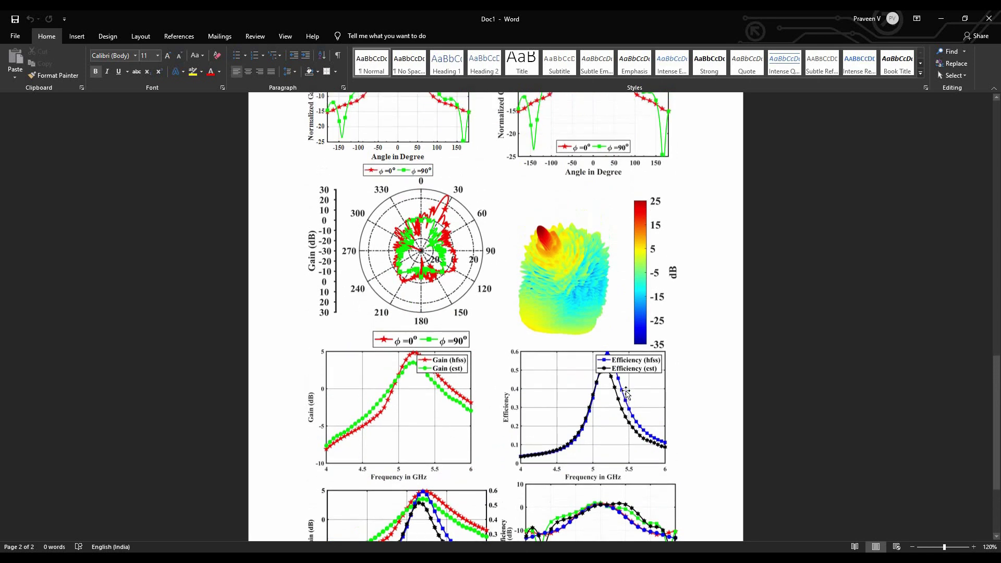
scroll(625, 393, "up", 3)
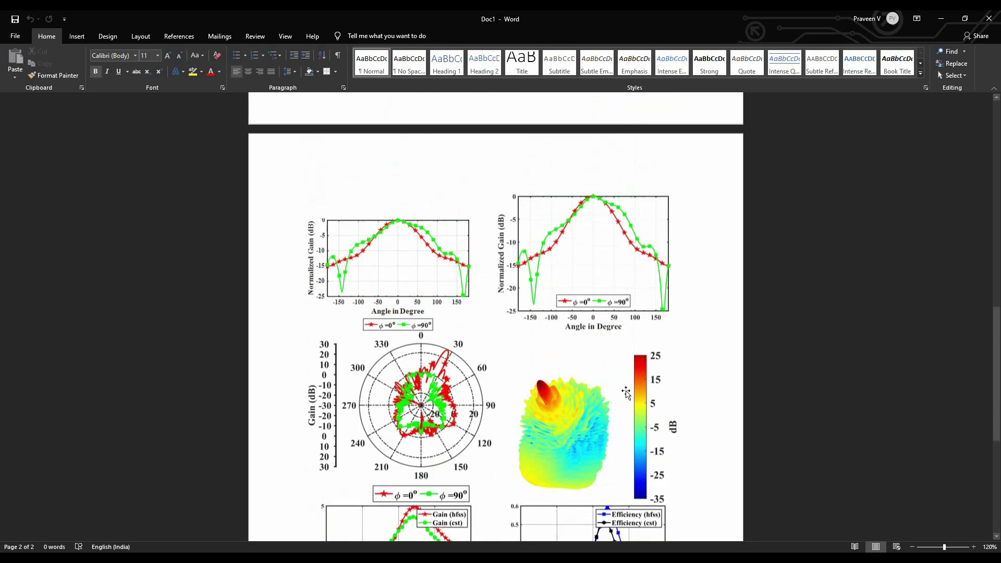
scroll(626, 392, "up", 1)
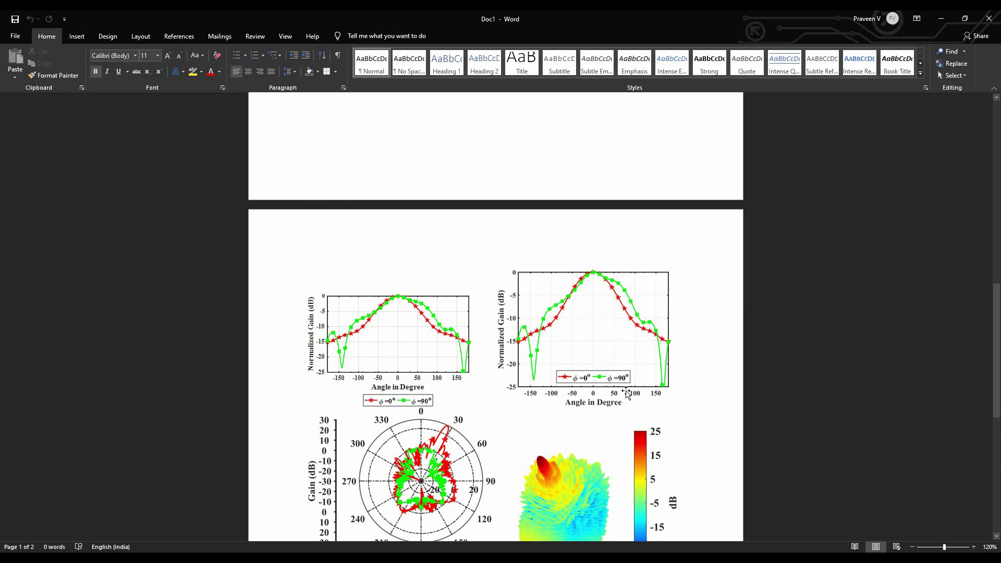
scroll(627, 393, "up", 2)
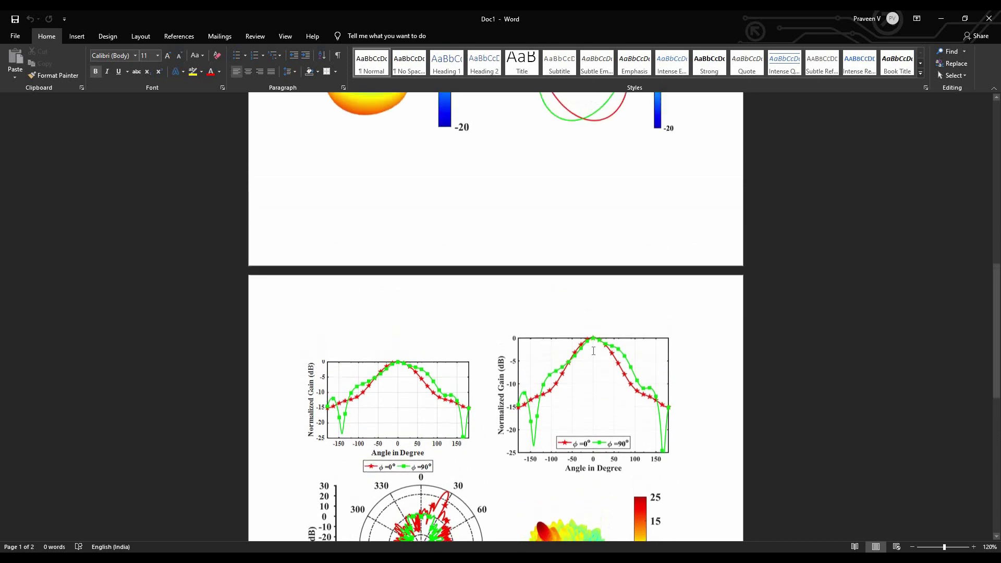
scroll(585, 324, "up", 3)
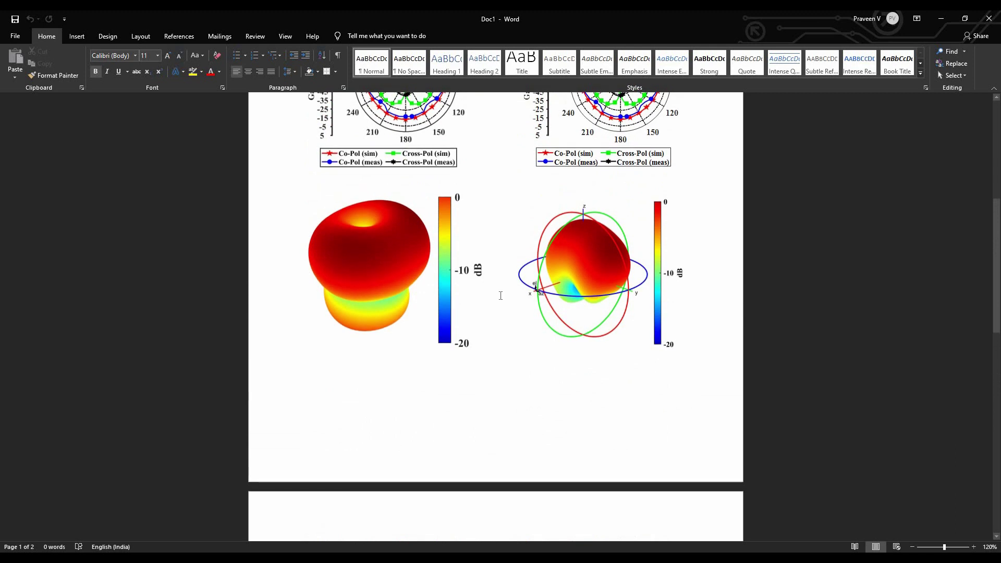
scroll(584, 325, "up", 5)
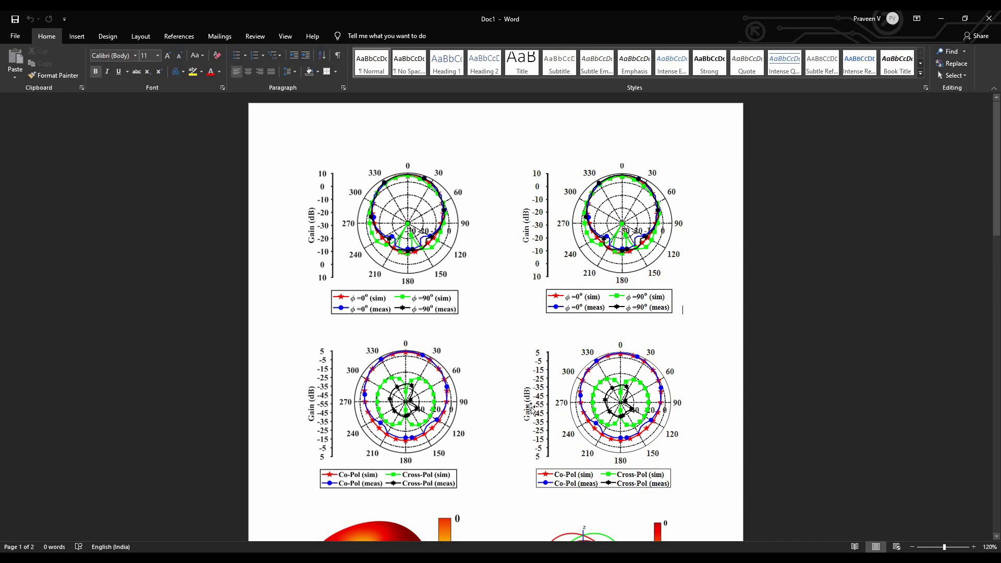
scroll(531, 408, "down", 1)
scroll(531, 409, "down", 1)
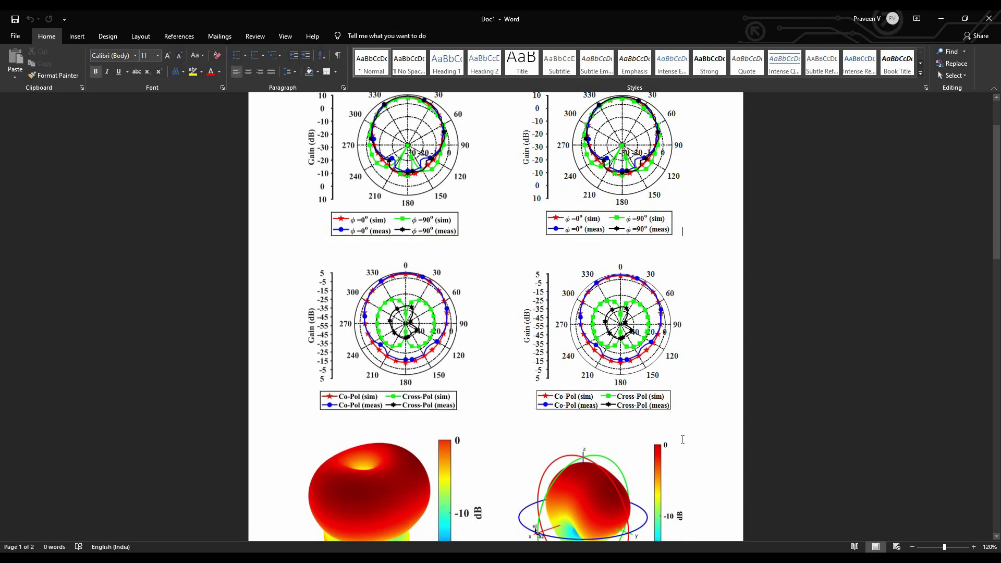
scroll(676, 394, "down", 3)
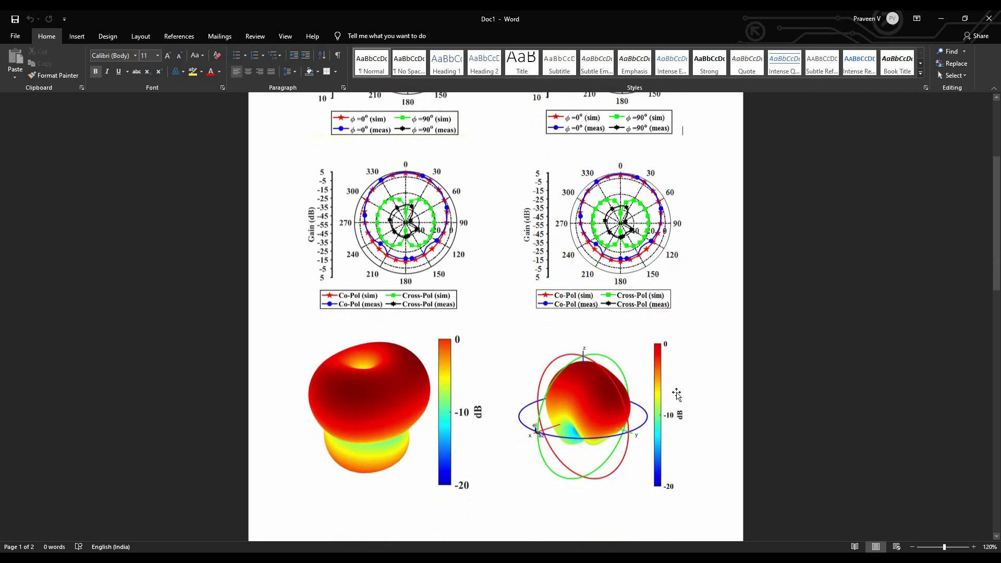